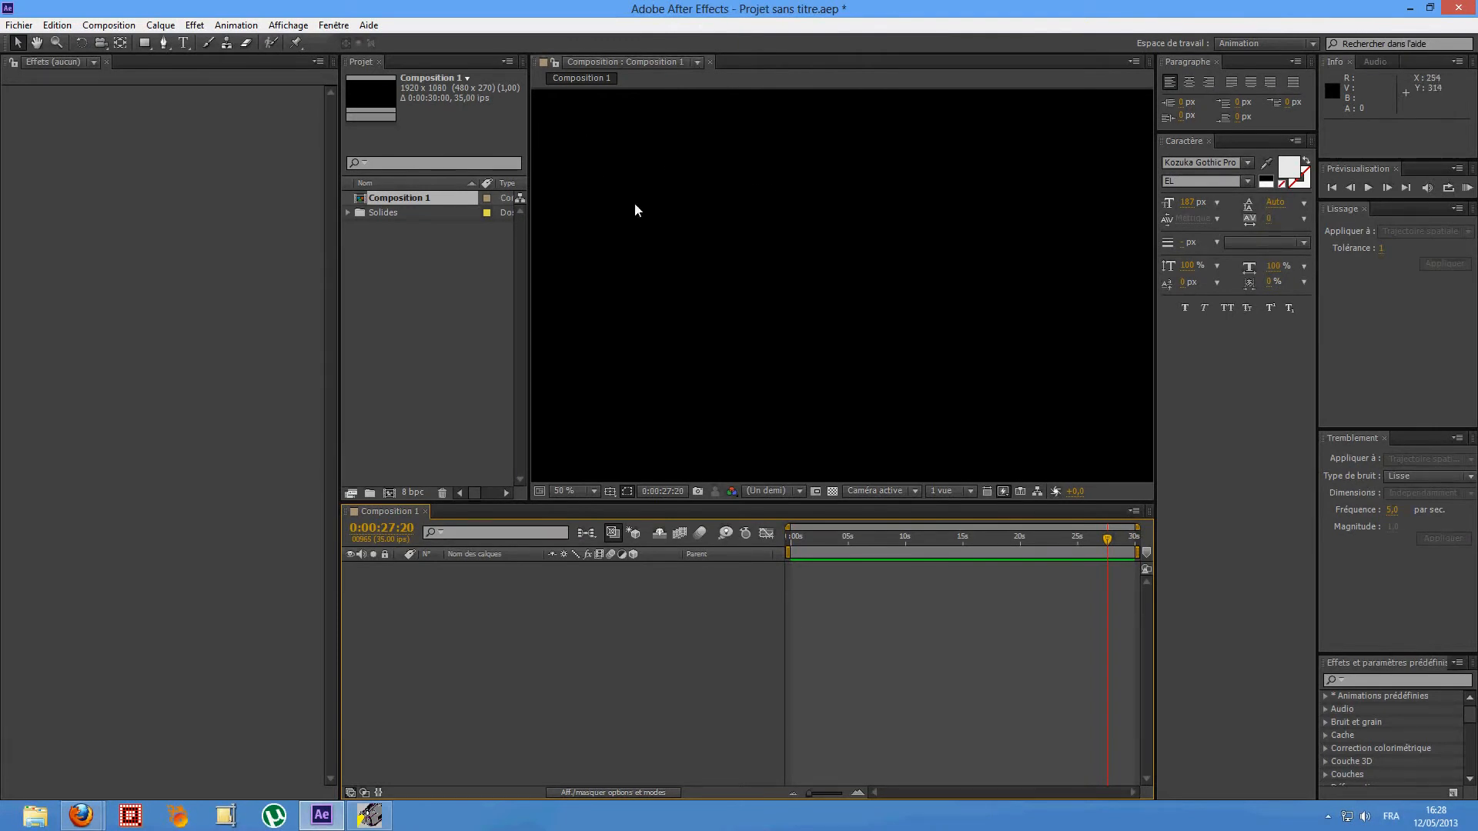
- Delete the existing Composition 1 and the Solides folder from the project
{"action": "left_click", "coordinate": [408, 199]}
{"action": "key", "text": "Delete"}
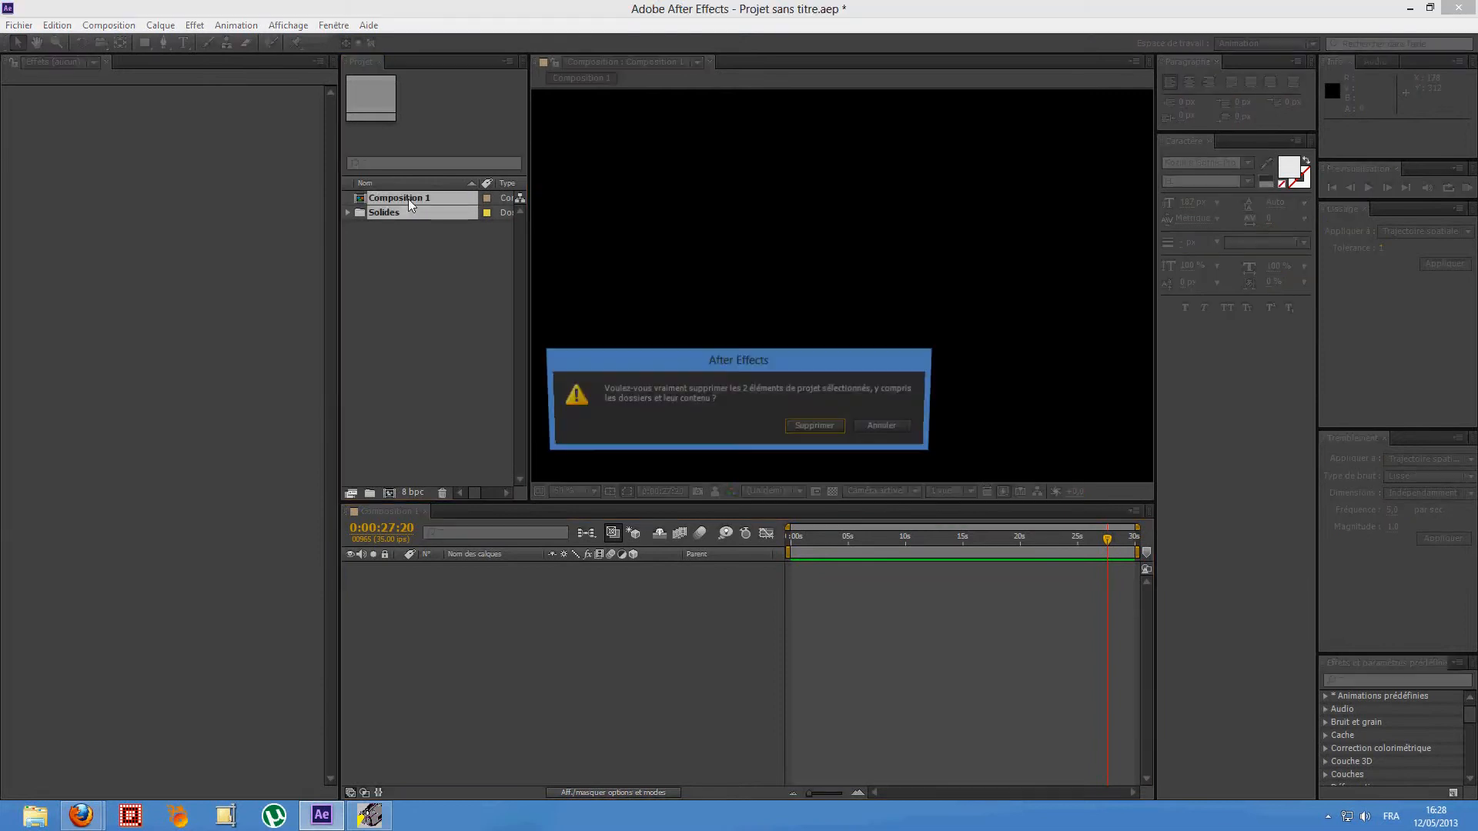
{"action": "key", "text": "Return"}
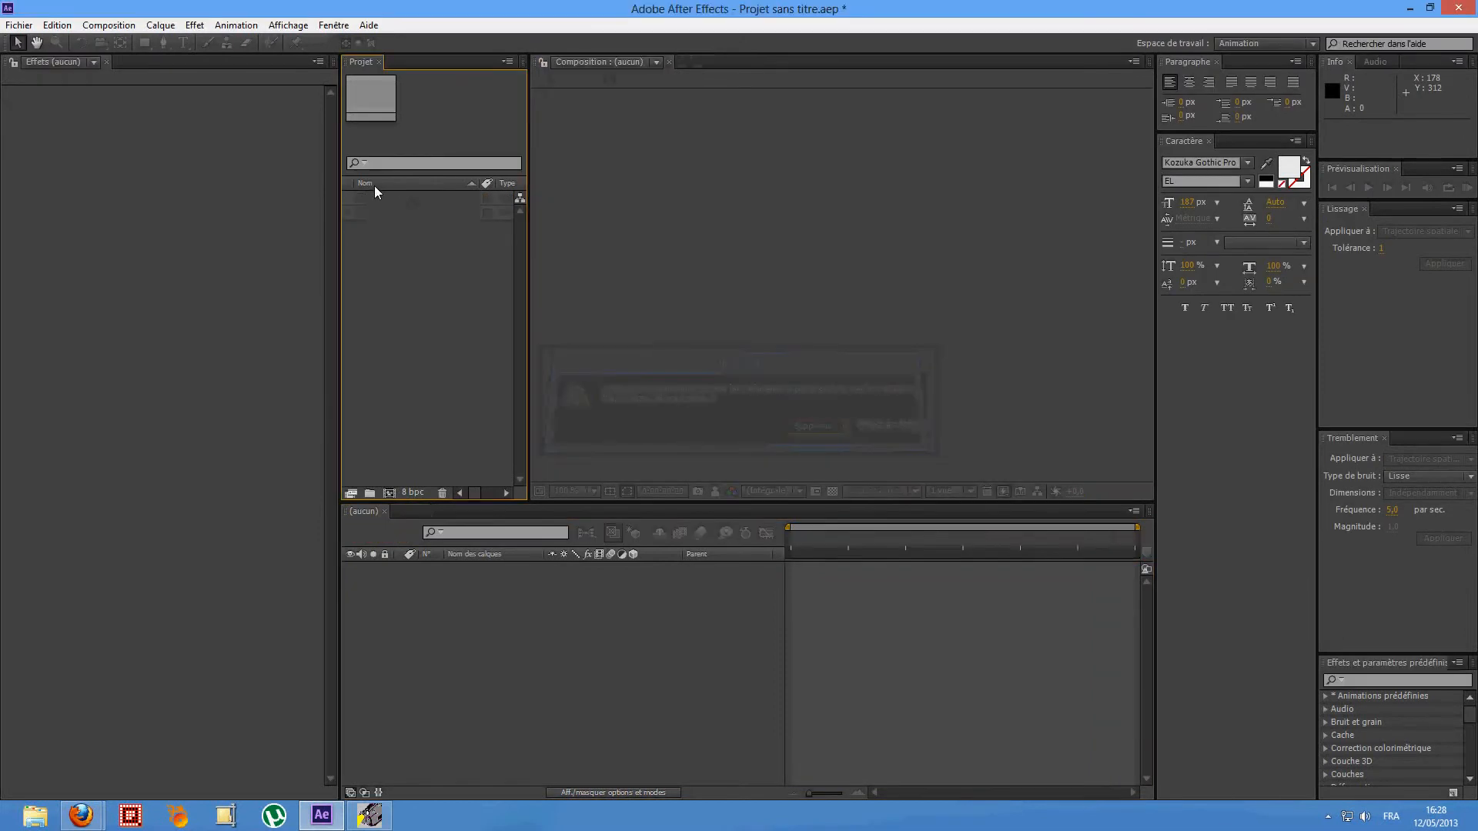
- Create a new 1920 x 1080 px composition at 35 frames per second, 30 seconds long, with a black background
{"action": "left_click", "coordinate": [127, 25]}
{"action": "left_click", "coordinate": [135, 44]}
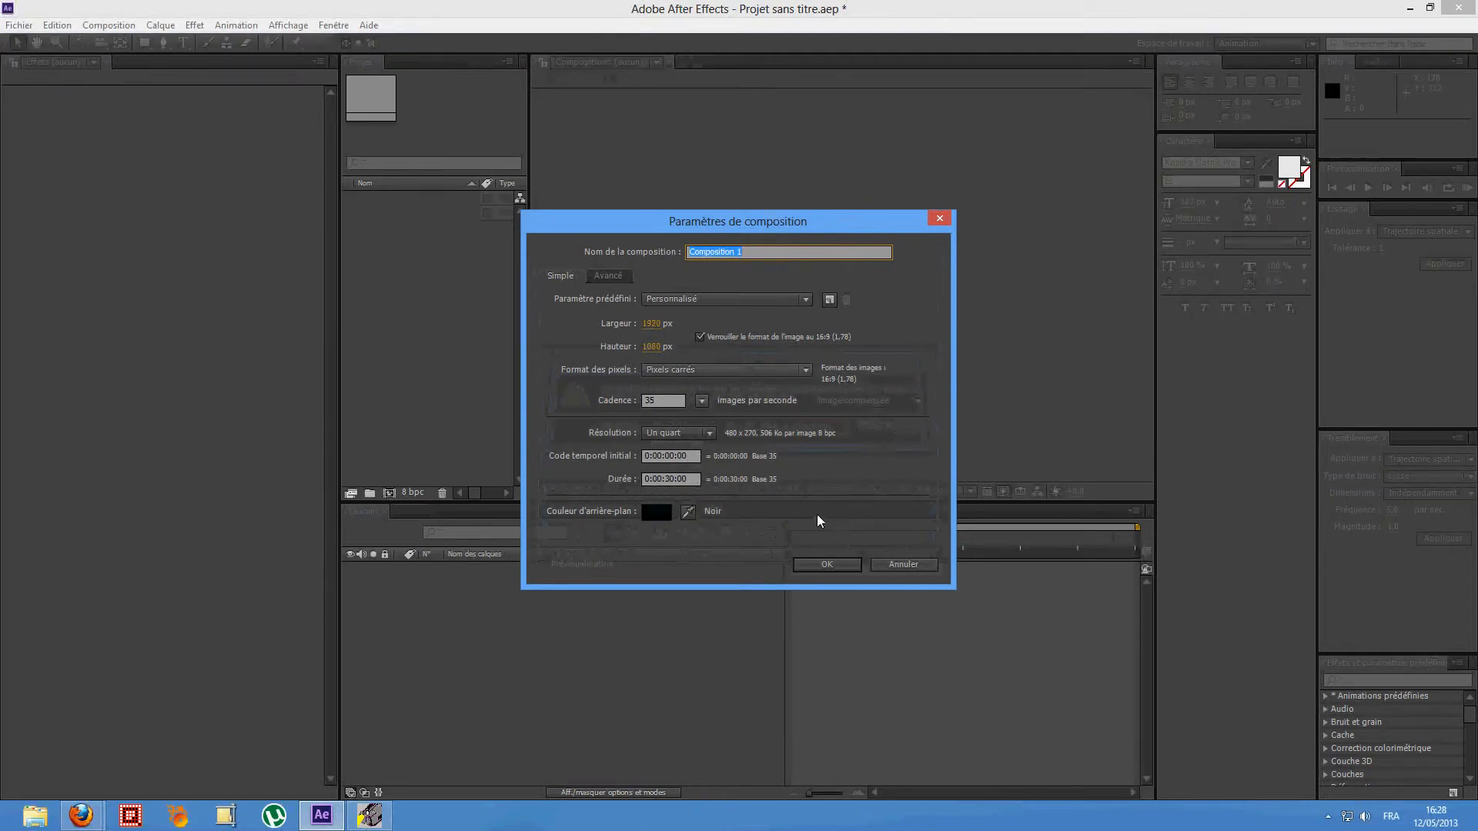
{"action": "left_click", "coordinate": [833, 568]}
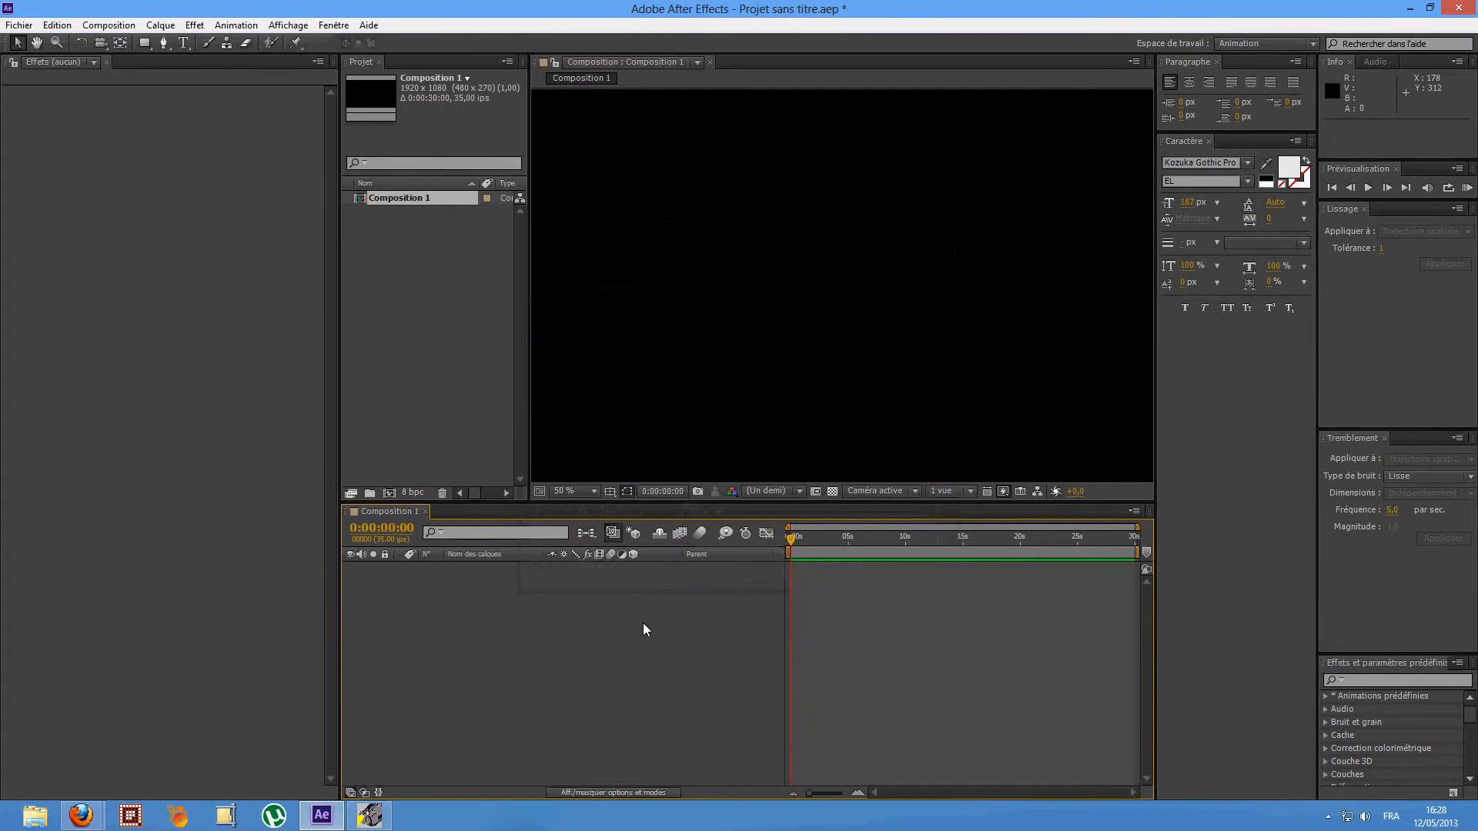
- Add a red solid layer of 1920 x 1080 px to the composition
{"action": "right_click", "coordinate": [567, 614]}
{"action": "mouse_move", "coordinate": [673, 628]}
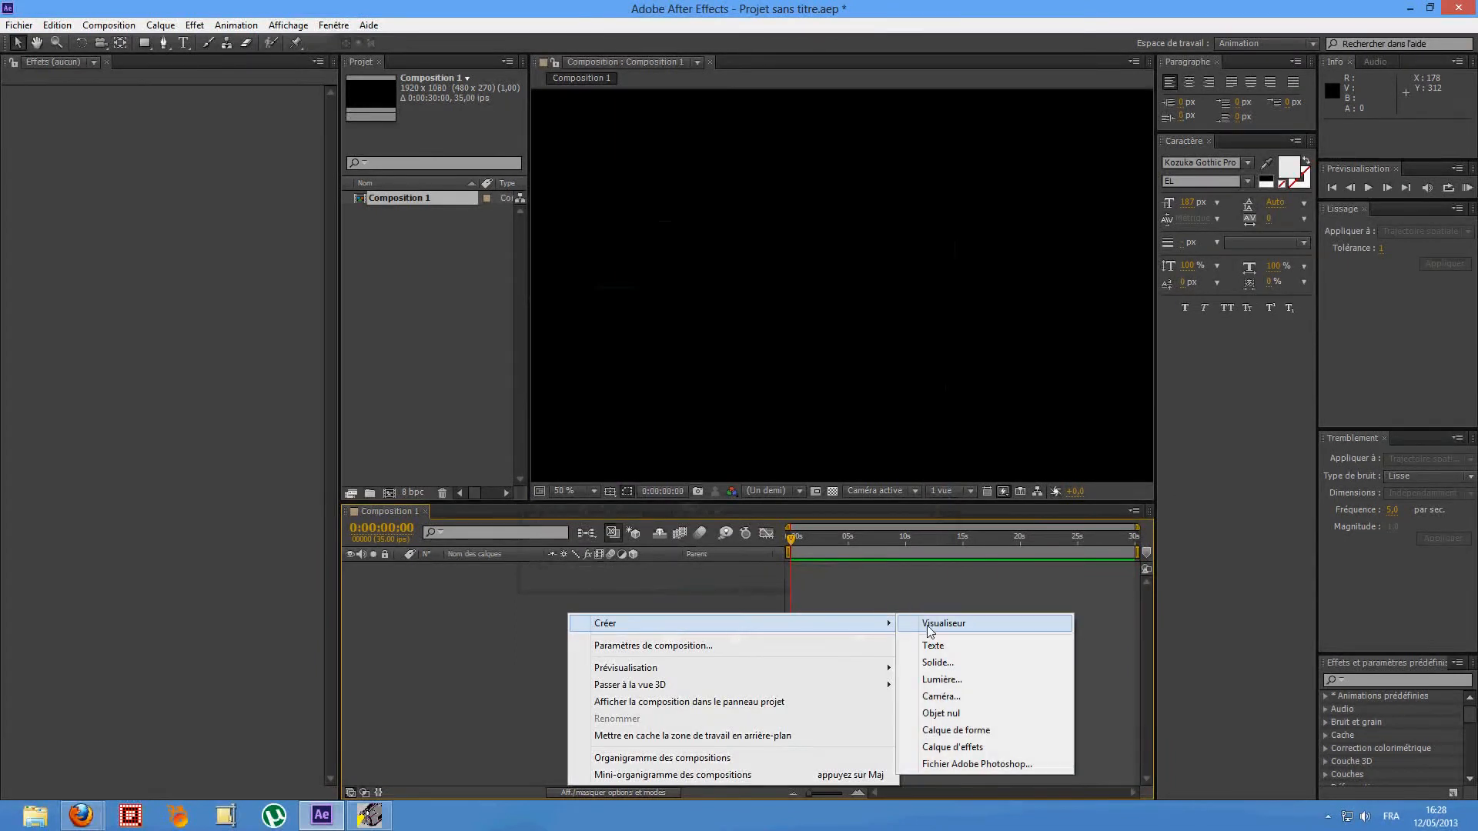
{"action": "left_click", "coordinate": [954, 662]}
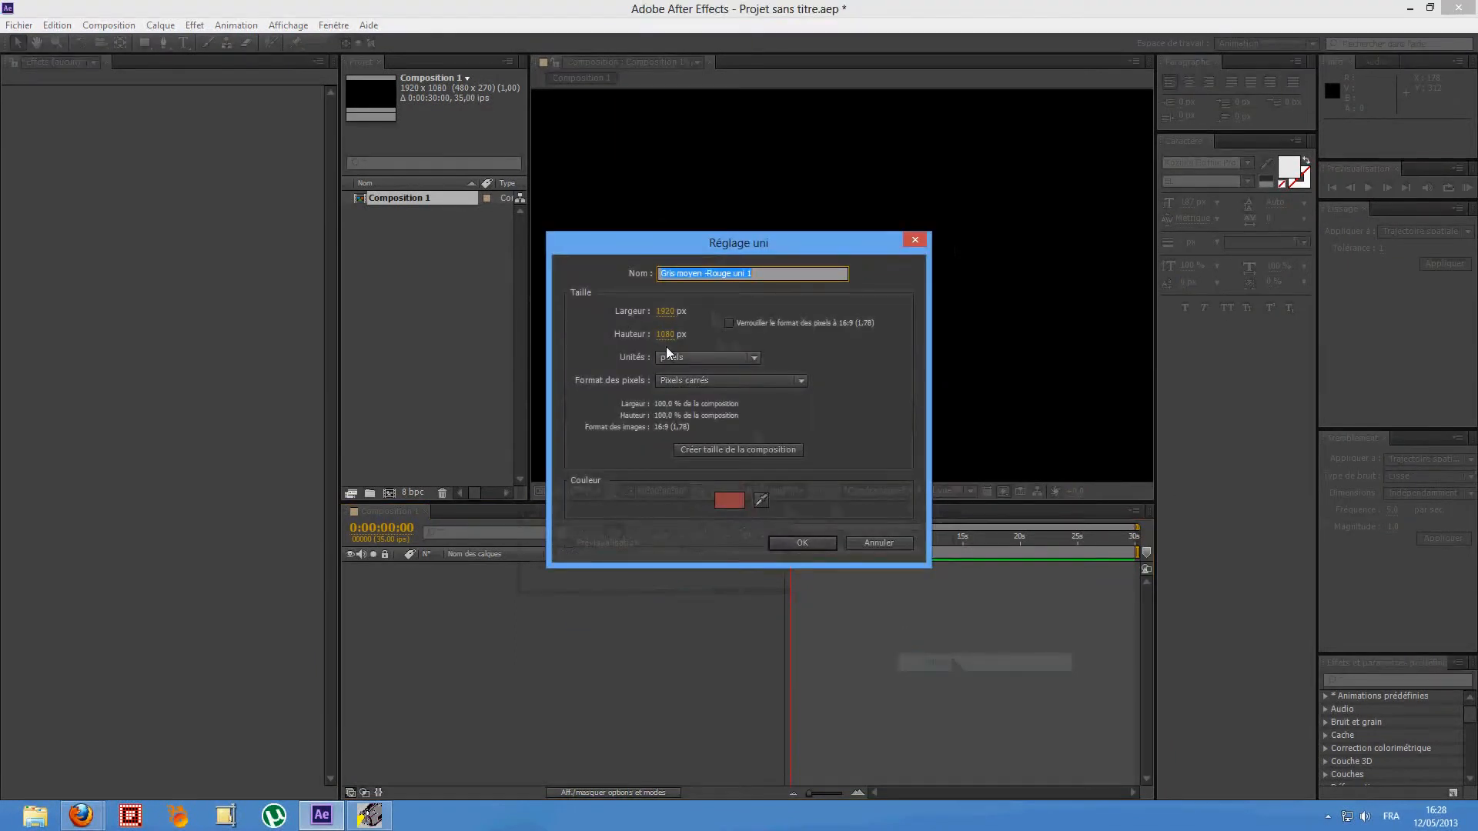
{"action": "left_click", "coordinate": [794, 543]}
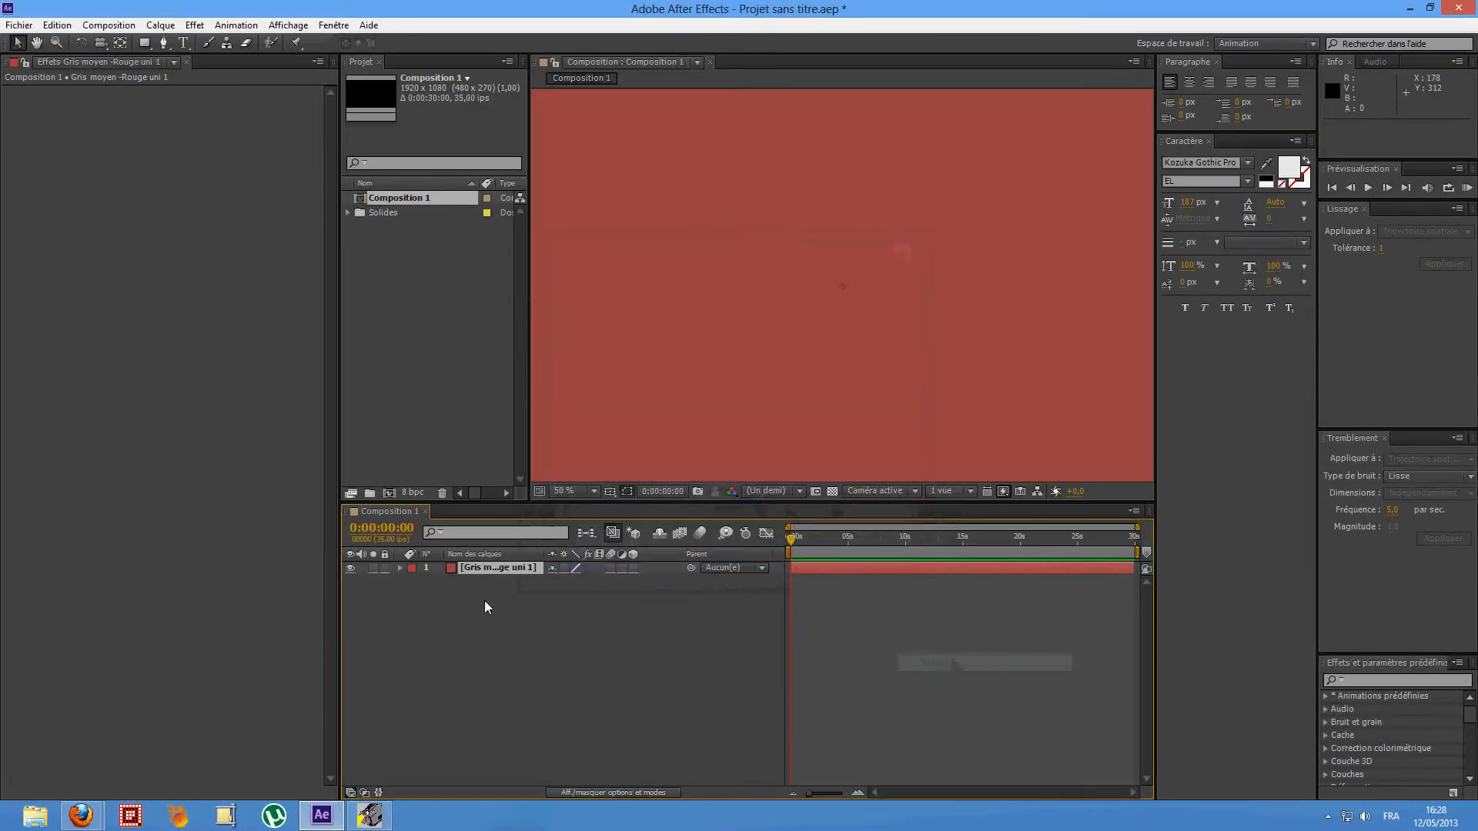
- Rename the red solid layer as particle
{"action": "right_click", "coordinate": [485, 567]}
{"action": "mouse_move", "coordinate": [641, 453]}
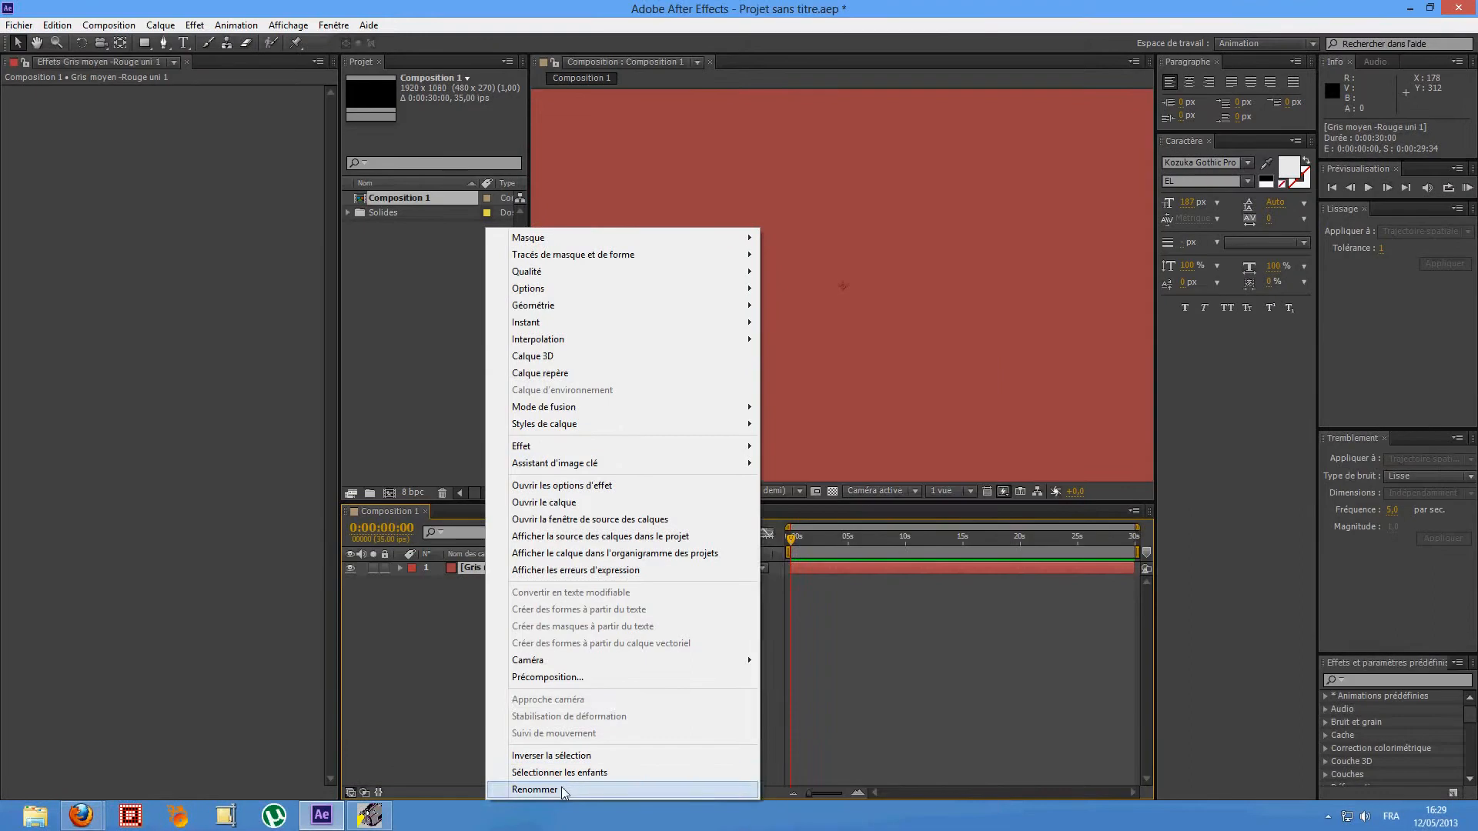
{"action": "left_click", "coordinate": [562, 786]}
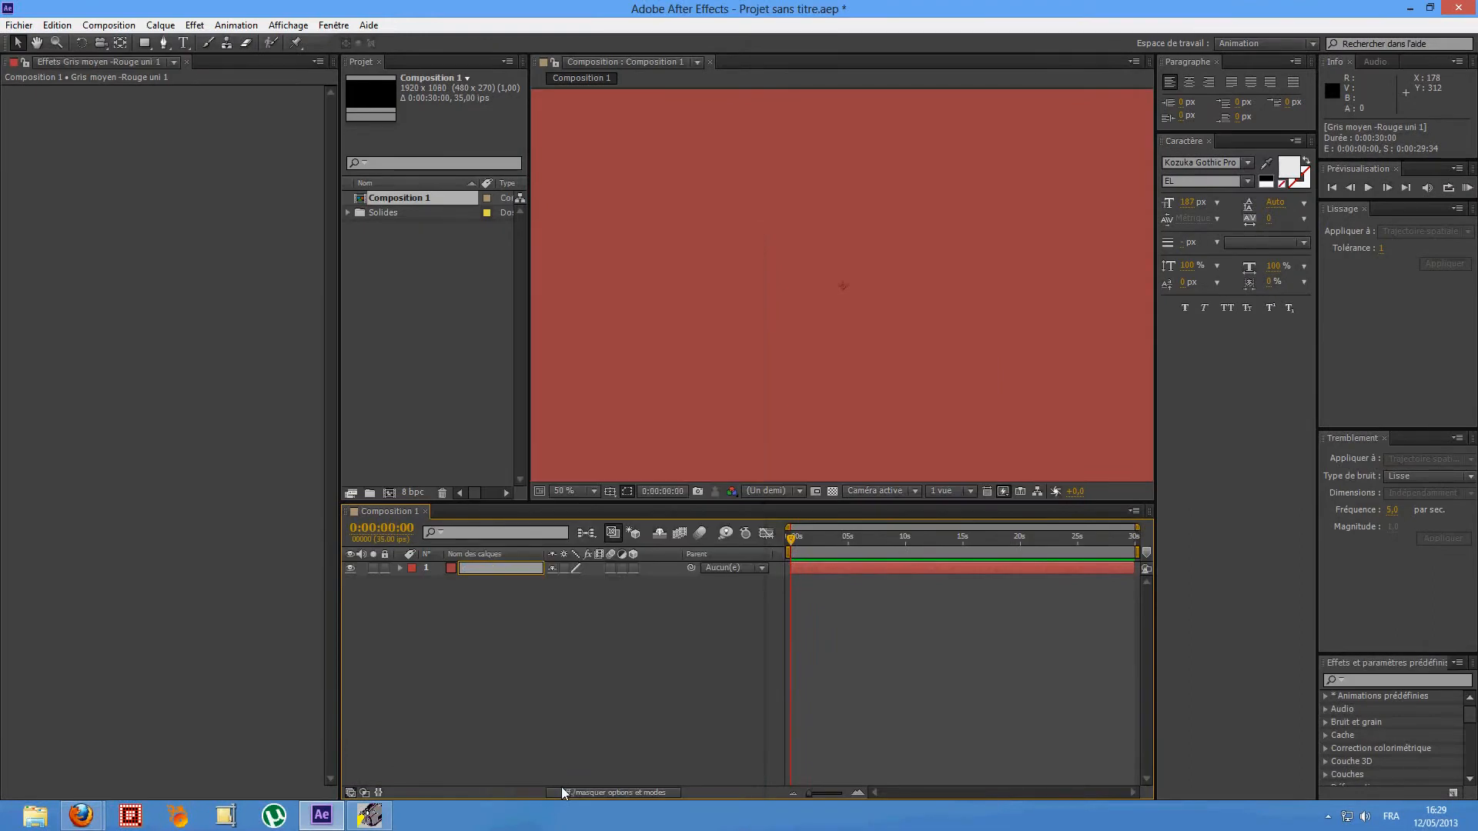
{"action": "type", "text": "particle"}
{"action": "key", "text": "Return"}
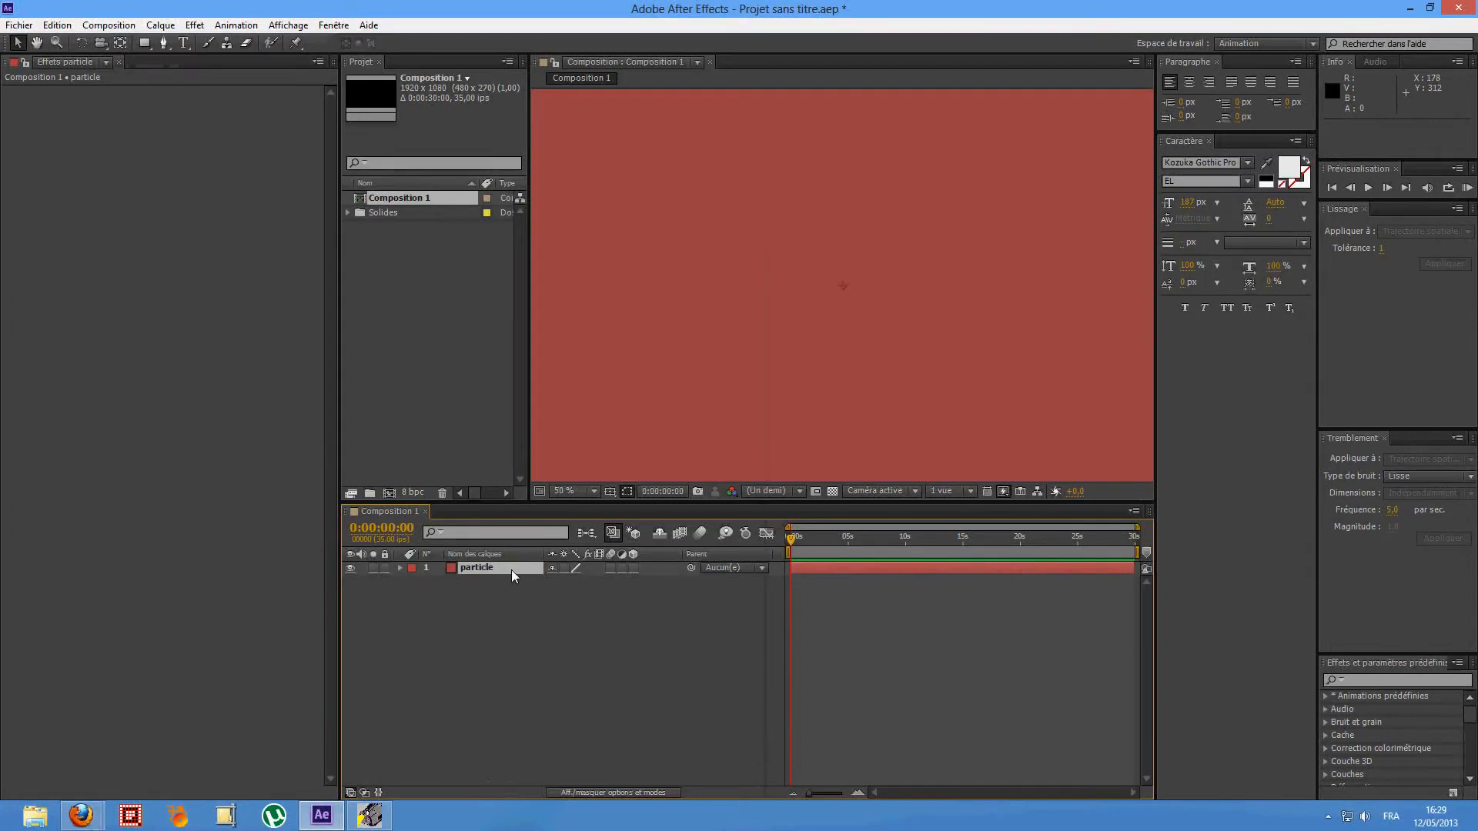
- Apply the Trapcode Particular effect to the particle layer
{"action": "right_click", "coordinate": [511, 570]}
{"action": "mouse_move", "coordinate": [681, 449]}
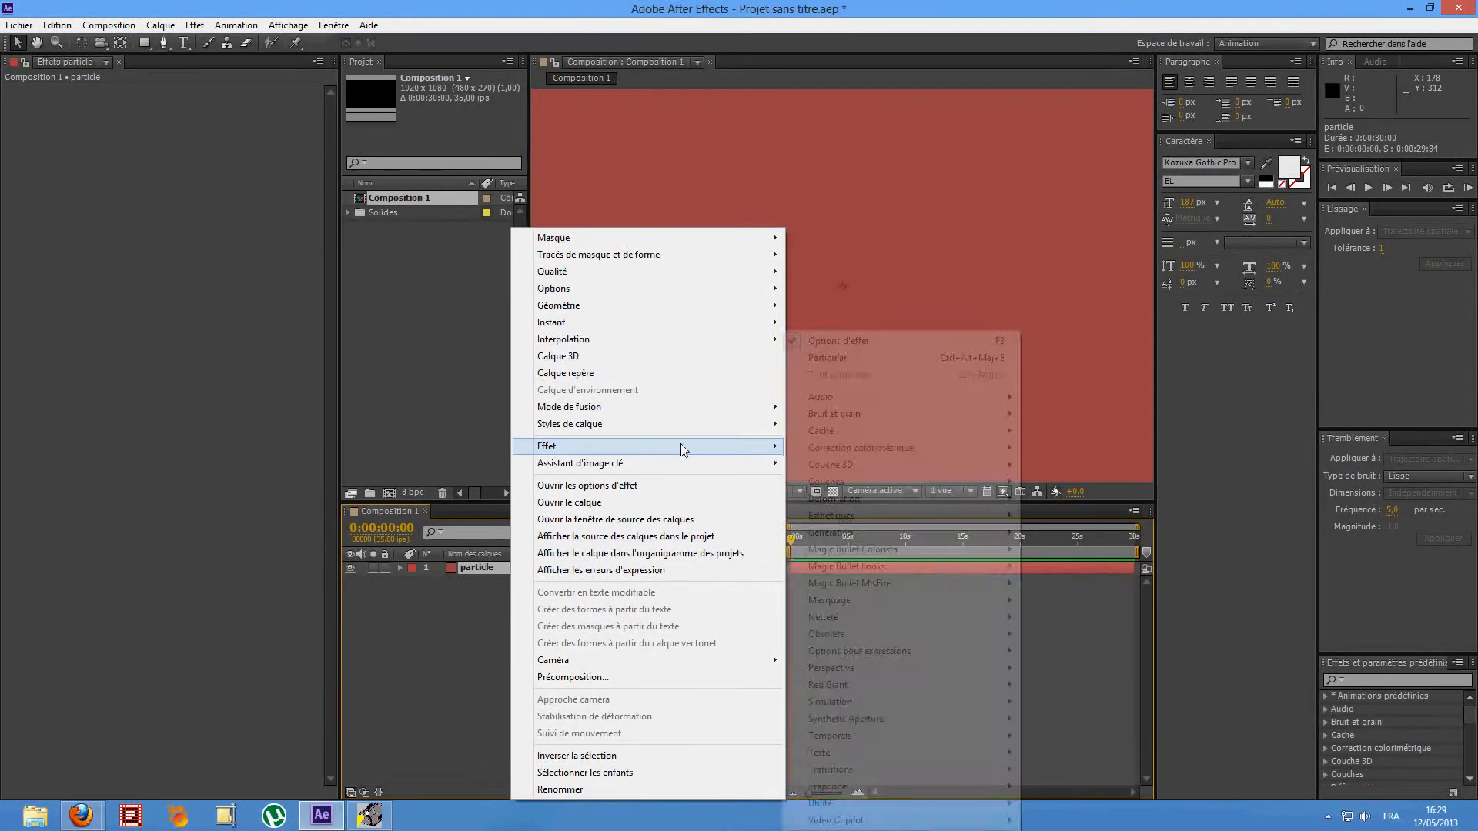
{"action": "mouse_move", "coordinate": [893, 785]}
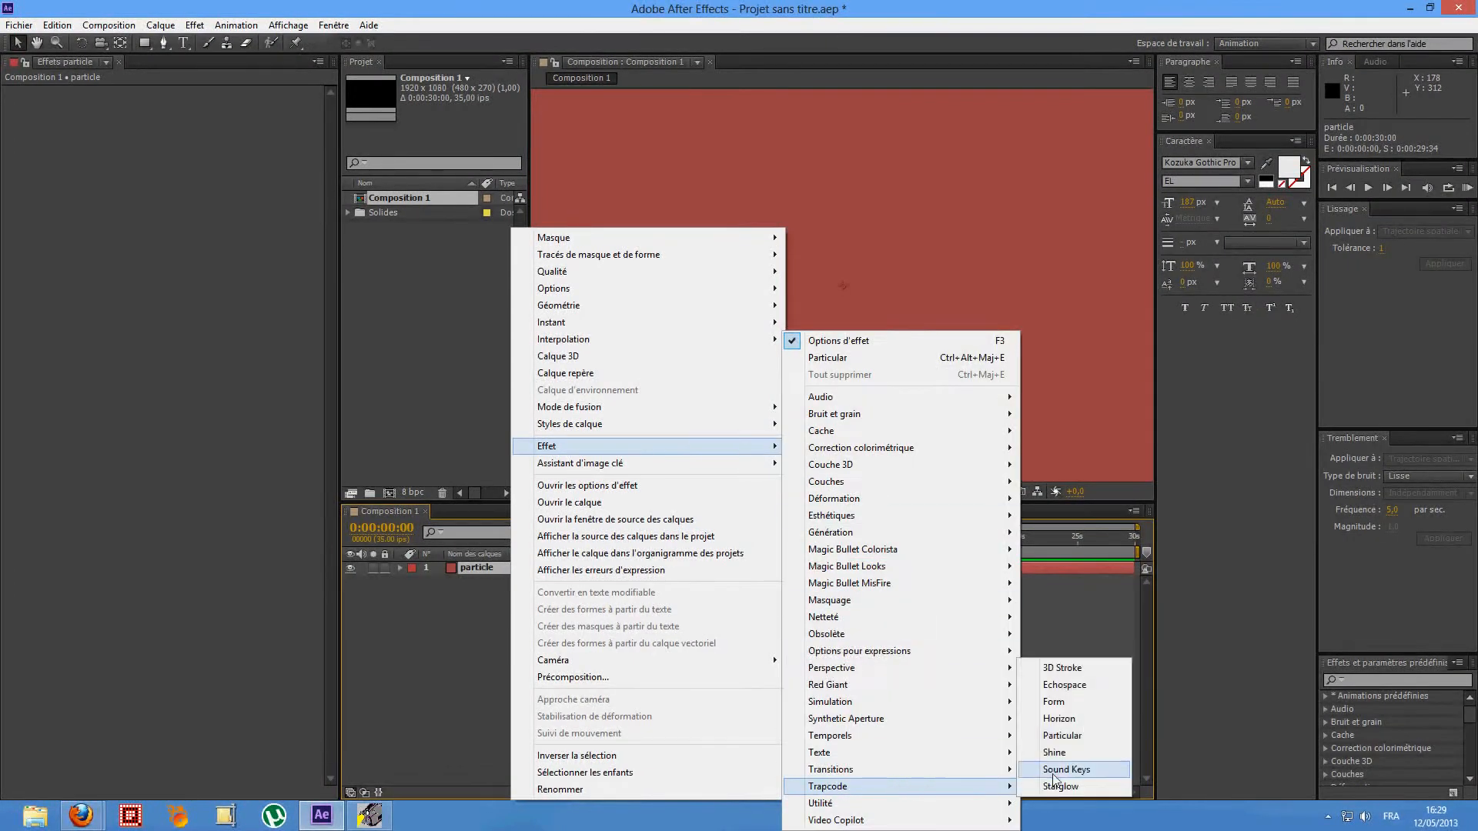
{"action": "left_click", "coordinate": [1063, 735]}
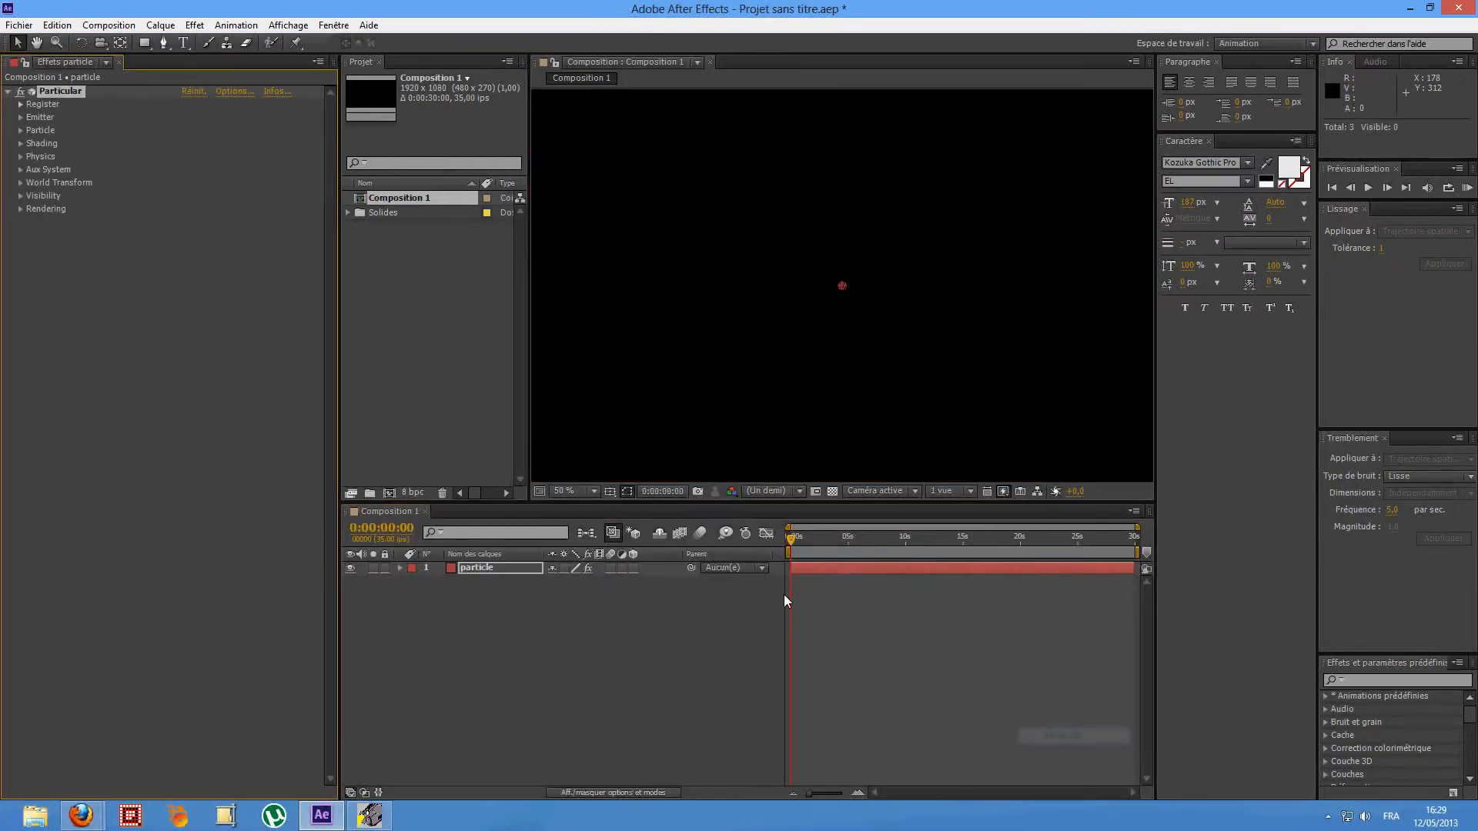
- Move the current time to 0:00:05:32 and set the emitter's Particles/sec to 720
{"action": "left_click_drag", "start_coordinate": [790, 548], "coordinate": [856, 548]}
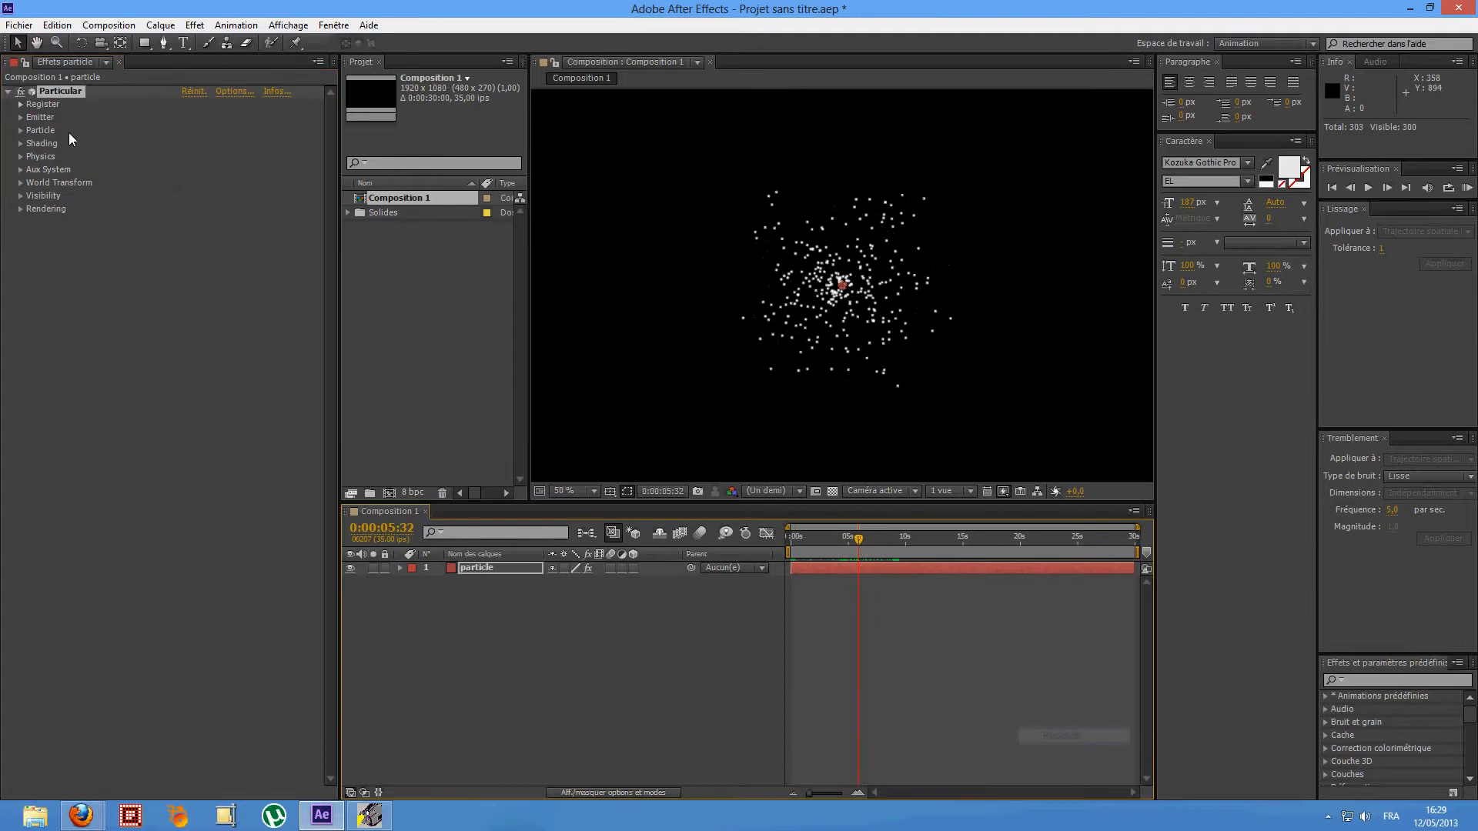
{"action": "left_click", "coordinate": [21, 117]}
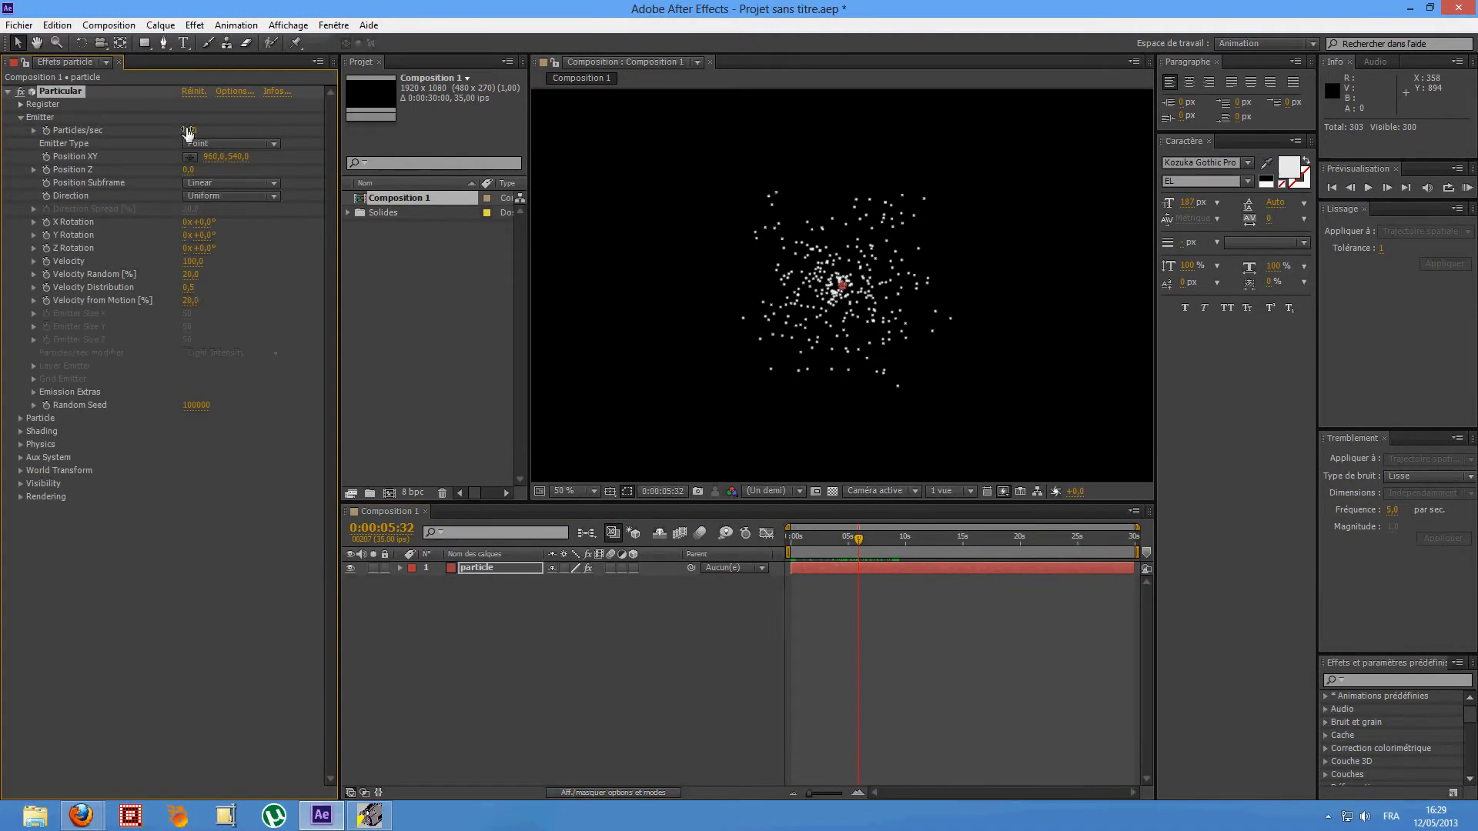
{"action": "left_click_drag", "start_coordinate": [188, 130], "coordinate": [234, 128]}
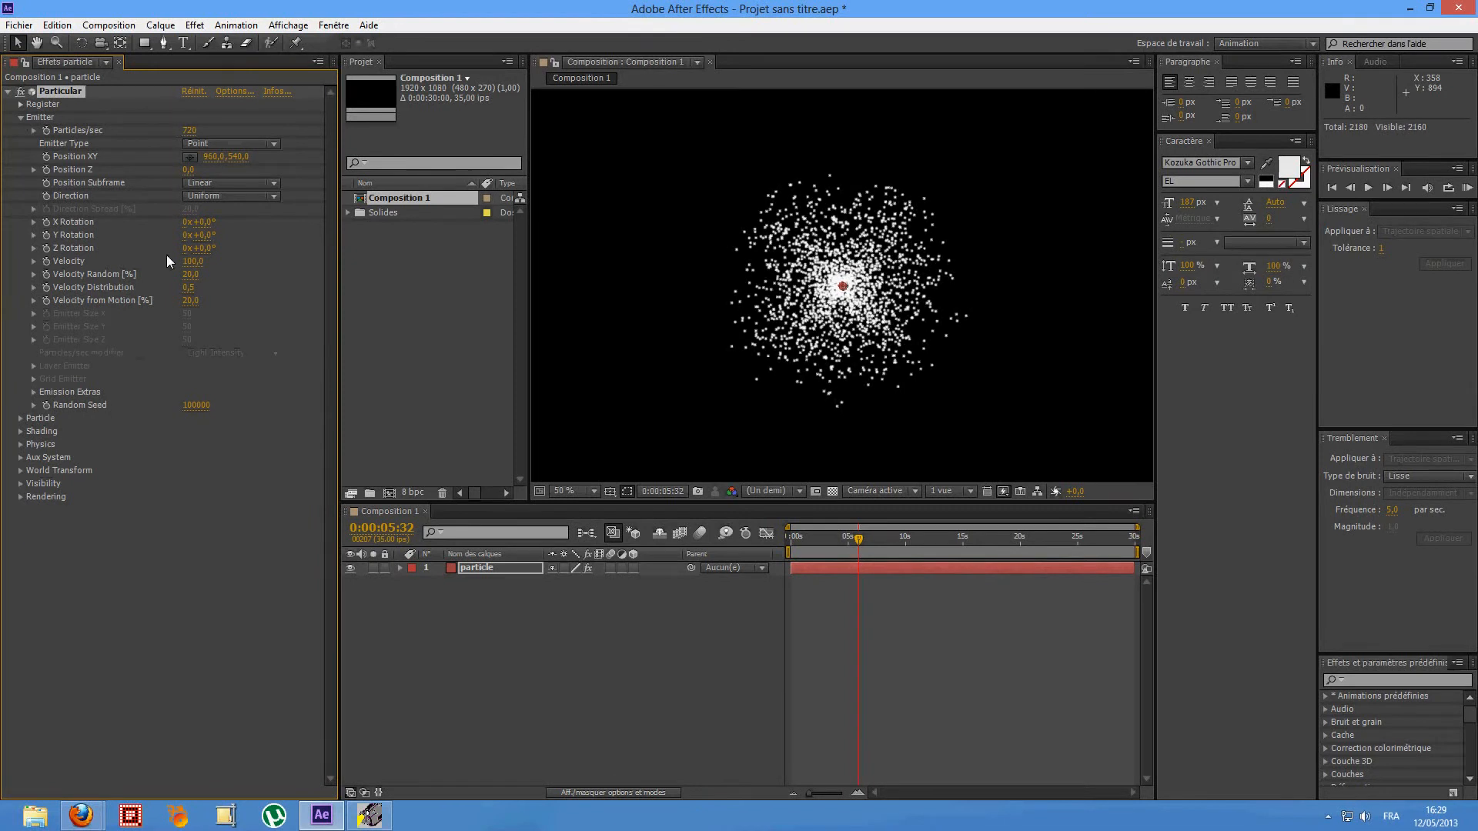
{"action": "left_click", "coordinate": [23, 117]}
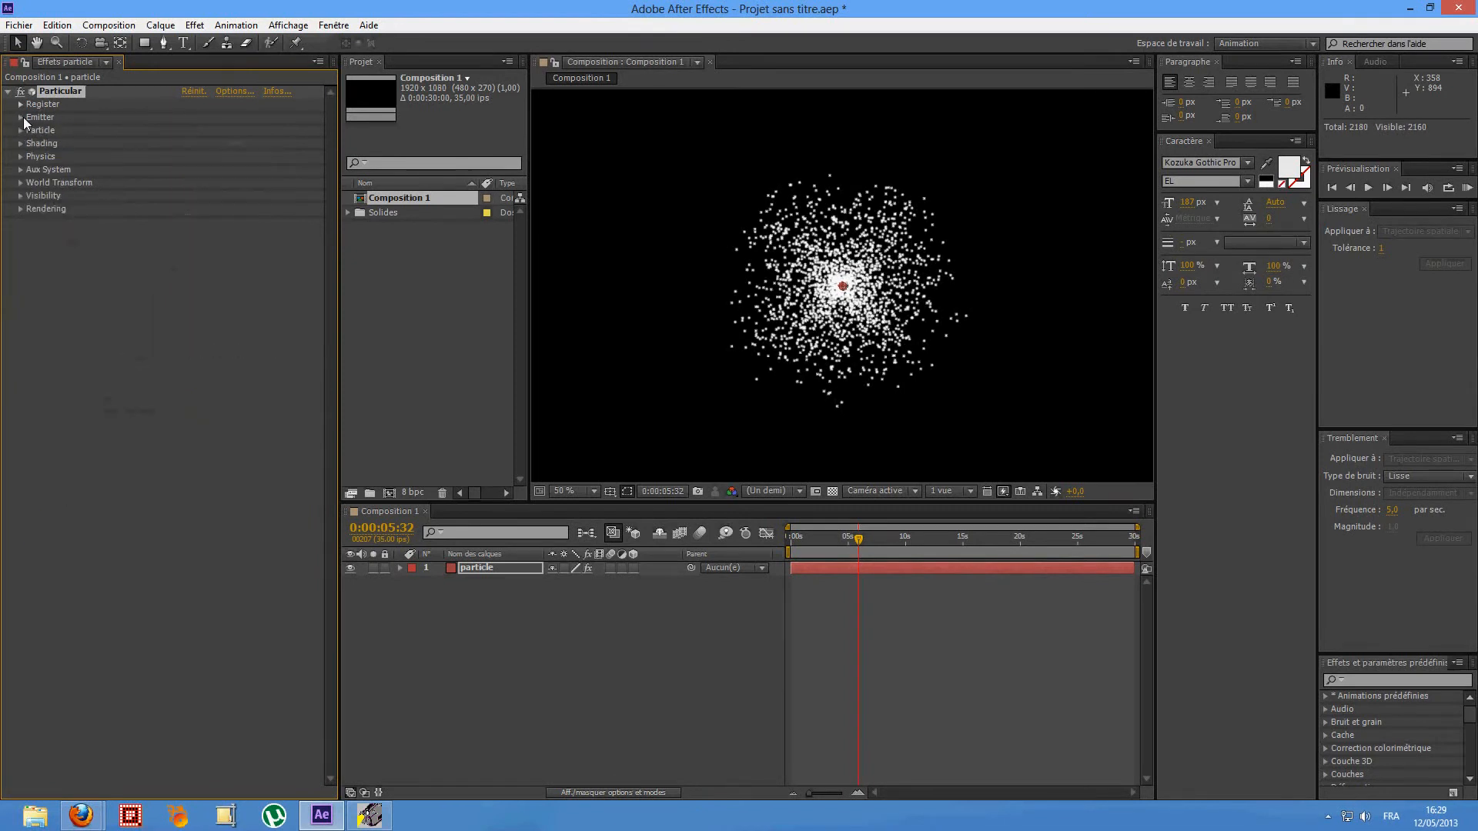
{"action": "left_click", "coordinate": [23, 117]}
{"action": "left_click", "coordinate": [262, 144]}
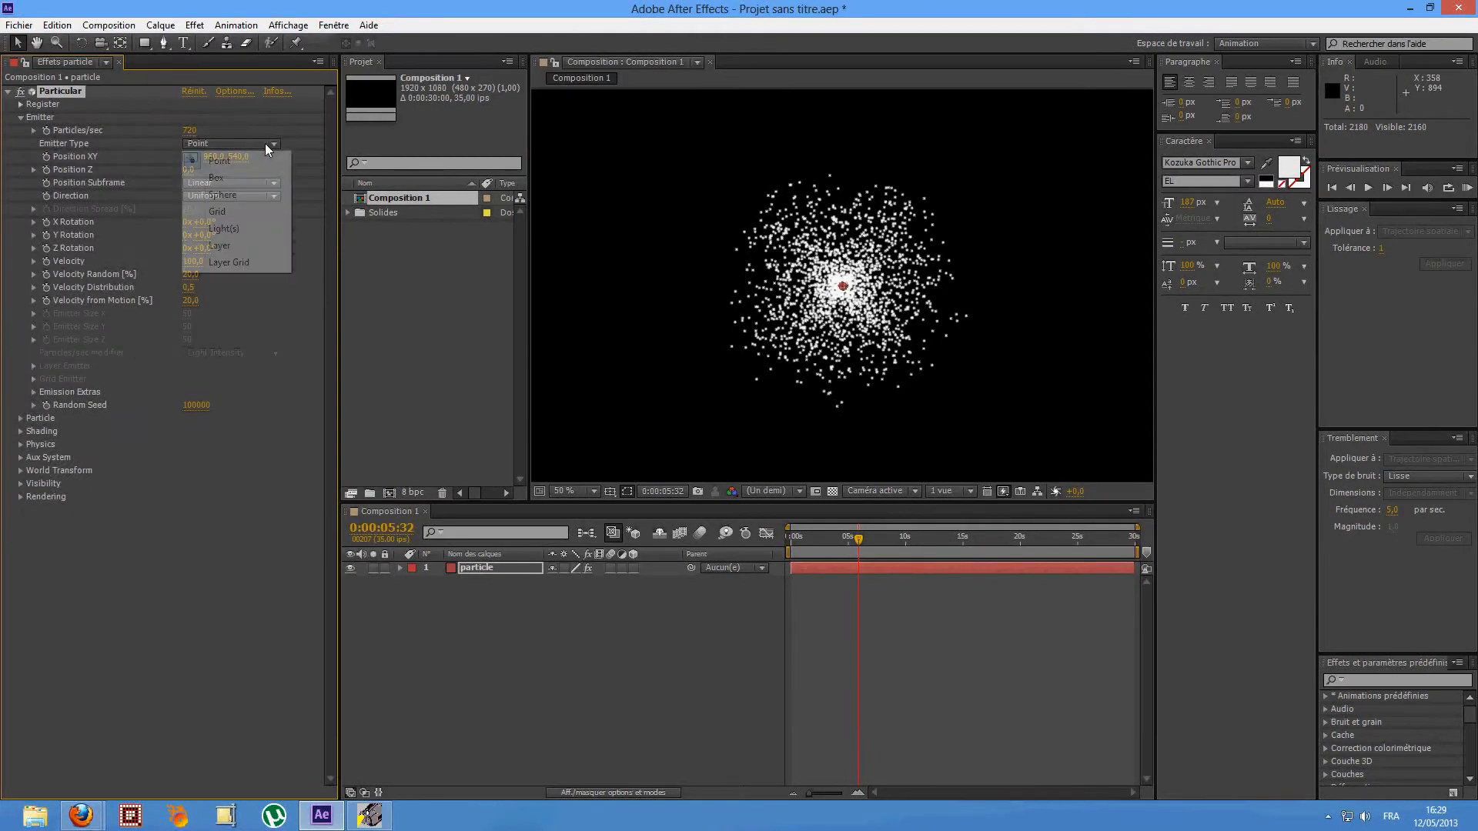
{"action": "left_click", "coordinate": [21, 118]}
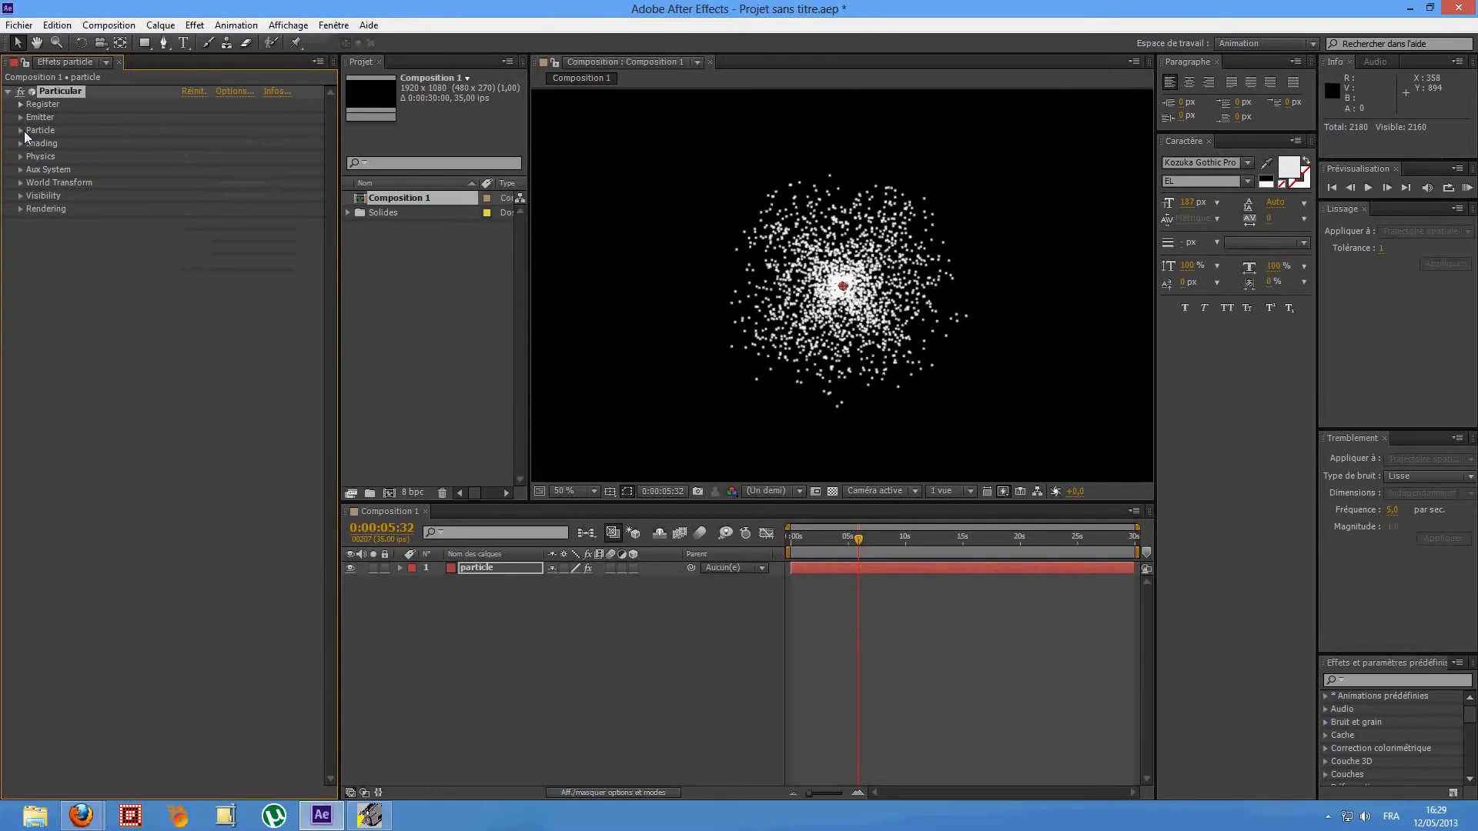
- Change the Set Color option in the Particle settings to Over Life
{"action": "left_click", "coordinate": [22, 129]}
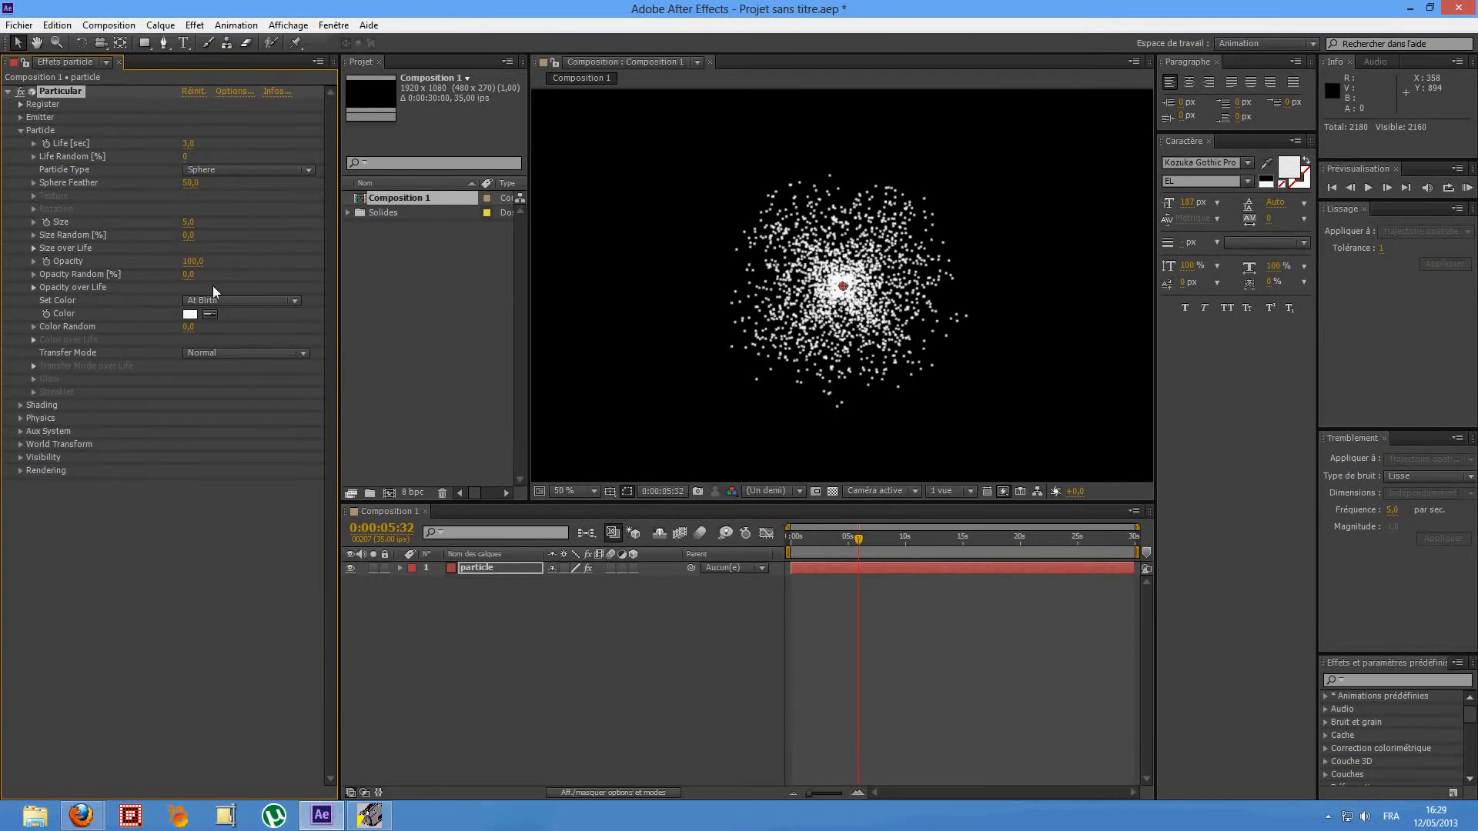
{"action": "left_click", "coordinate": [231, 302]}
{"action": "left_click", "coordinate": [242, 332]}
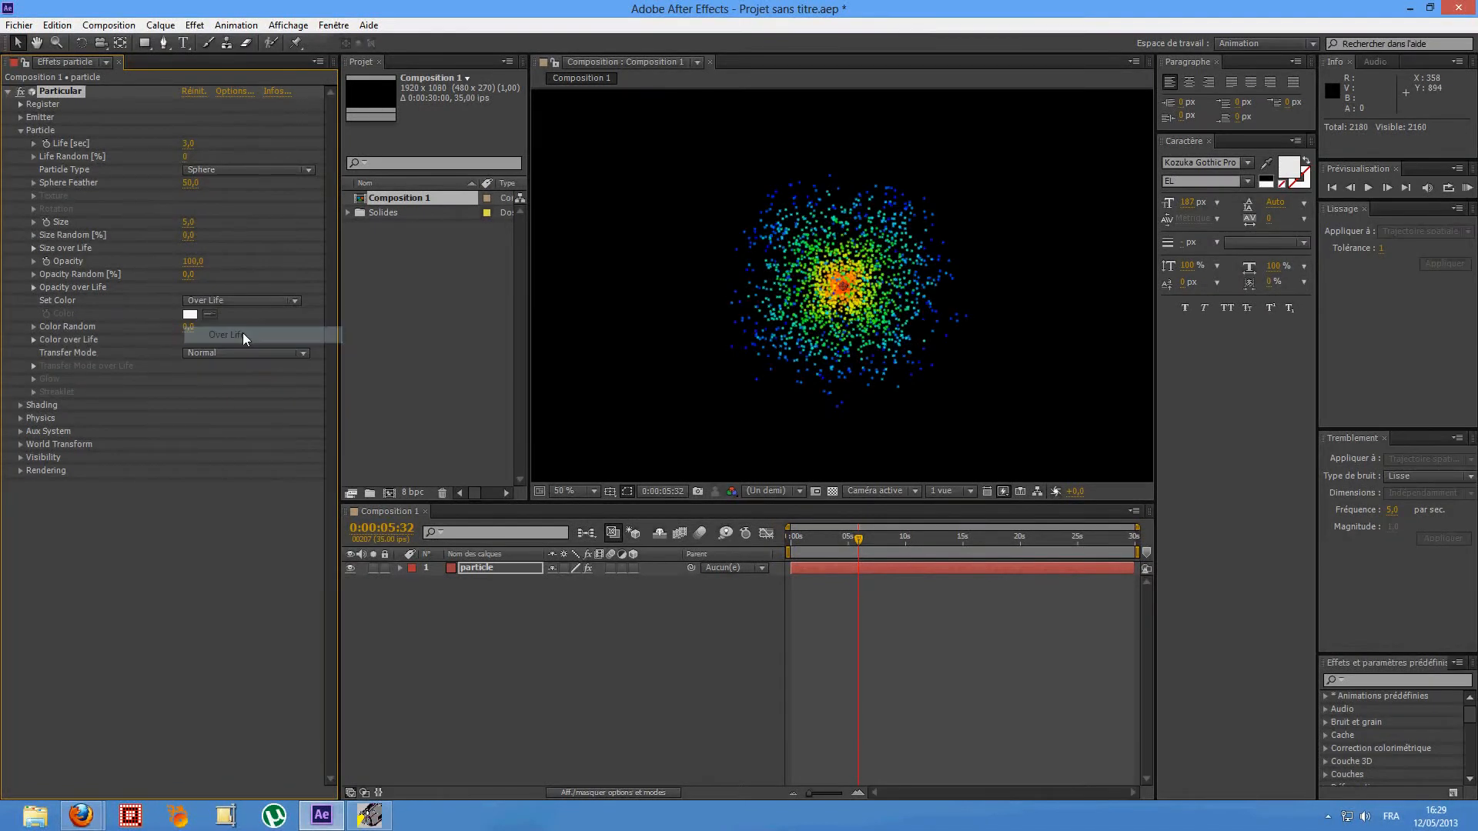
- Compare the Star, Glow Sphere and Streaklet particle types, and settle on Star (No DOF)
{"action": "left_click", "coordinate": [268, 172]}
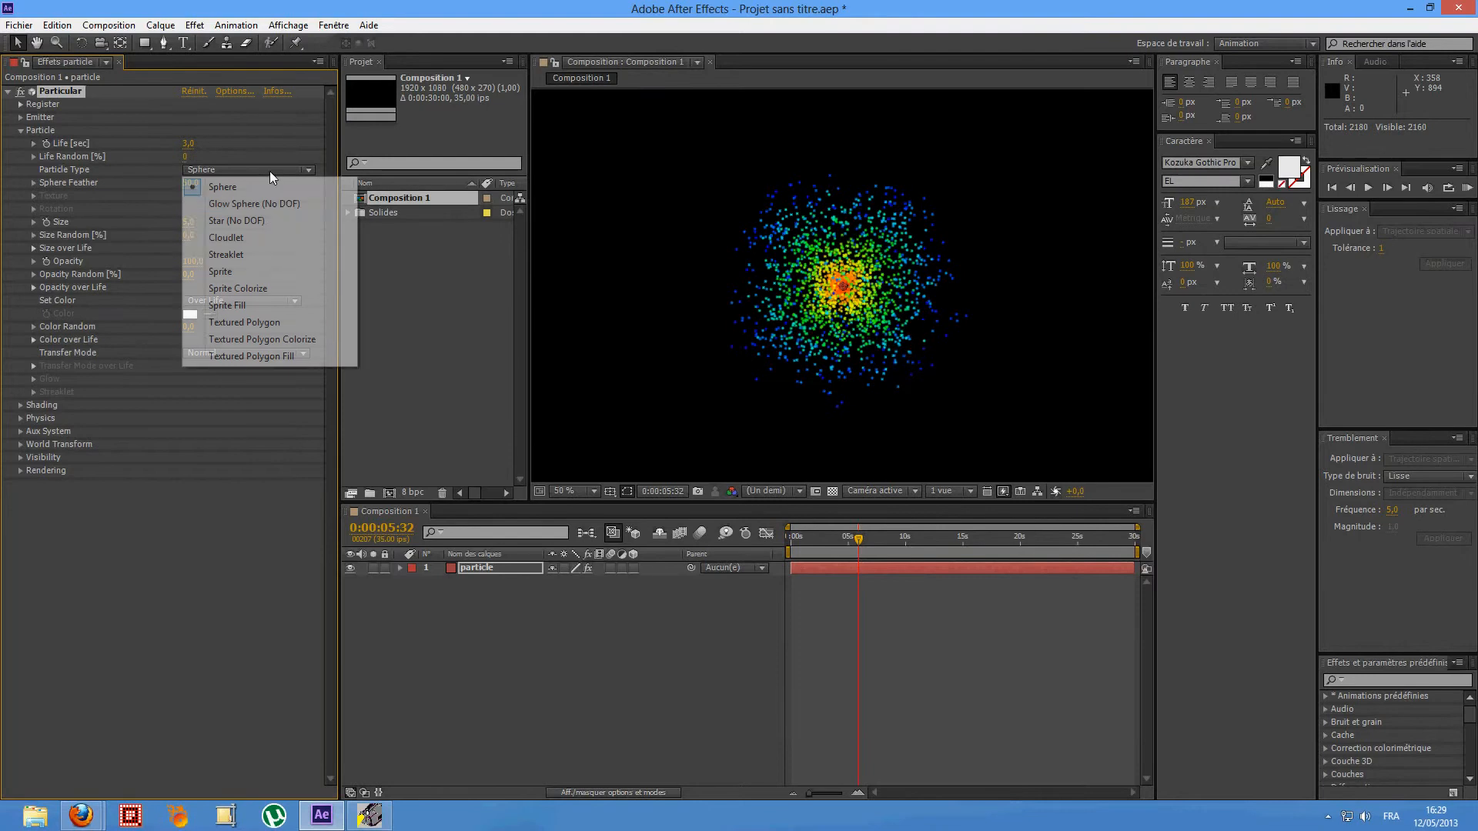
{"action": "left_click", "coordinate": [267, 223]}
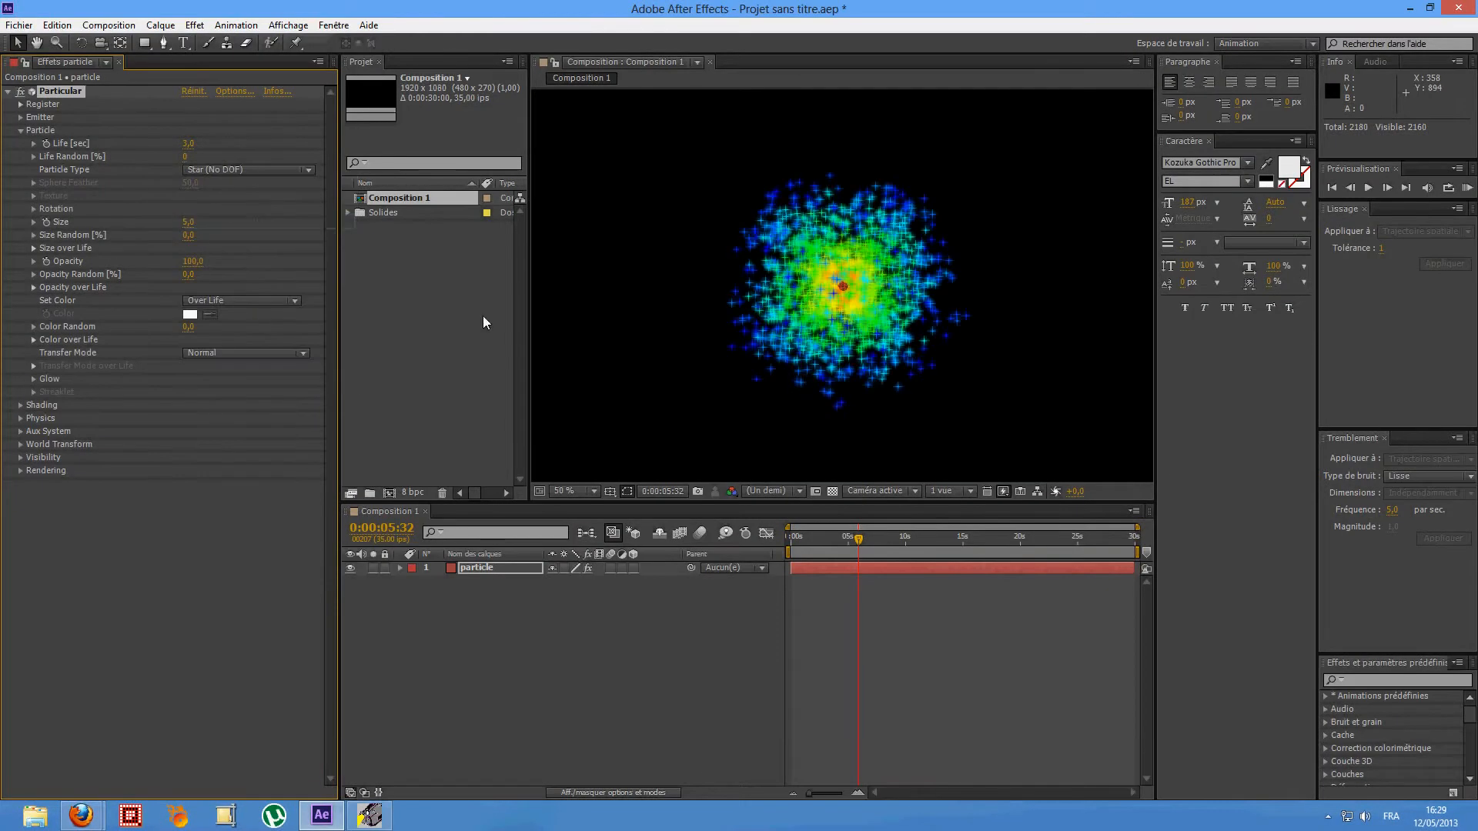
{"action": "left_click", "coordinate": [280, 171]}
{"action": "left_click", "coordinate": [267, 203]}
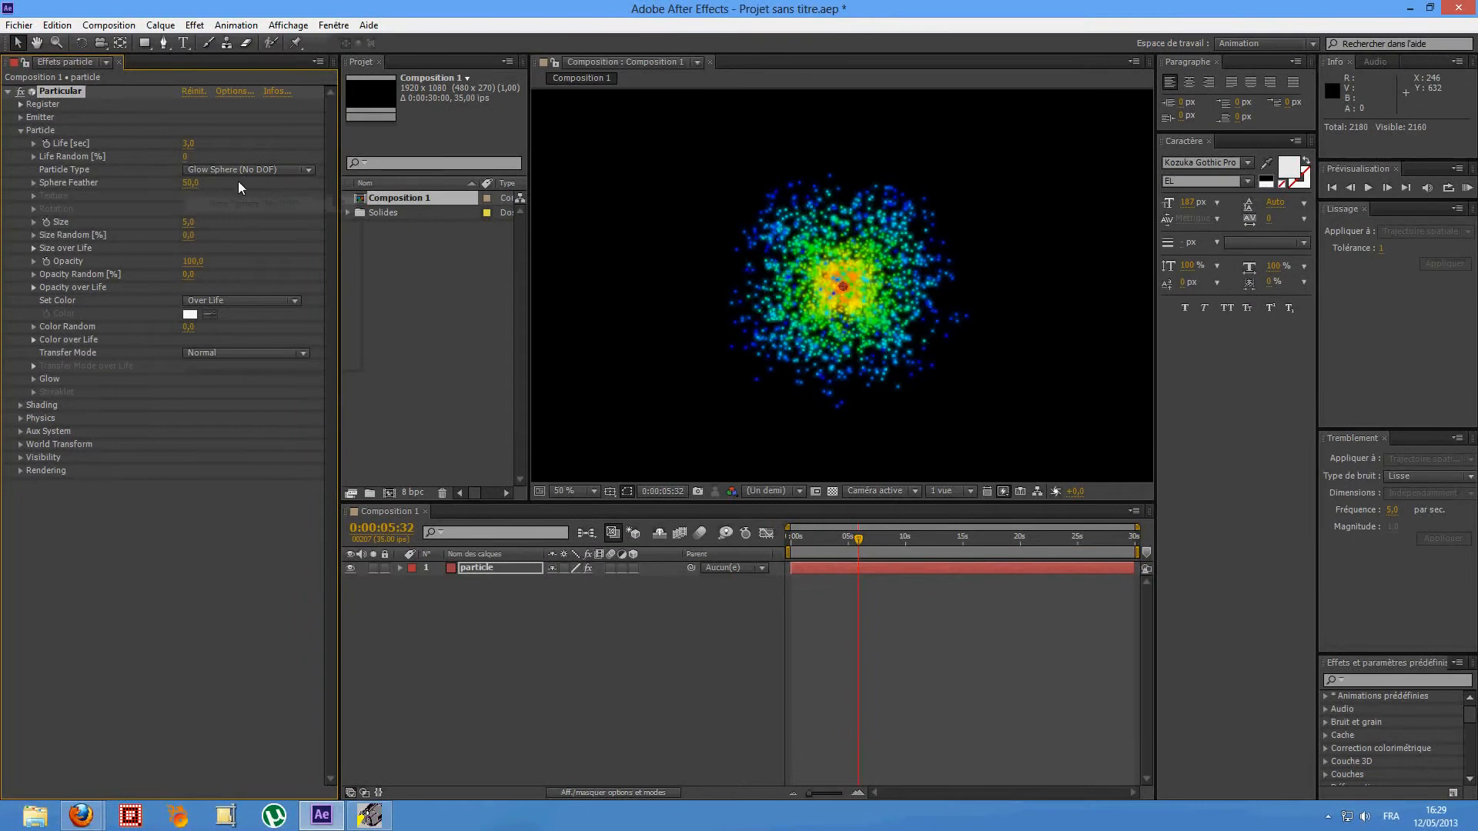
{"action": "left_click", "coordinate": [265, 173]}
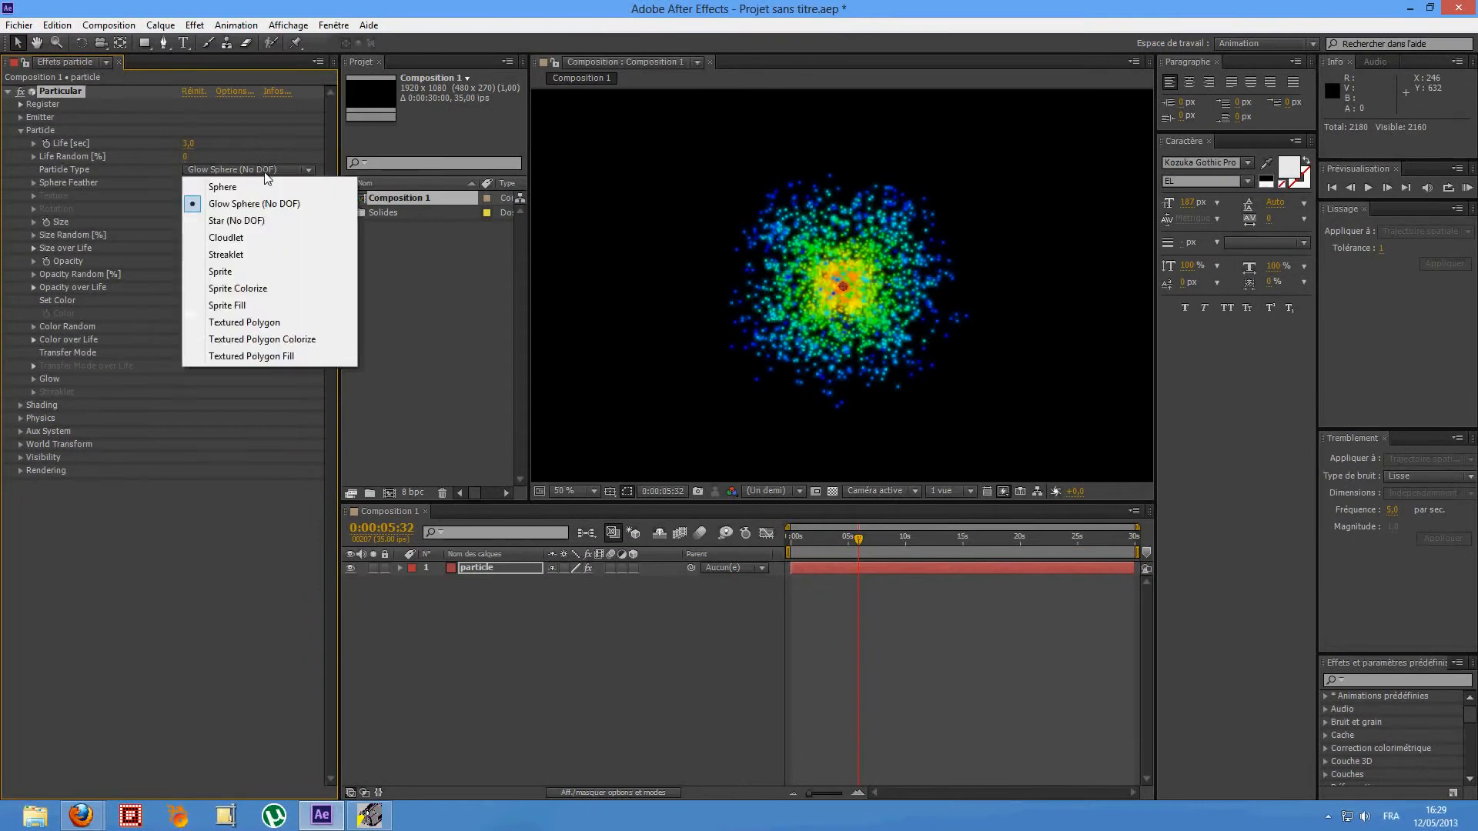
{"action": "left_click", "coordinate": [250, 261]}
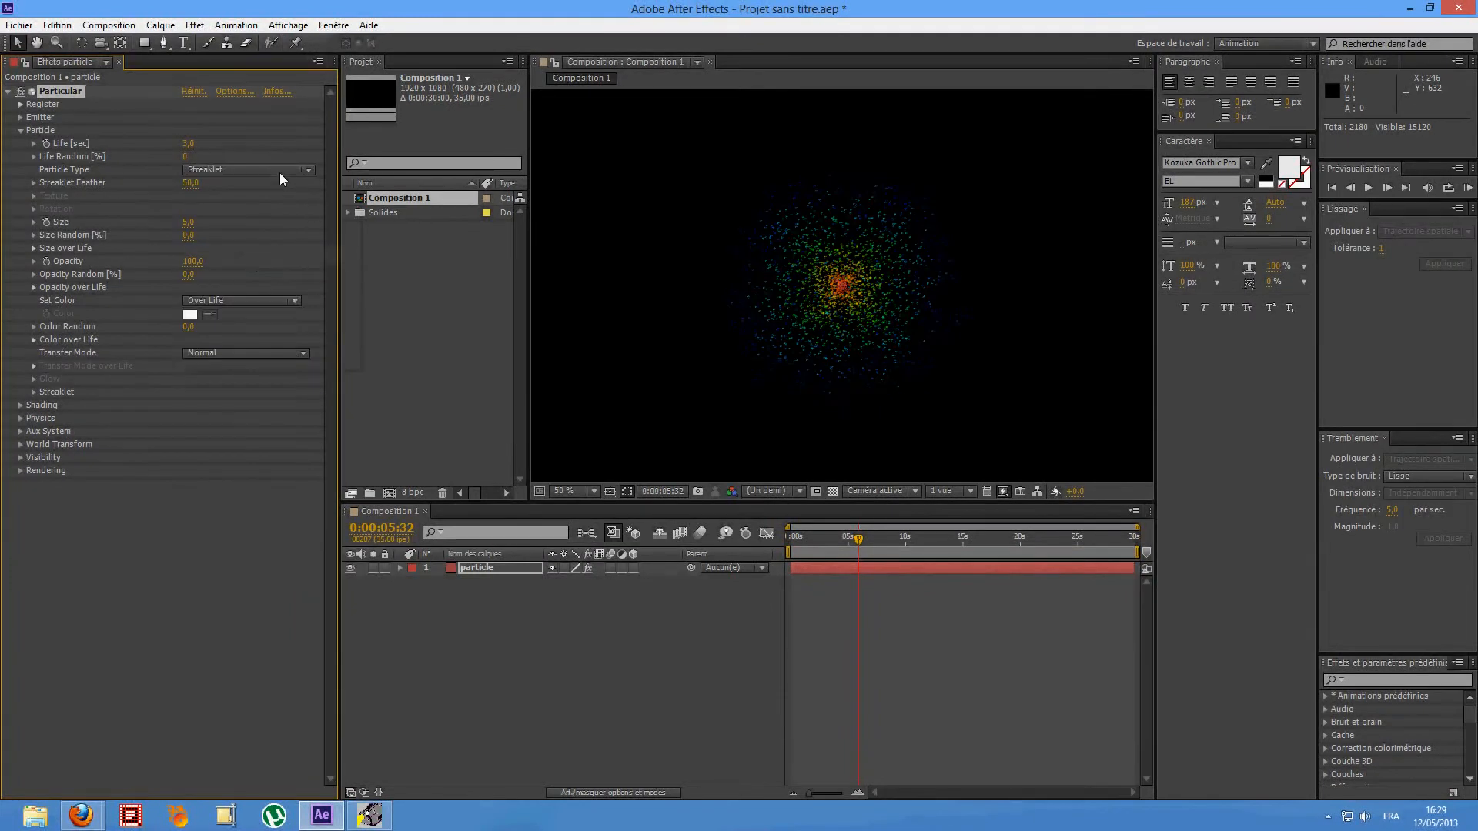
{"action": "left_click", "coordinate": [280, 173]}
{"action": "left_click", "coordinate": [296, 221]}
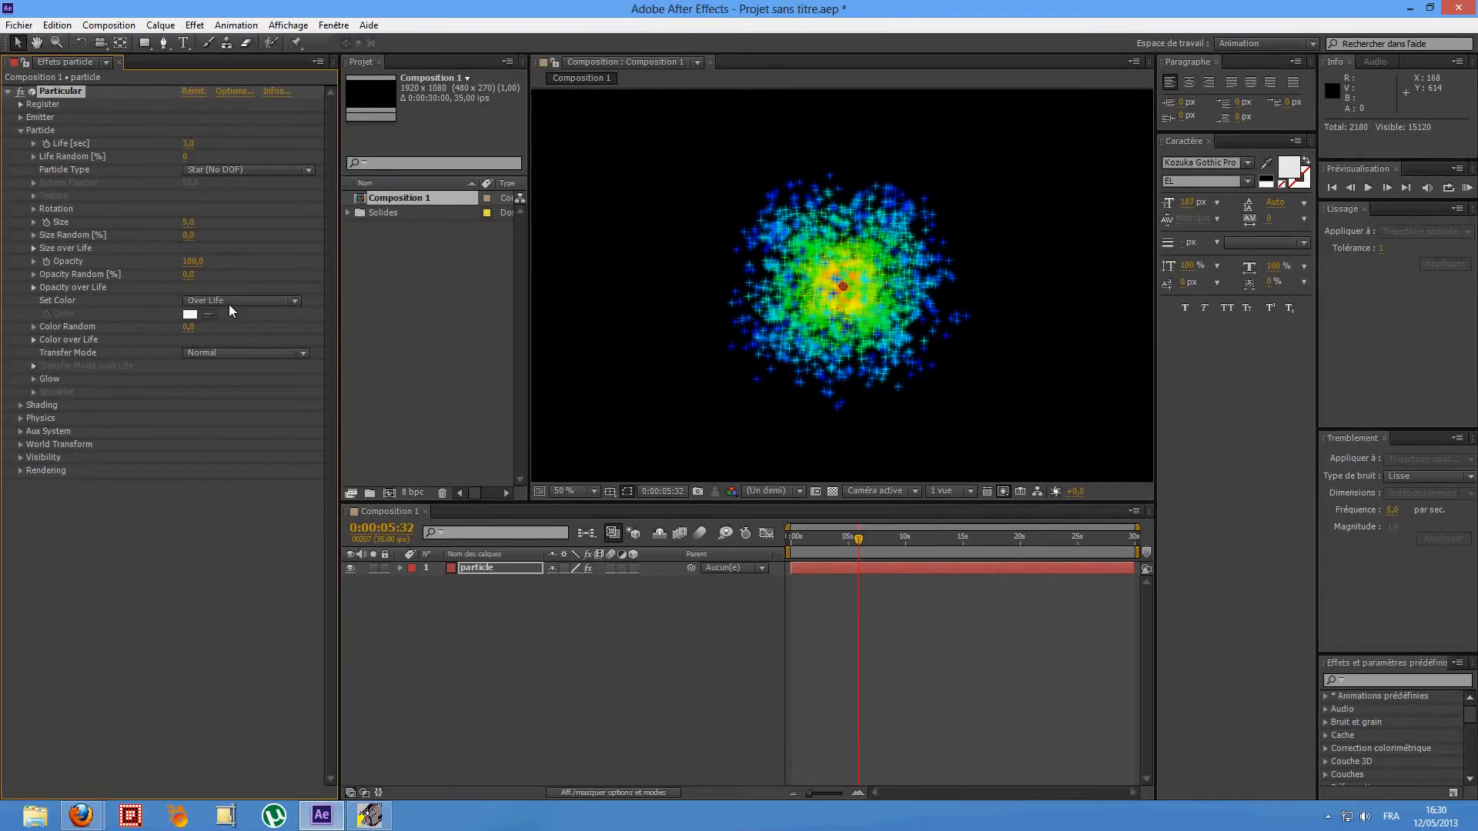
- Try the green and the white-to-blue Color over Life gradient presets, and return to the rainbow preset
{"action": "left_click", "coordinate": [272, 301]}
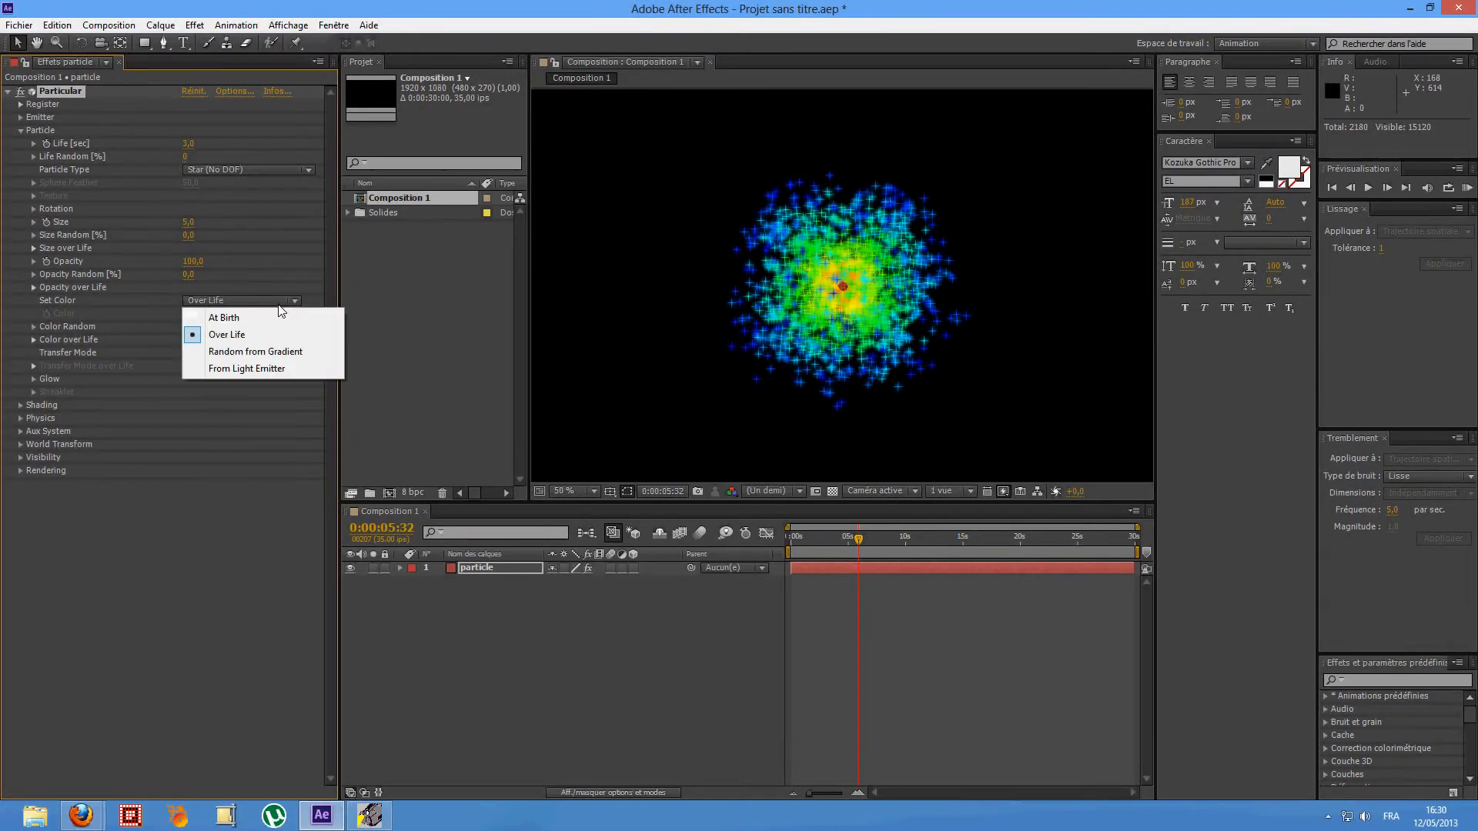
{"action": "left_click", "coordinate": [237, 433]}
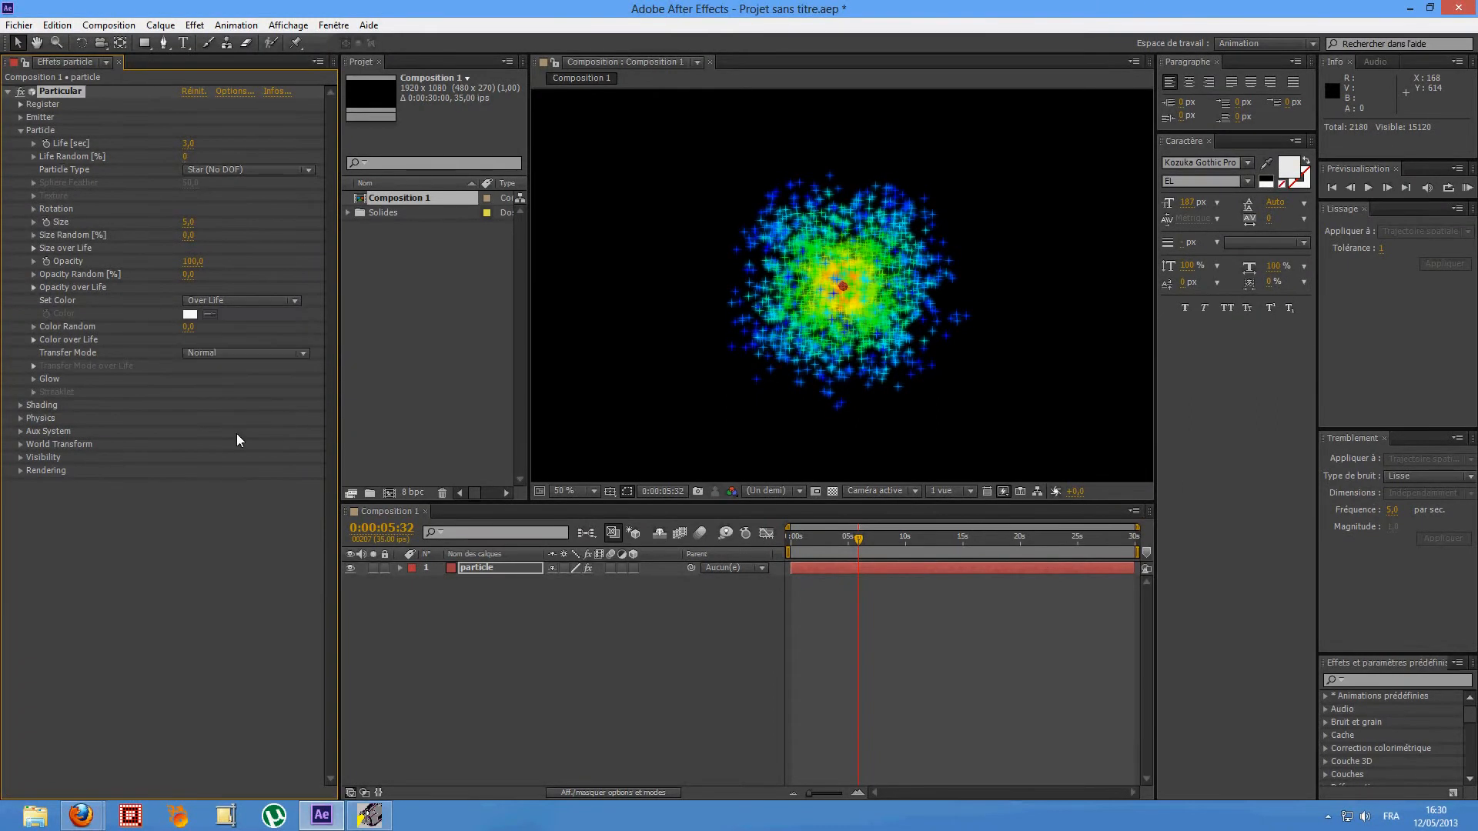
{"action": "left_click", "coordinate": [33, 339]}
{"action": "left_click", "coordinate": [246, 389]}
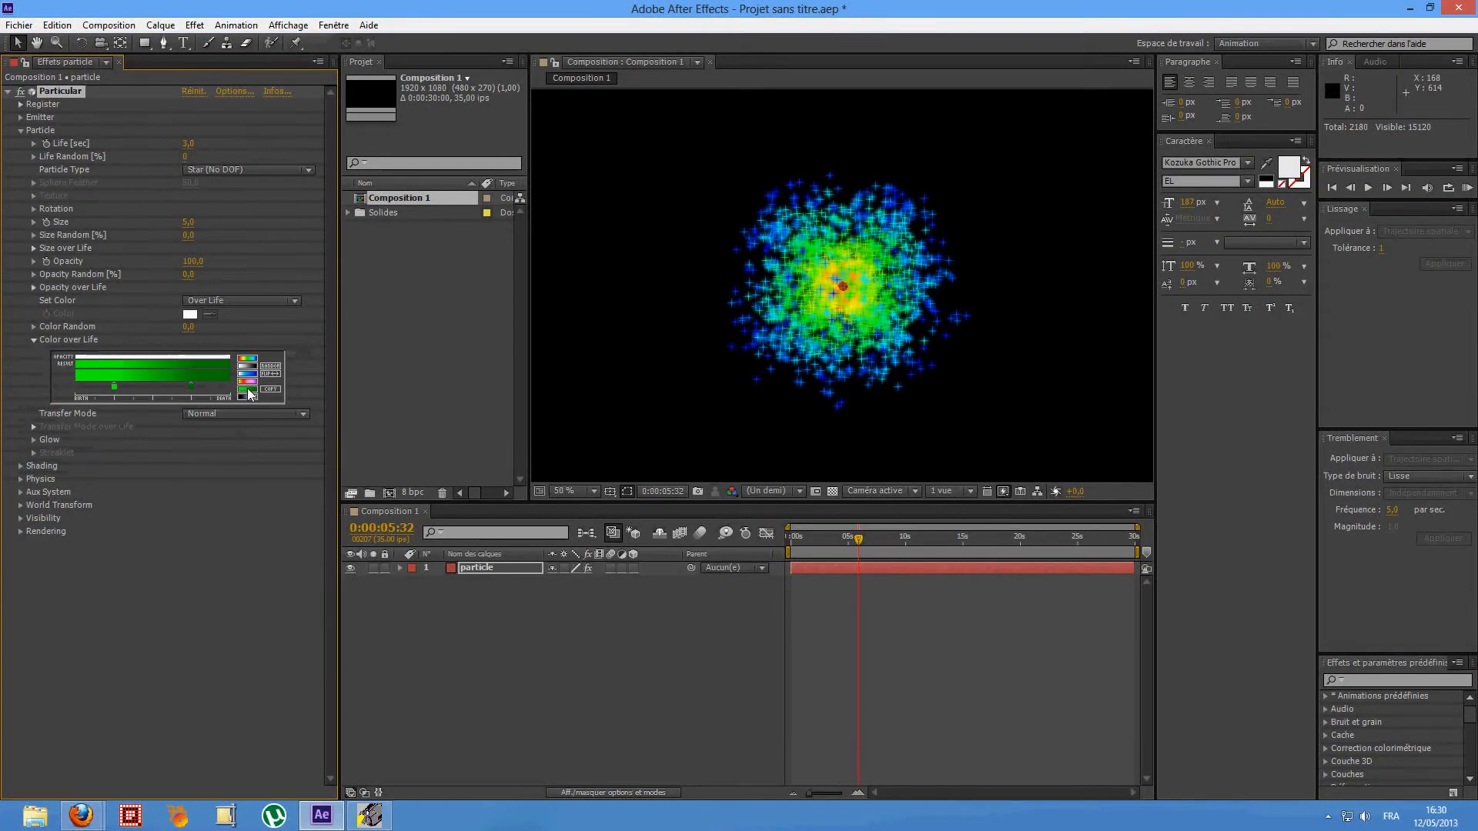
{"action": "left_click", "coordinate": [247, 374]}
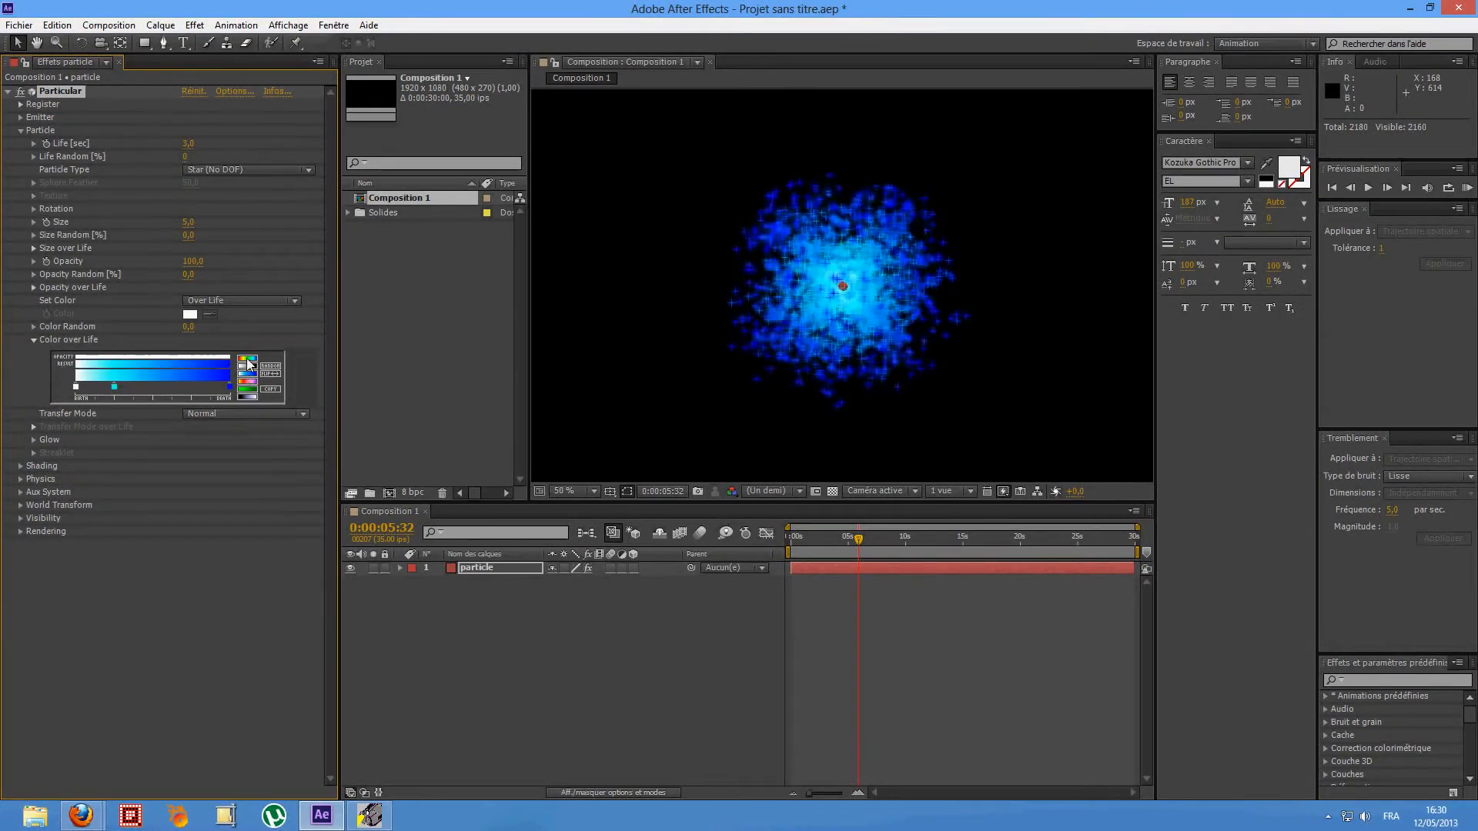
{"action": "left_click", "coordinate": [246, 358]}
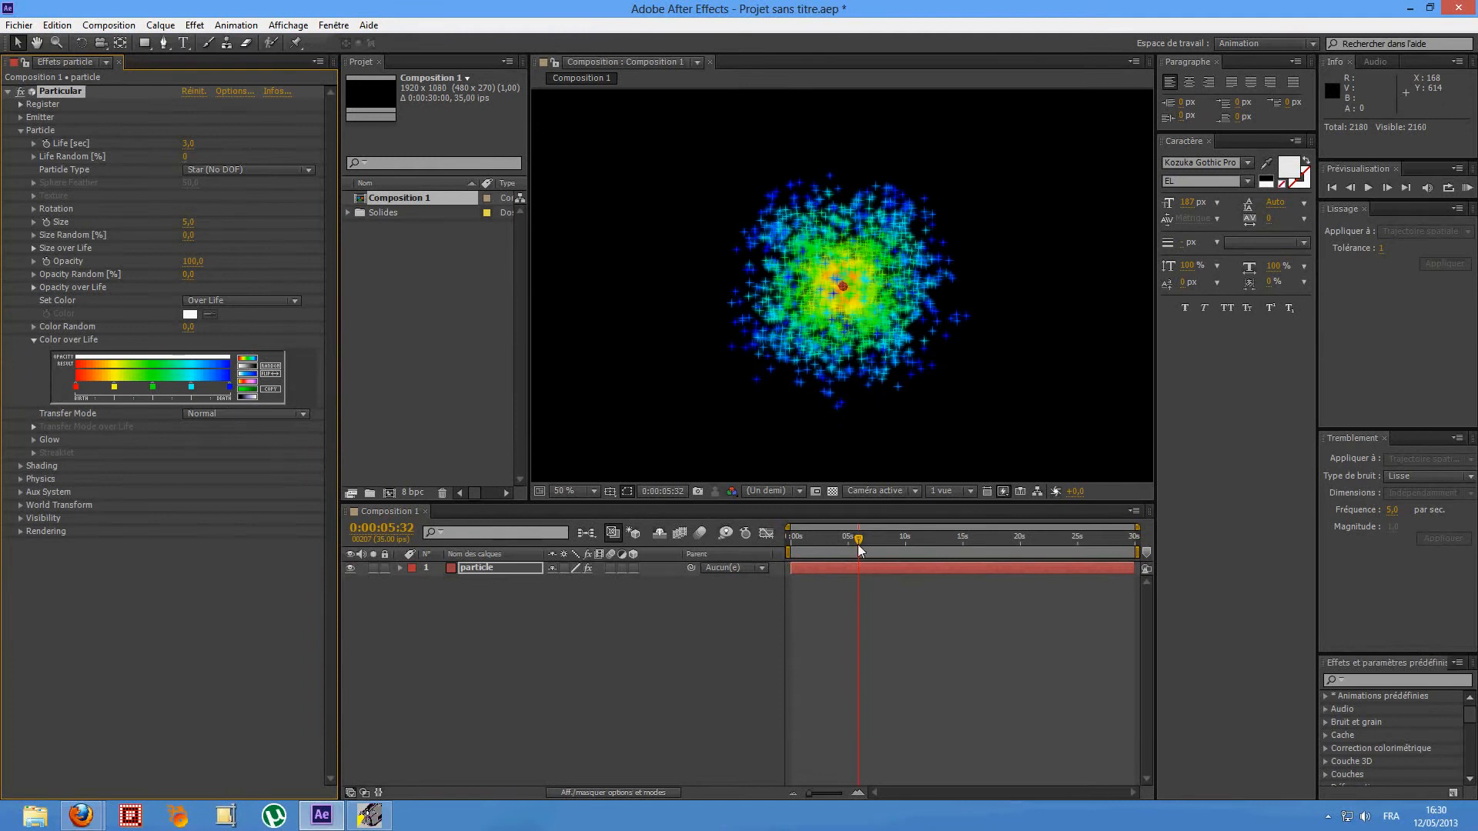
- Move the current time to 0:00:14:27 and set the particle Glow size to 470
{"action": "left_click_drag", "start_coordinate": [859, 538], "coordinate": [960, 537]}
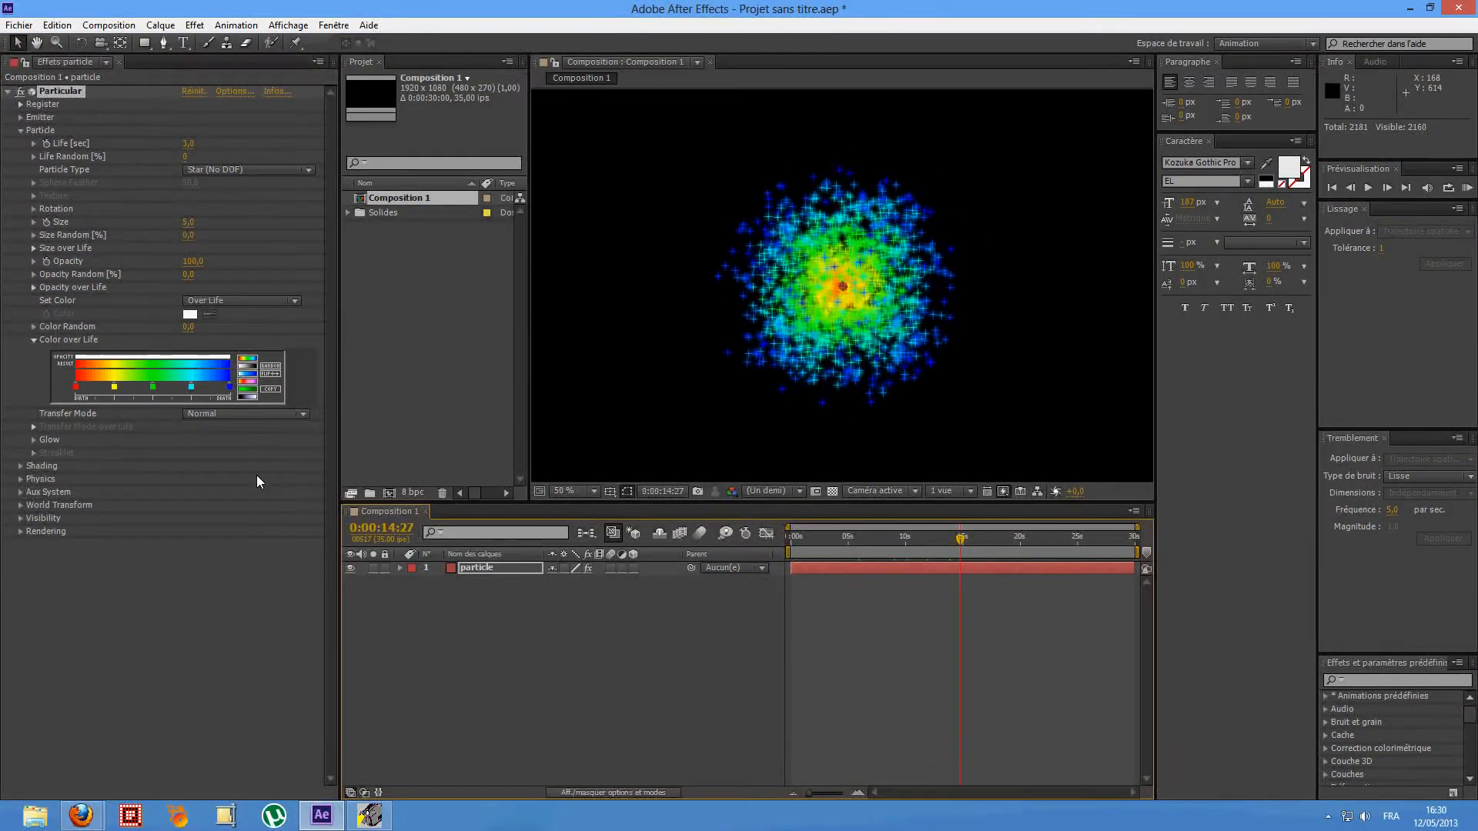
{"action": "left_click", "coordinate": [31, 437]}
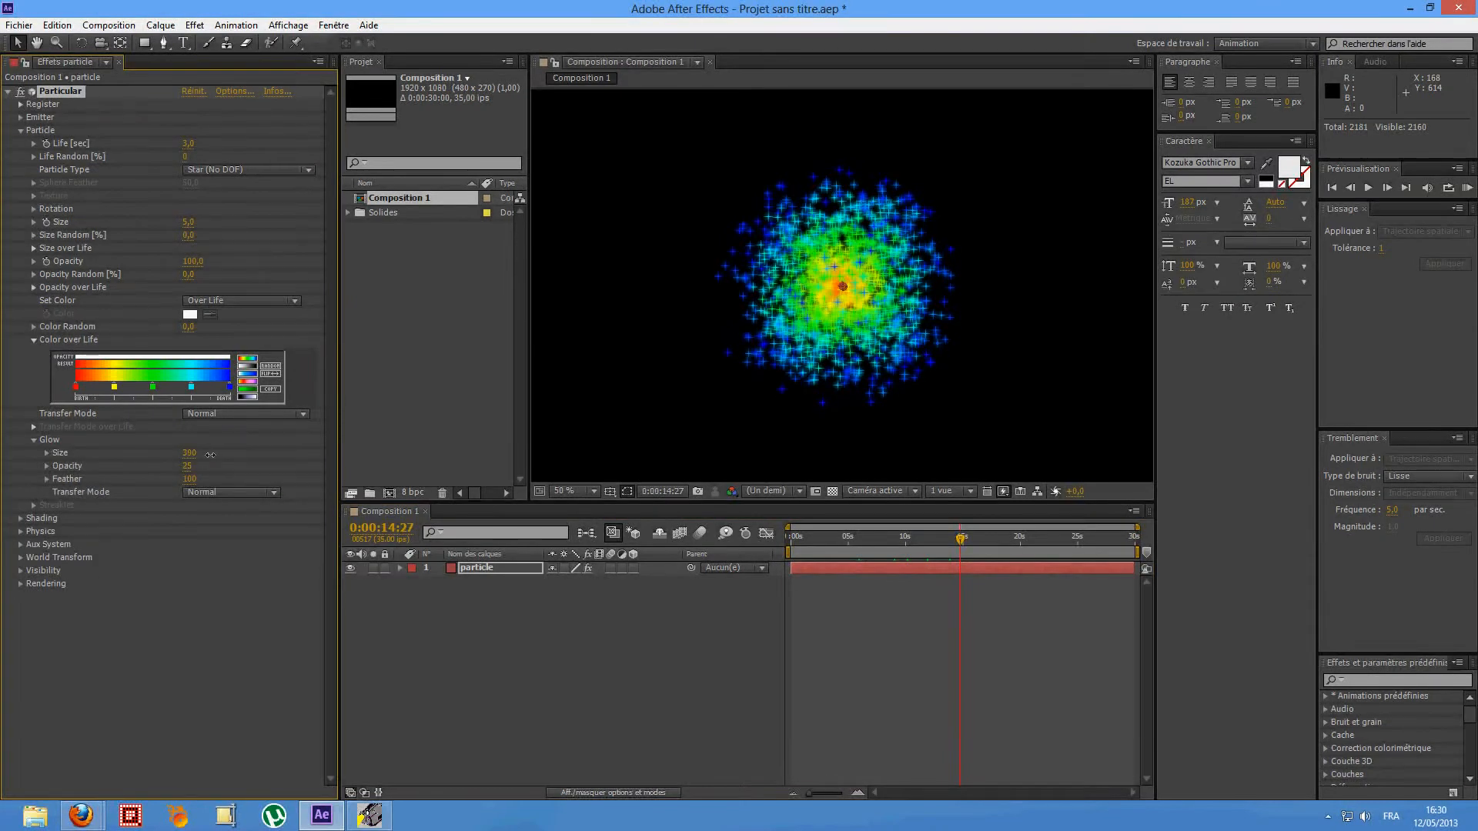
{"action": "left_click_drag", "start_coordinate": [210, 455], "coordinate": [214, 460]}
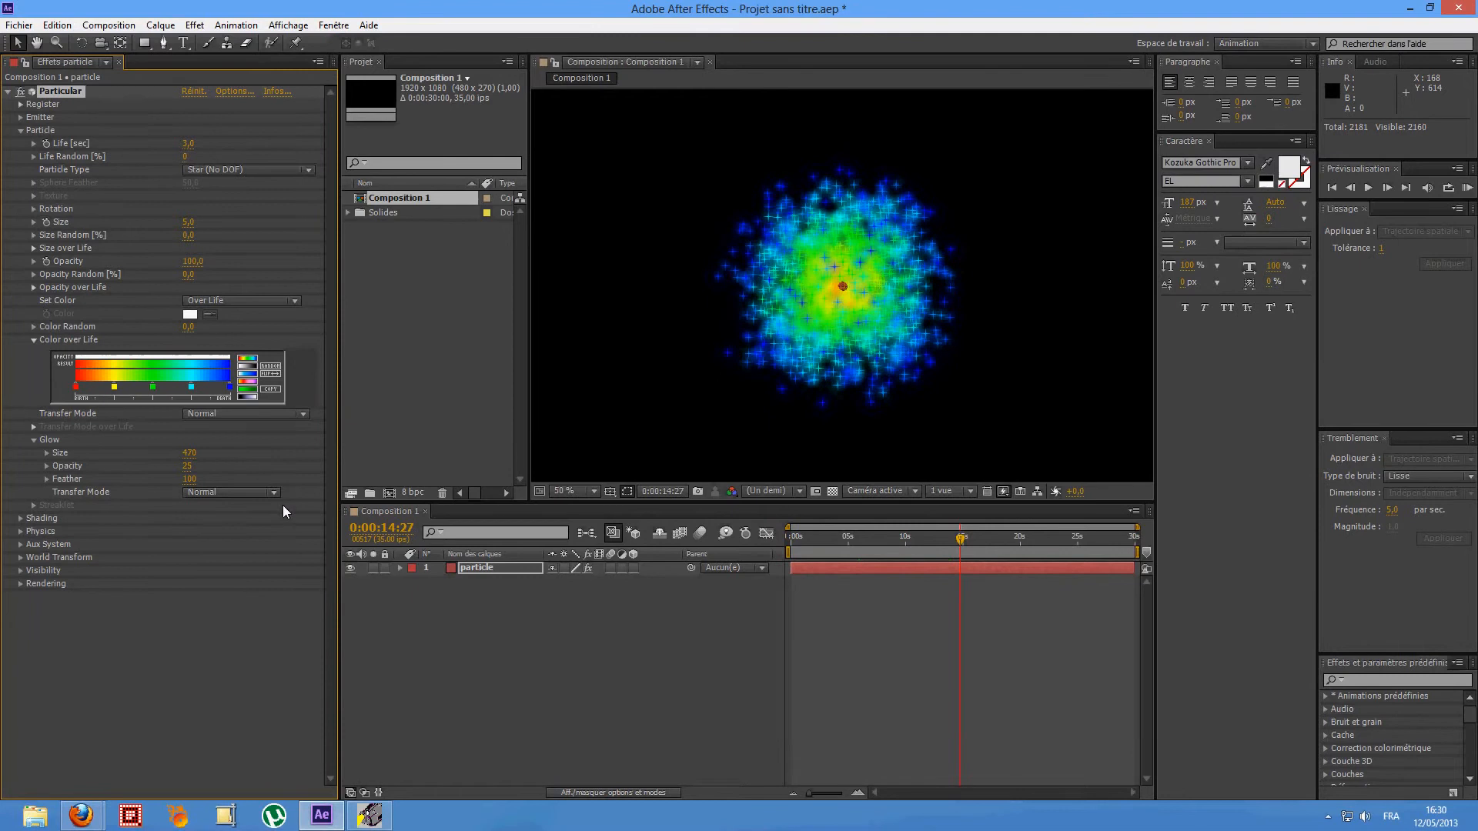
- Try a negative Gravity value in the Physics settings, undo the change, and collapse the Glow and Physics groups
{"action": "left_click", "coordinate": [19, 532]}
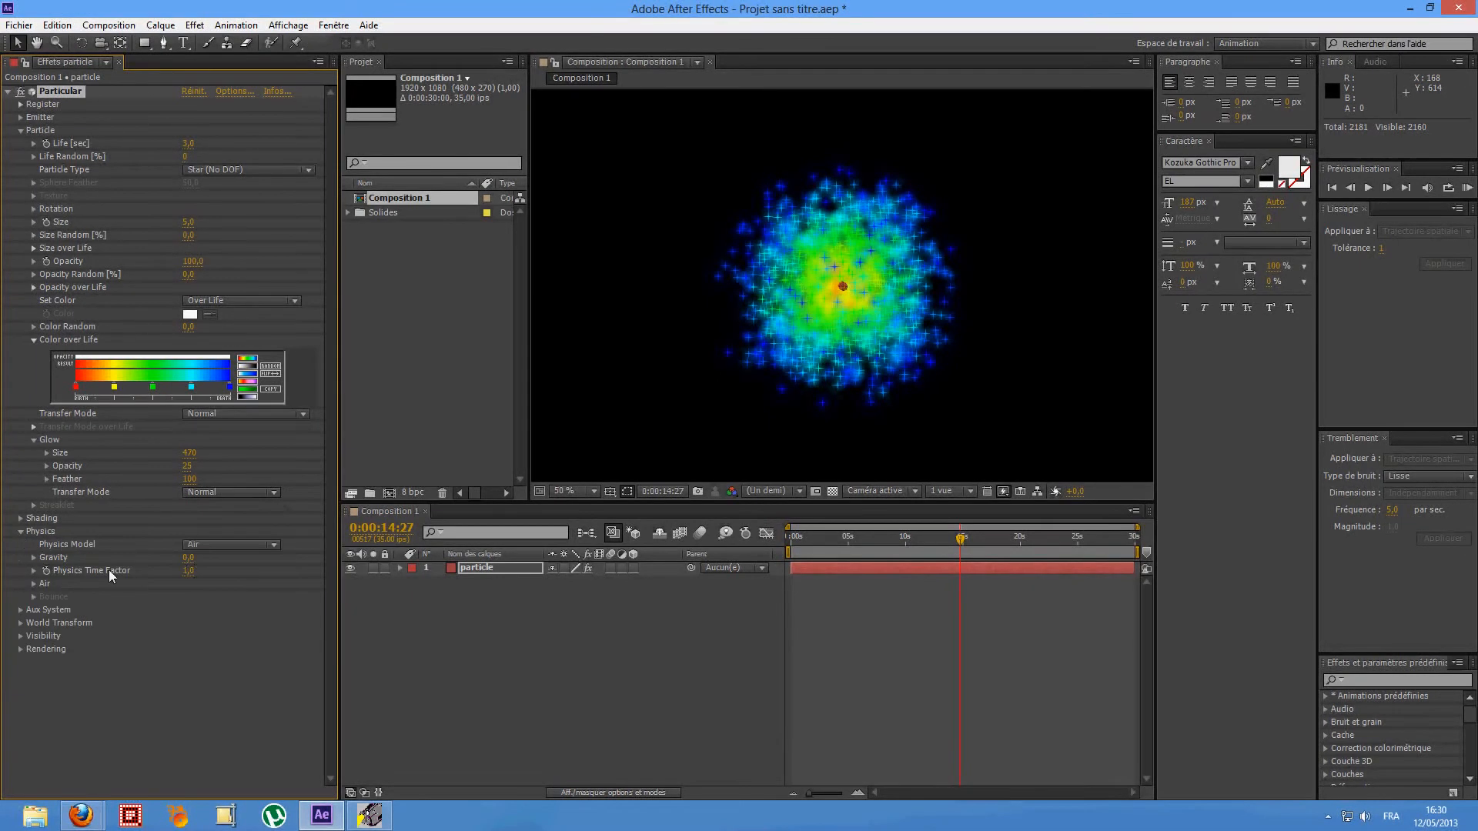
{"action": "left_click_drag", "start_coordinate": [190, 559], "coordinate": [193, 560]}
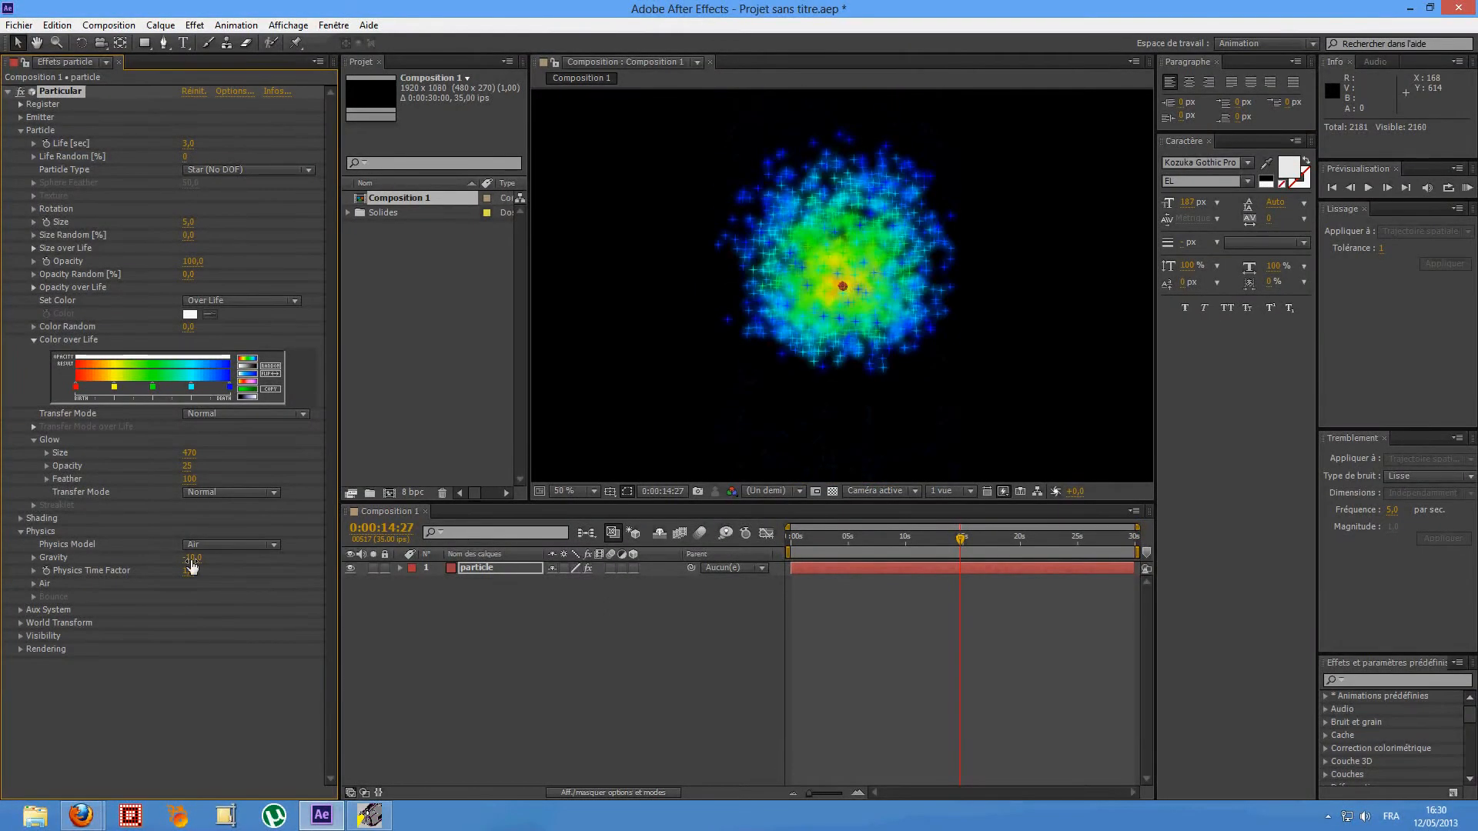
{"action": "key", "text": "ctrl+z"}
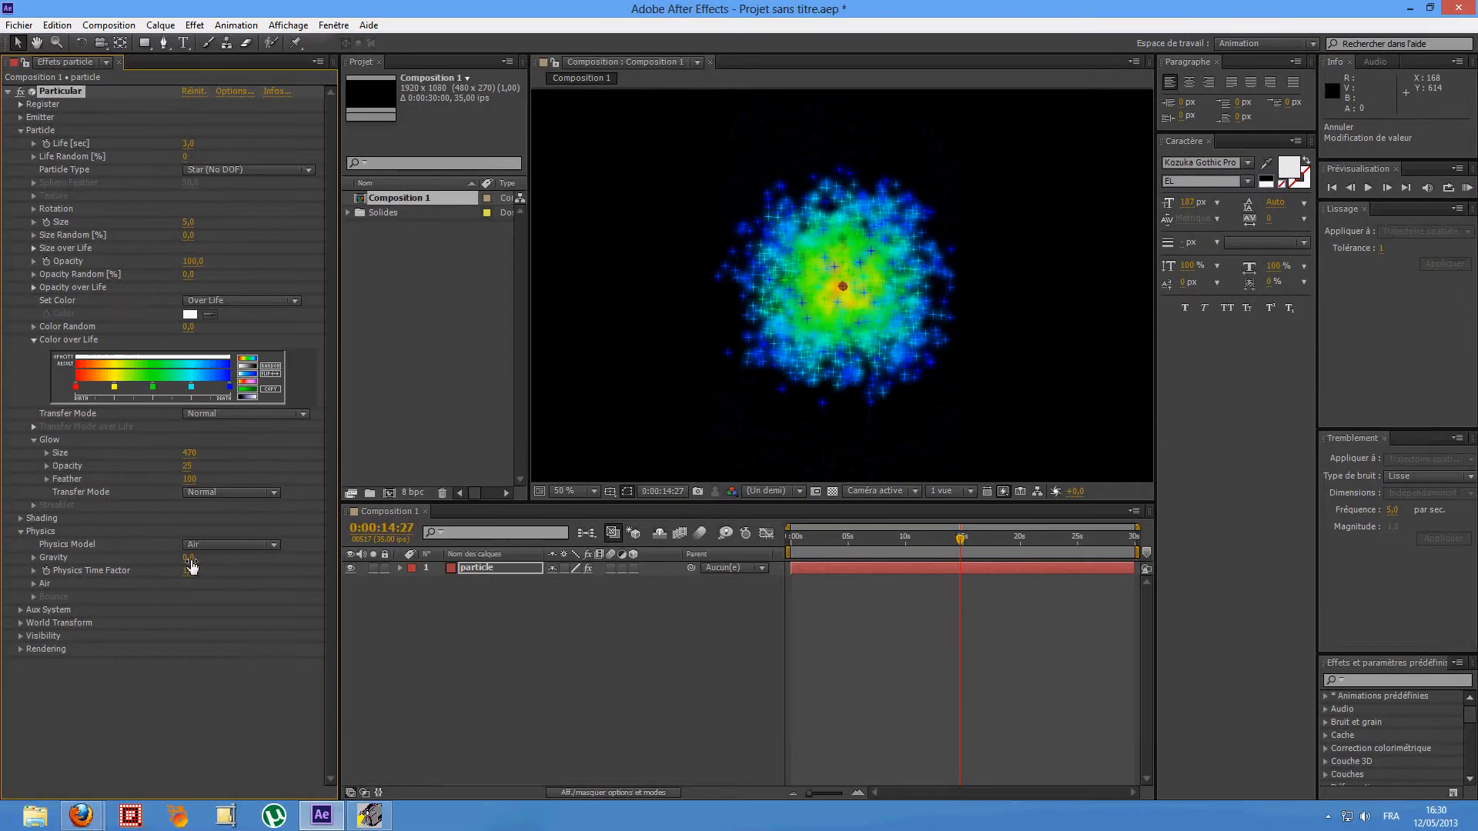
{"action": "left_click", "coordinate": [36, 440]}
{"action": "left_click", "coordinate": [20, 479]}
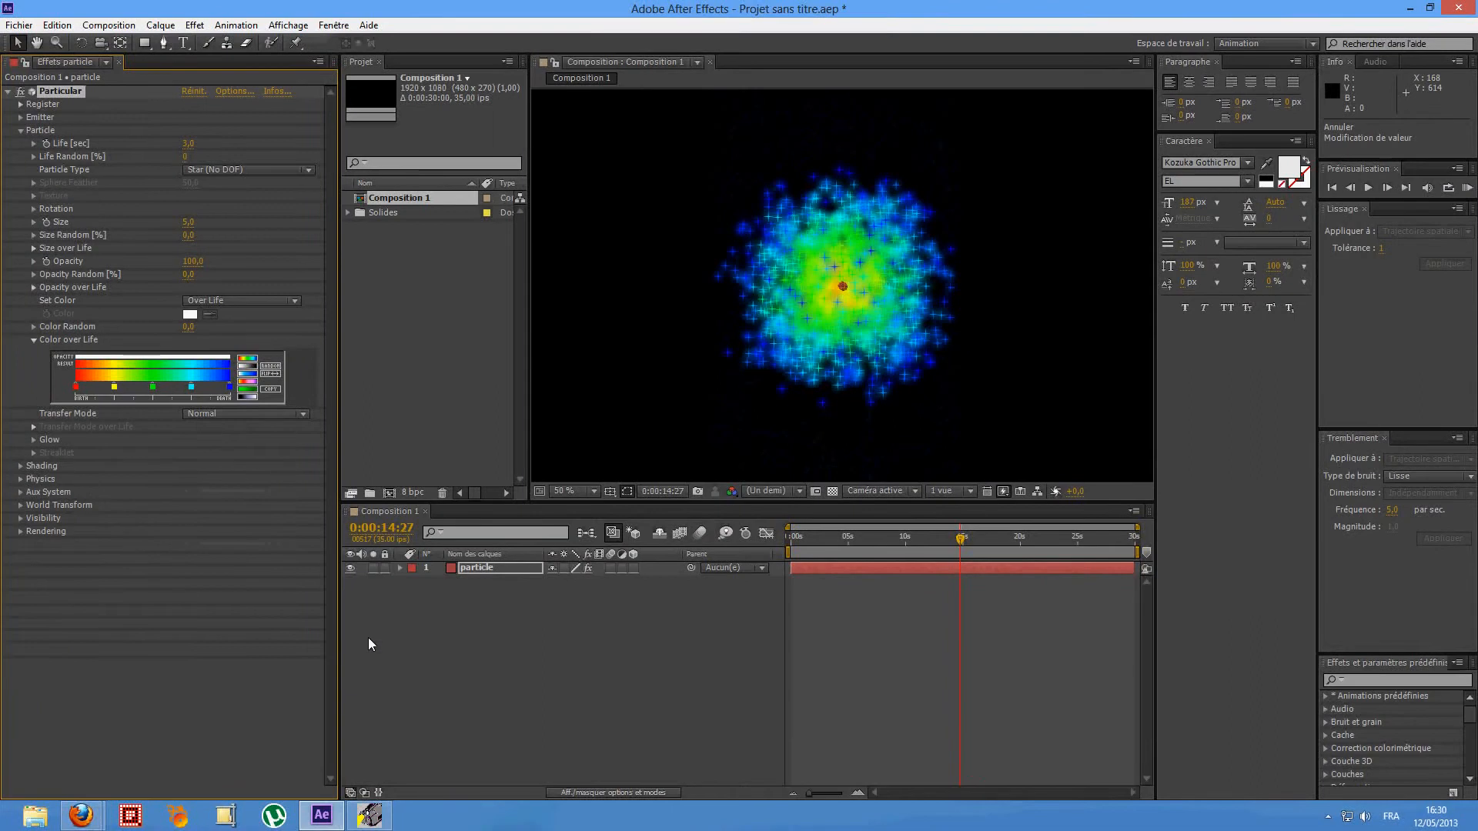
- Create a null object layer in Composition 1
{"action": "right_click", "coordinate": [430, 636]}
{"action": "mouse_move", "coordinate": [609, 473]}
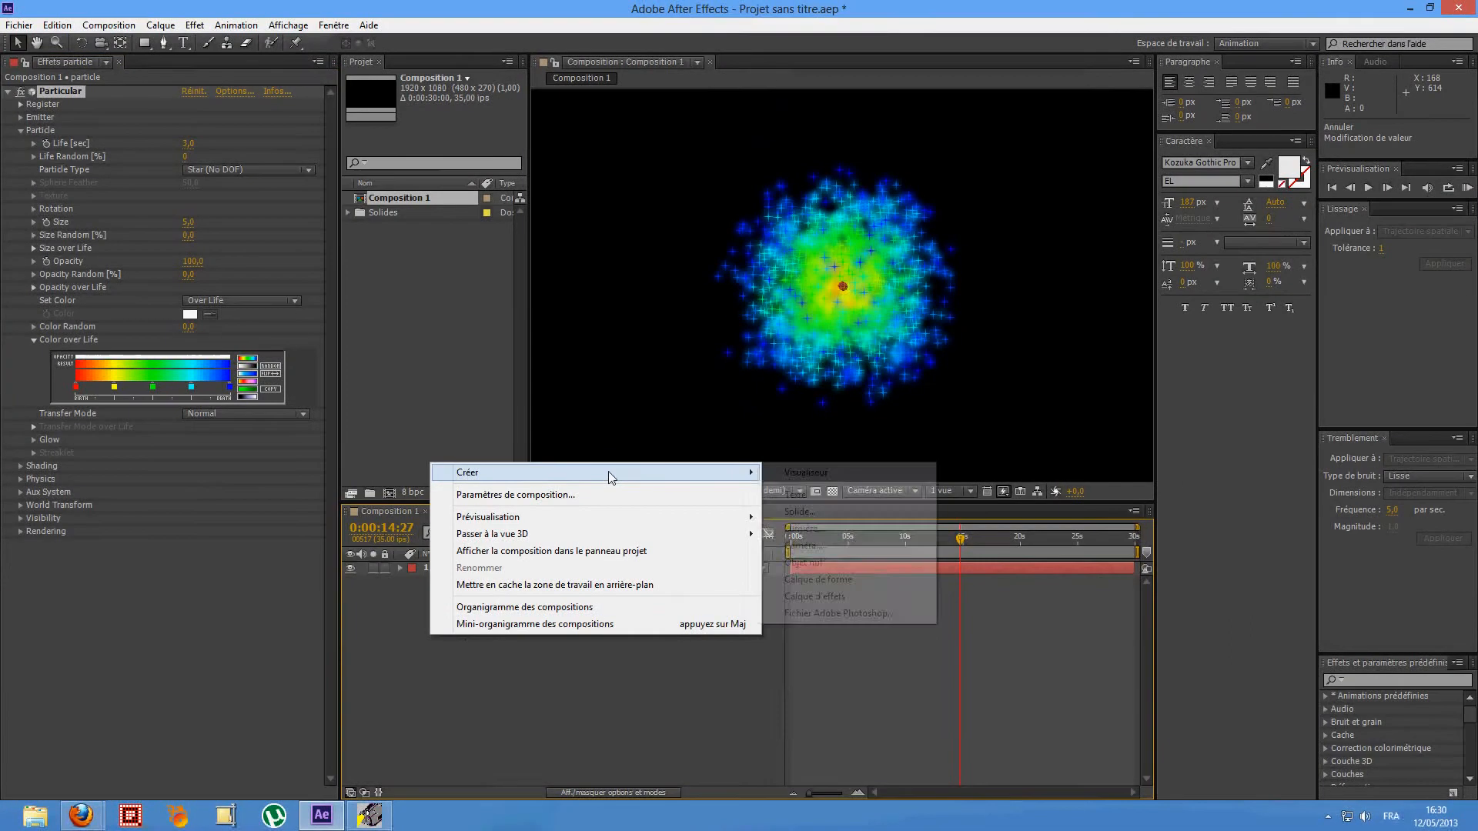
{"action": "left_click", "coordinate": [831, 562]}
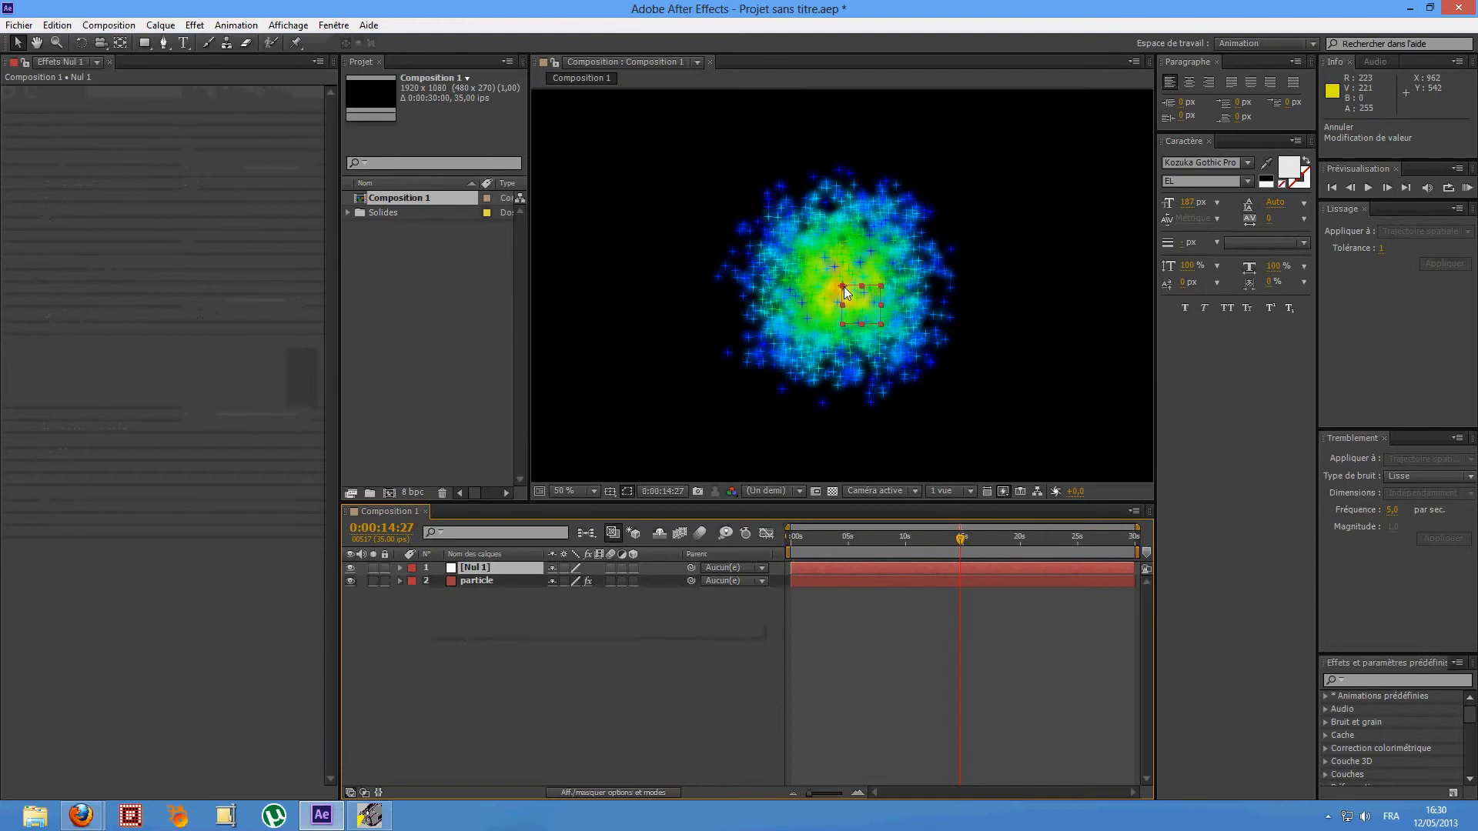
- Move the null to the upper-left corner of the frame and, as a 3D layer, push it back to about 182, 66, 212
{"action": "left_click_drag", "start_coordinate": [844, 288], "coordinate": [551, 130]}
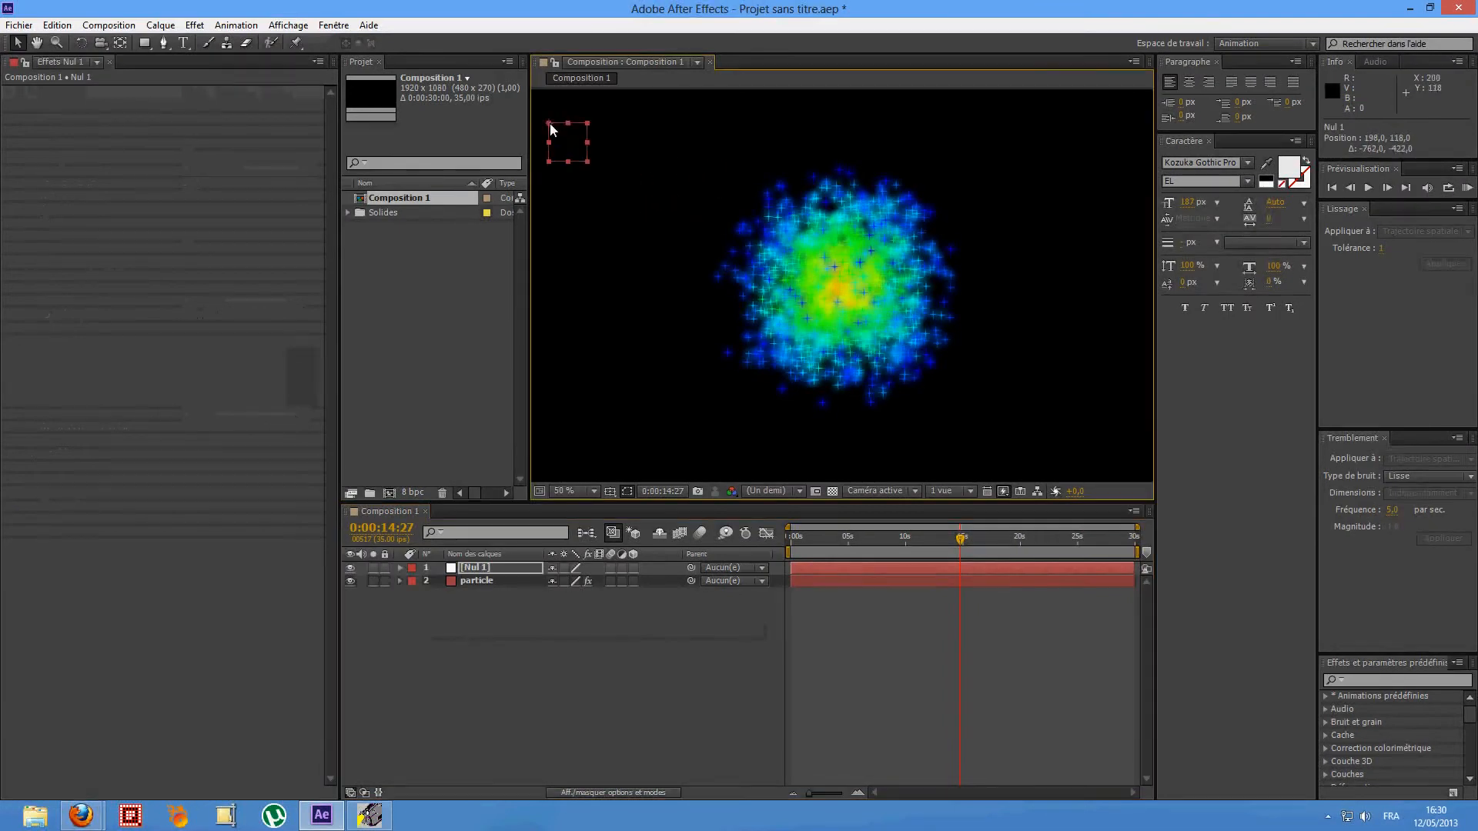
{"action": "scroll", "coordinate": [628, 197], "scroll_direction": "down", "scroll_amount": 2}
{"action": "scroll", "coordinate": [701, 225], "scroll_direction": "up", "scroll_amount": 2}
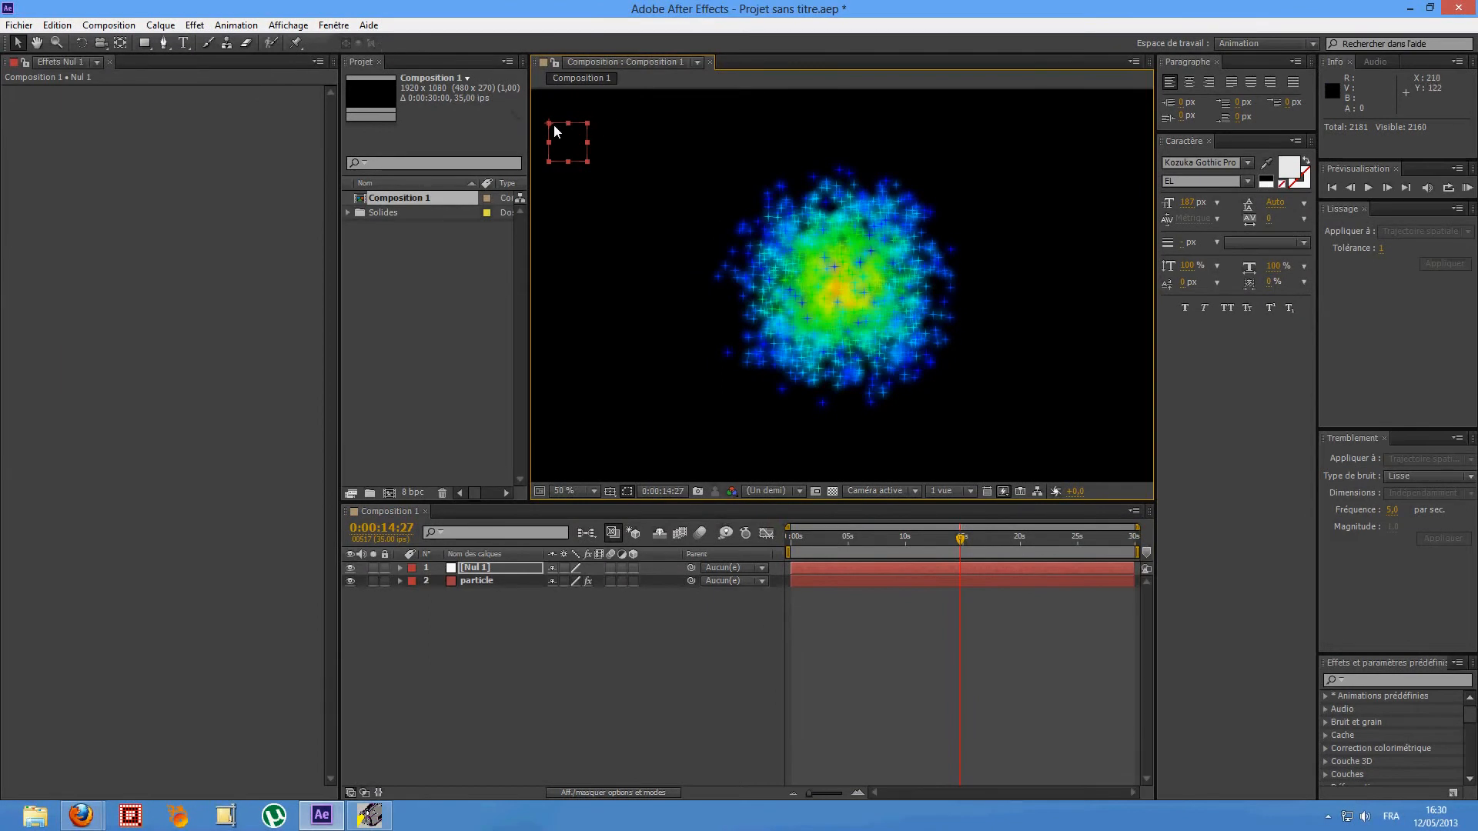
{"action": "left_click_drag", "start_coordinate": [549, 123], "coordinate": [543, 103]}
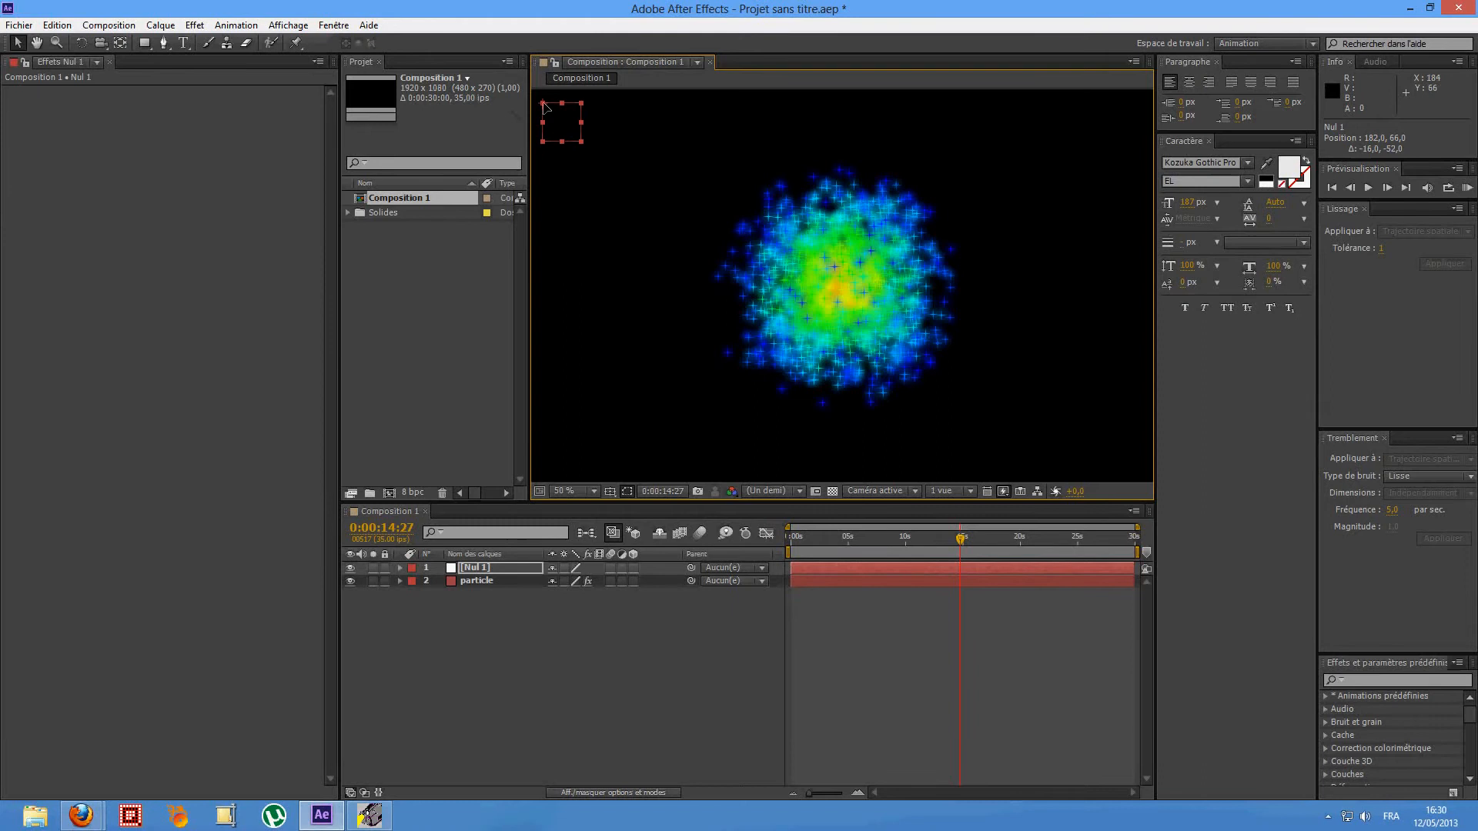
{"action": "left_click", "coordinate": [632, 569]}
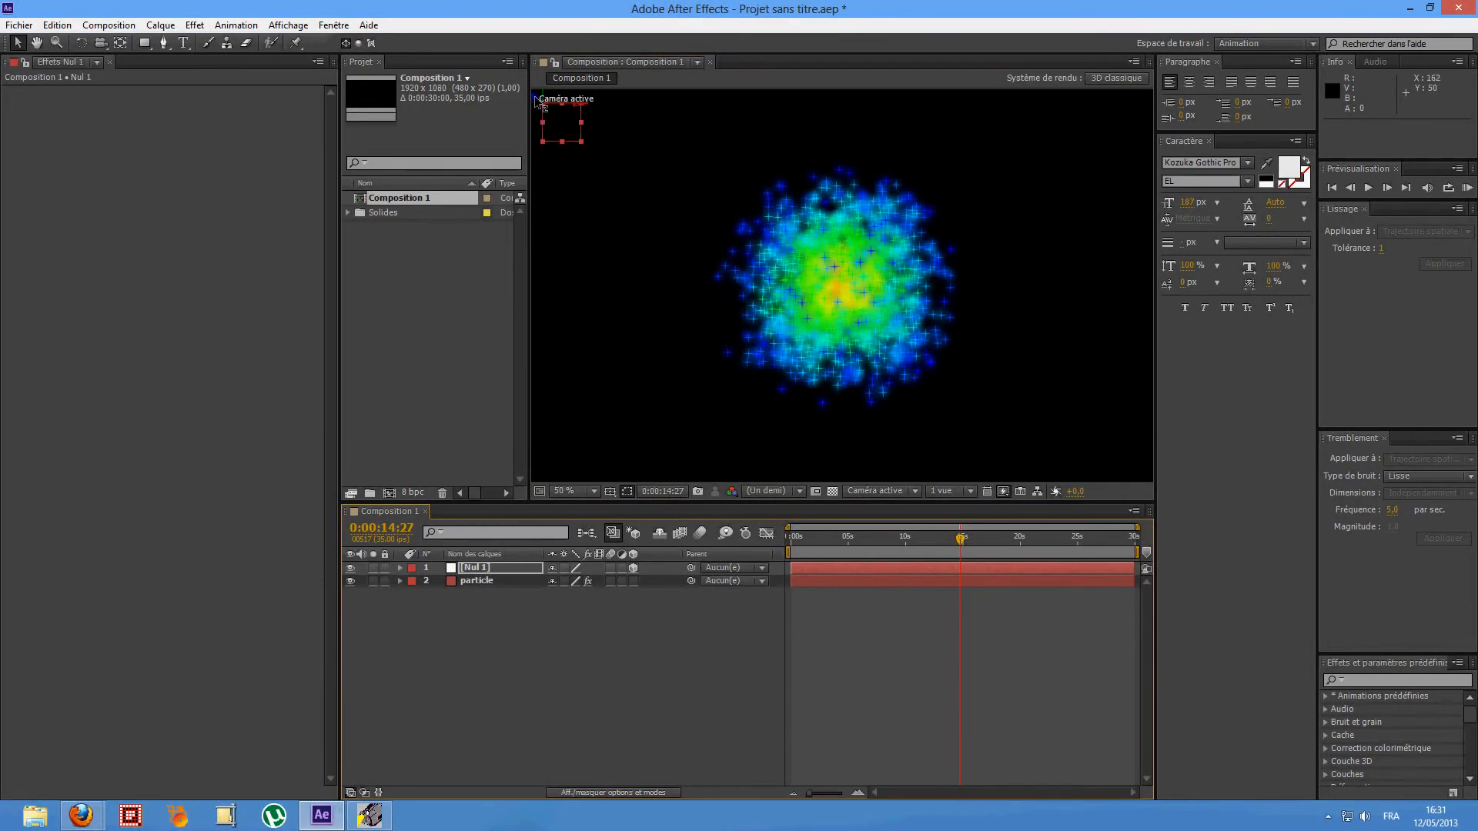
{"action": "left_click_drag", "start_coordinate": [541, 106], "coordinate": [560, 72]}
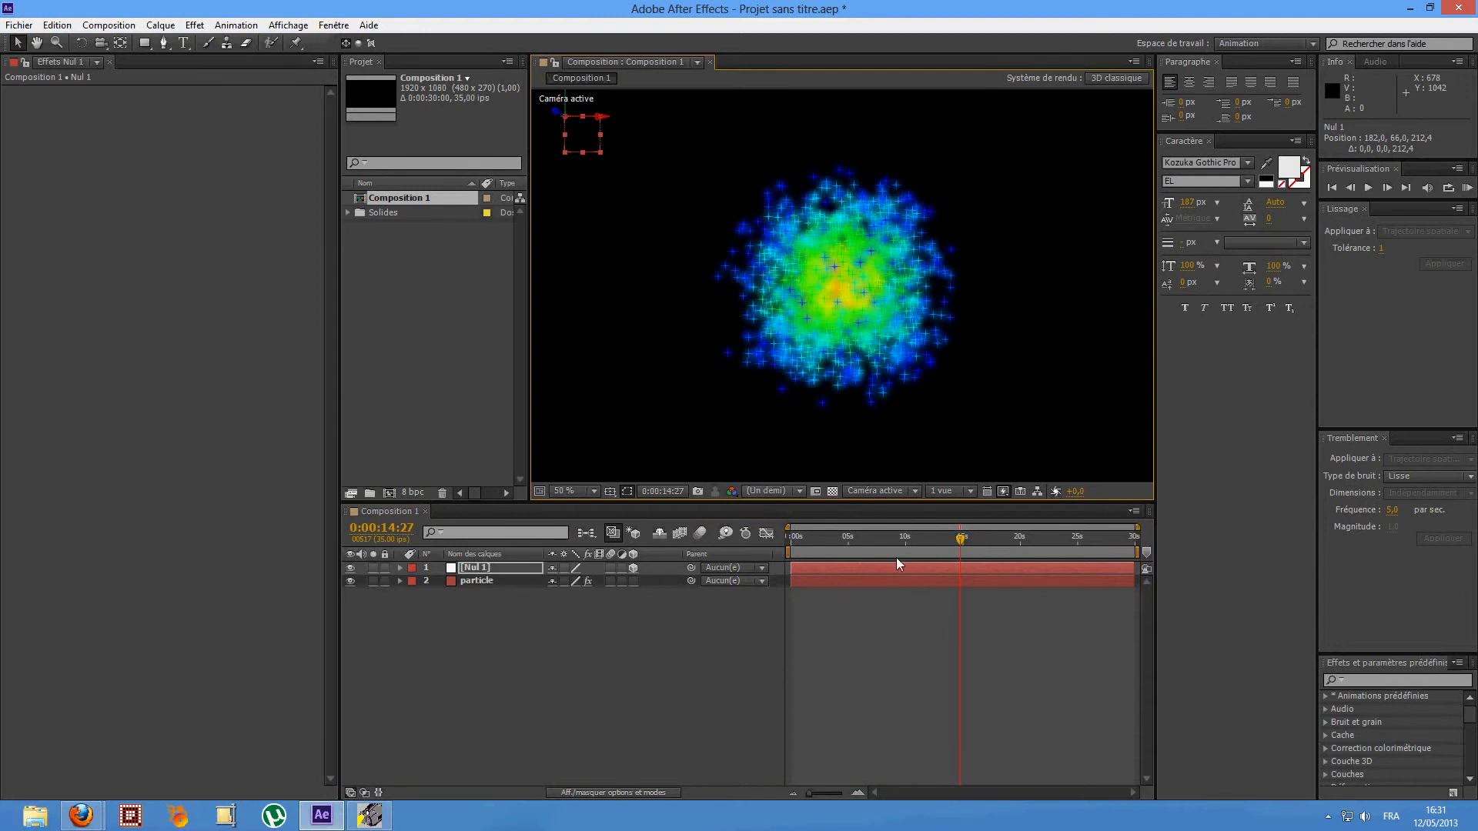
- Set the null's first Position keyframe at 0:00:00:00
{"action": "left_click_drag", "start_coordinate": [966, 546], "coordinate": [718, 552]}
{"action": "left_click", "coordinate": [482, 570]}
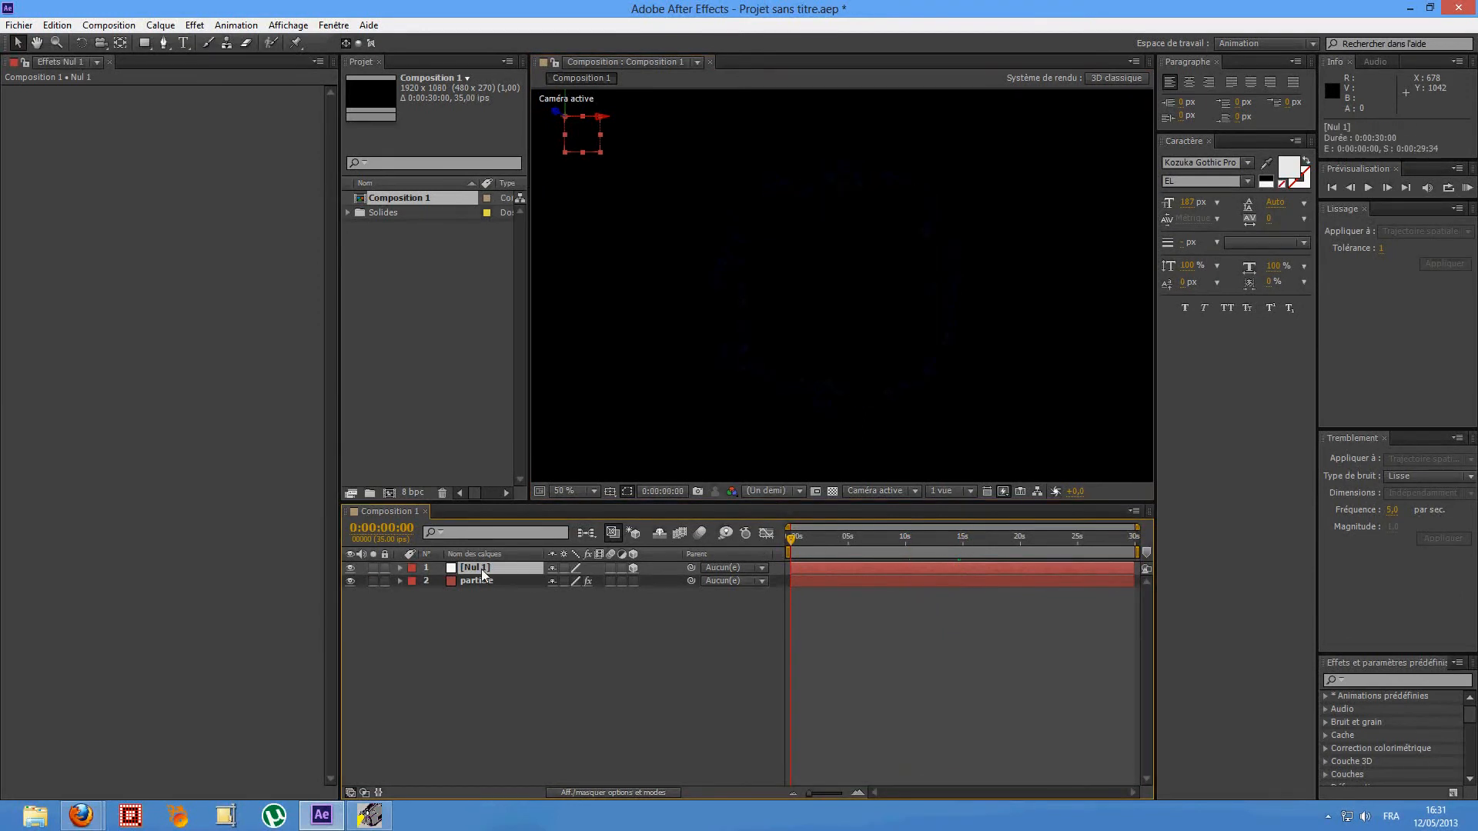
{"action": "key", "text": "p"}
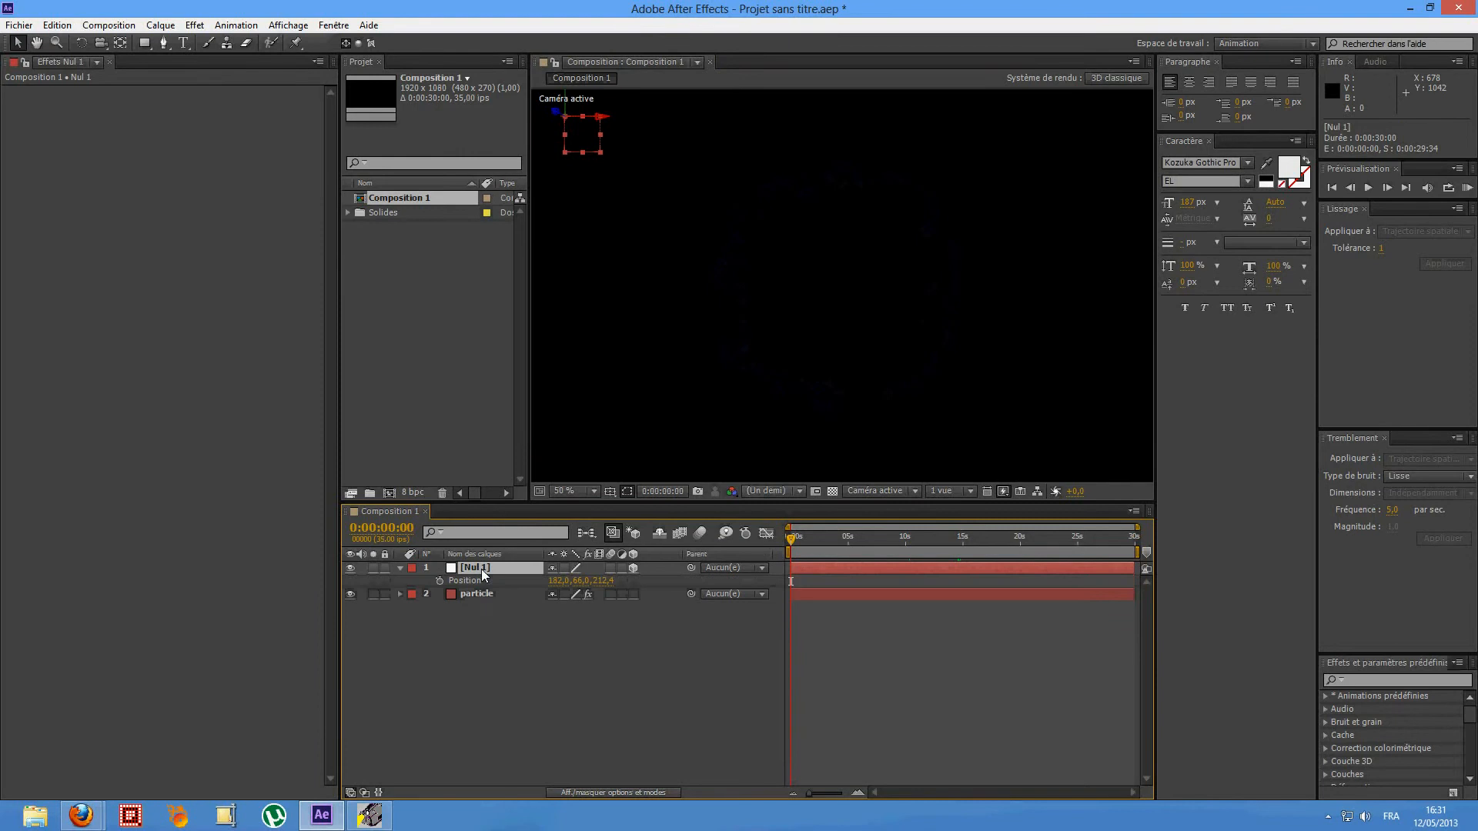
{"action": "left_click", "coordinate": [440, 579]}
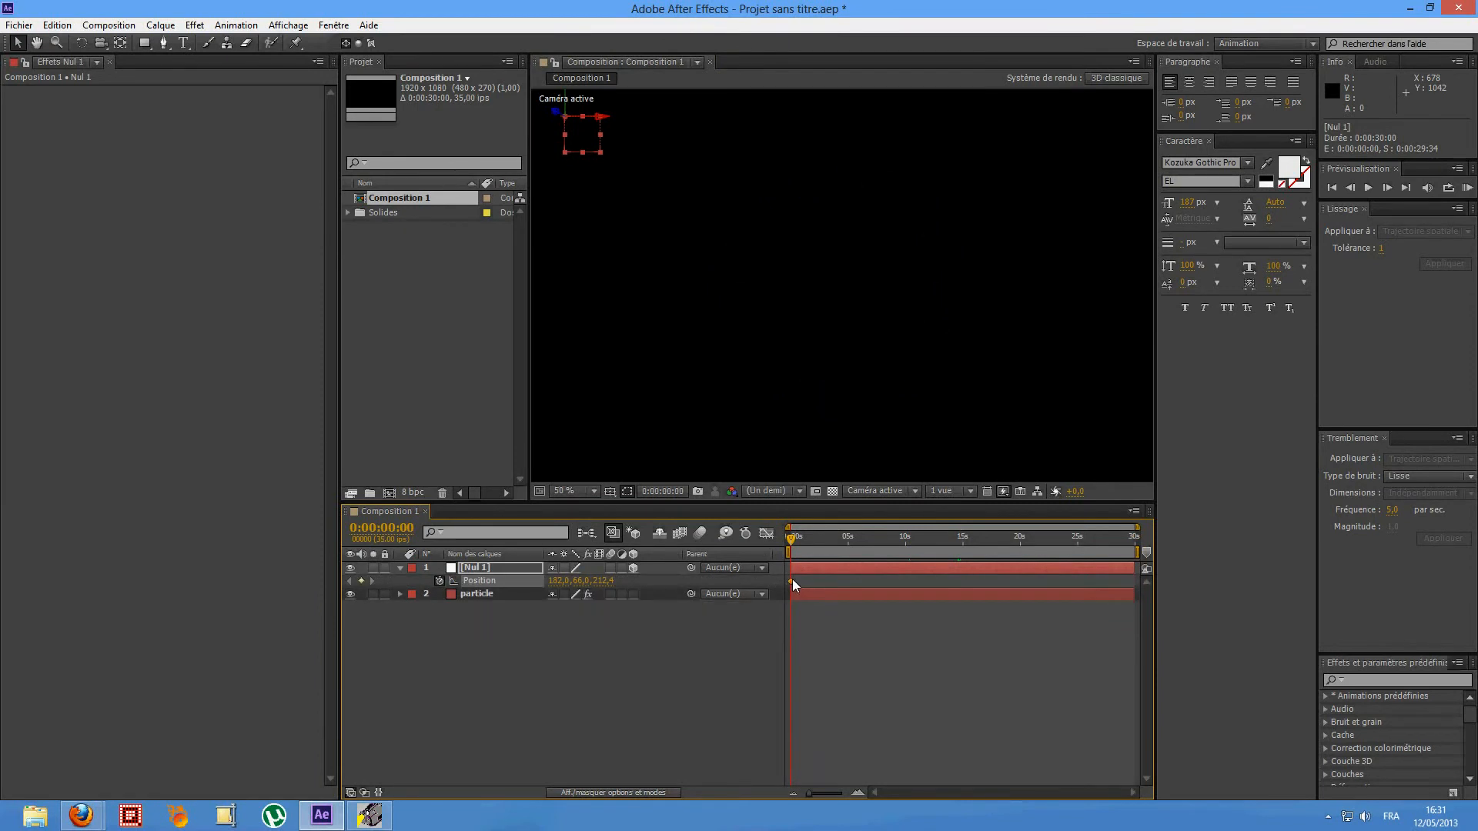
- Keyframe the null's Position at about 1004, 200, 212 at 0:00:04:17 and about 1660, 108, 212 at 0:00:06:32
{"action": "left_click_drag", "start_coordinate": [792, 542], "coordinate": [838, 542]}
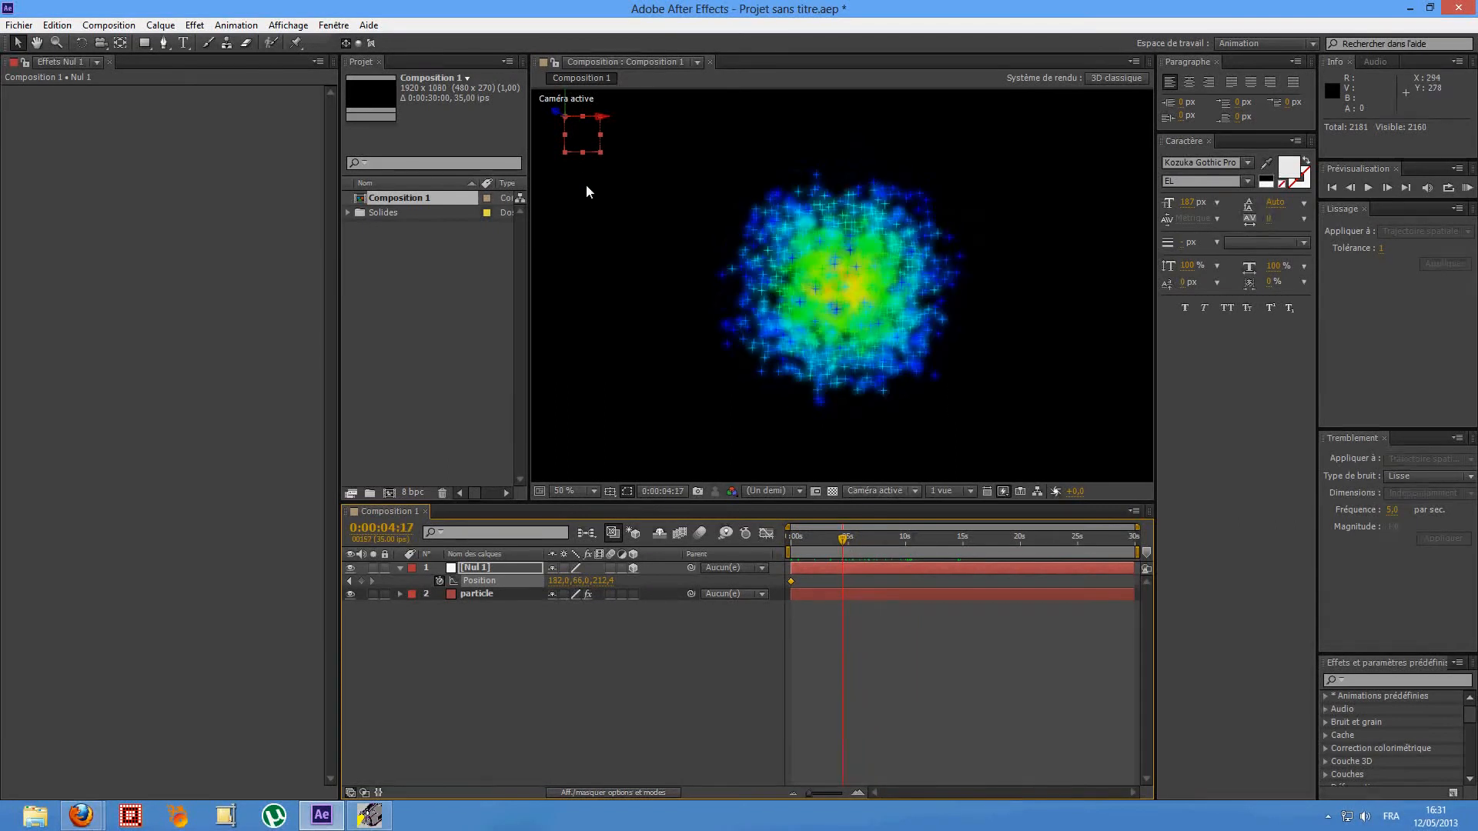
{"action": "left_click_drag", "start_coordinate": [575, 128], "coordinate": [935, 149]}
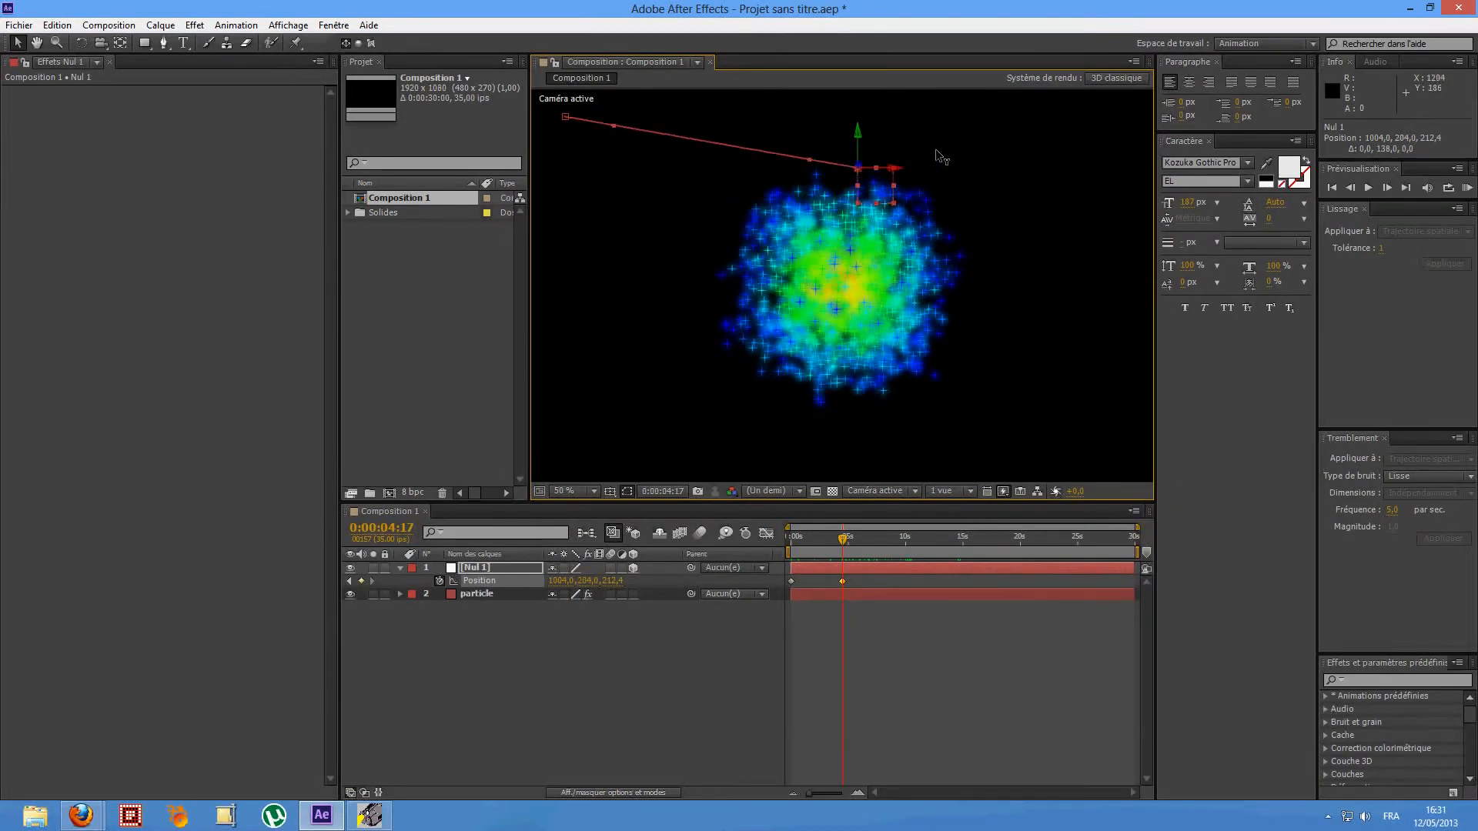
{"action": "left_click", "coordinate": [868, 529]}
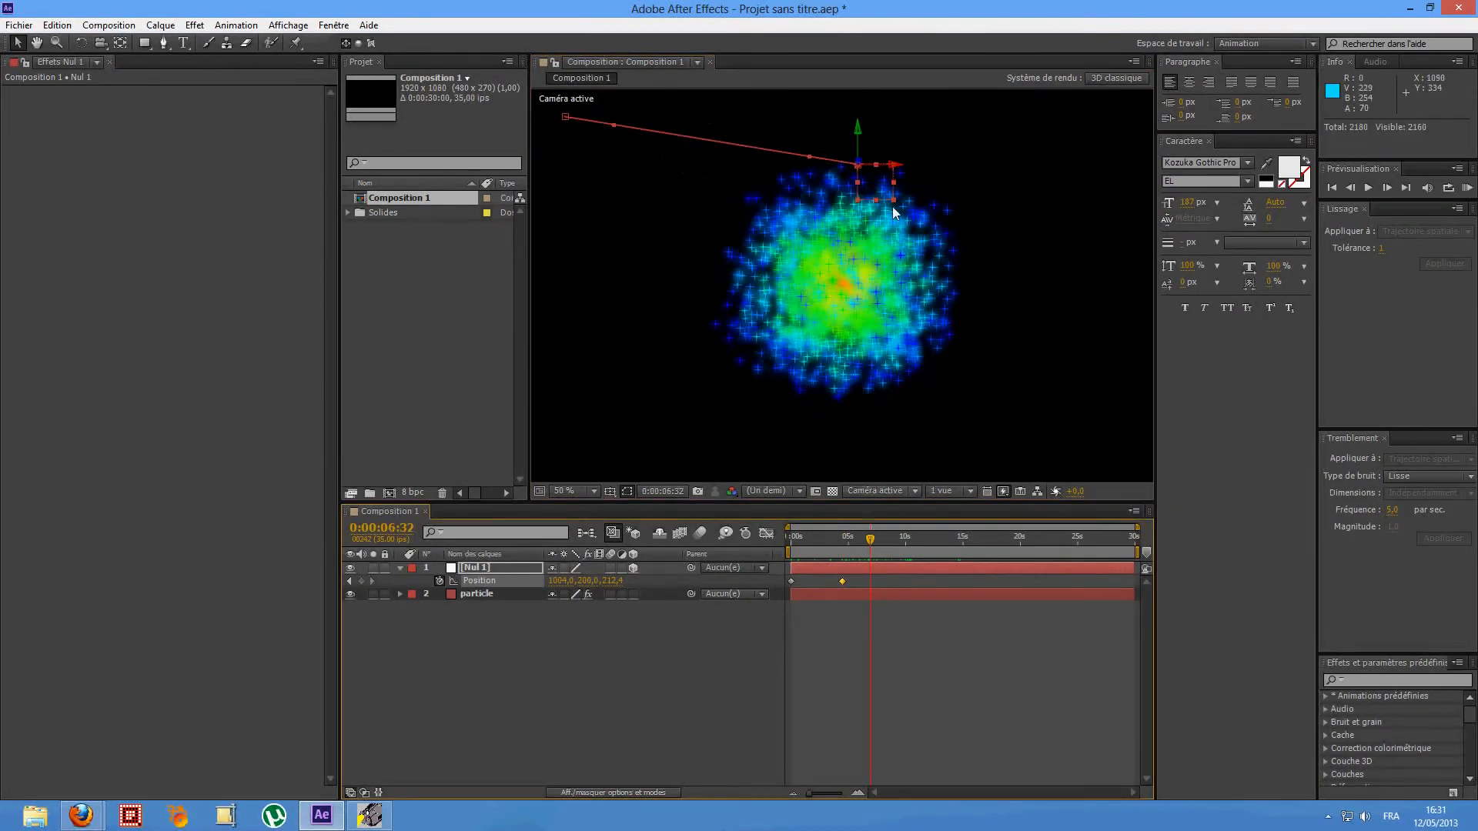
{"action": "left_click_drag", "start_coordinate": [886, 165], "coordinate": [1095, 95]}
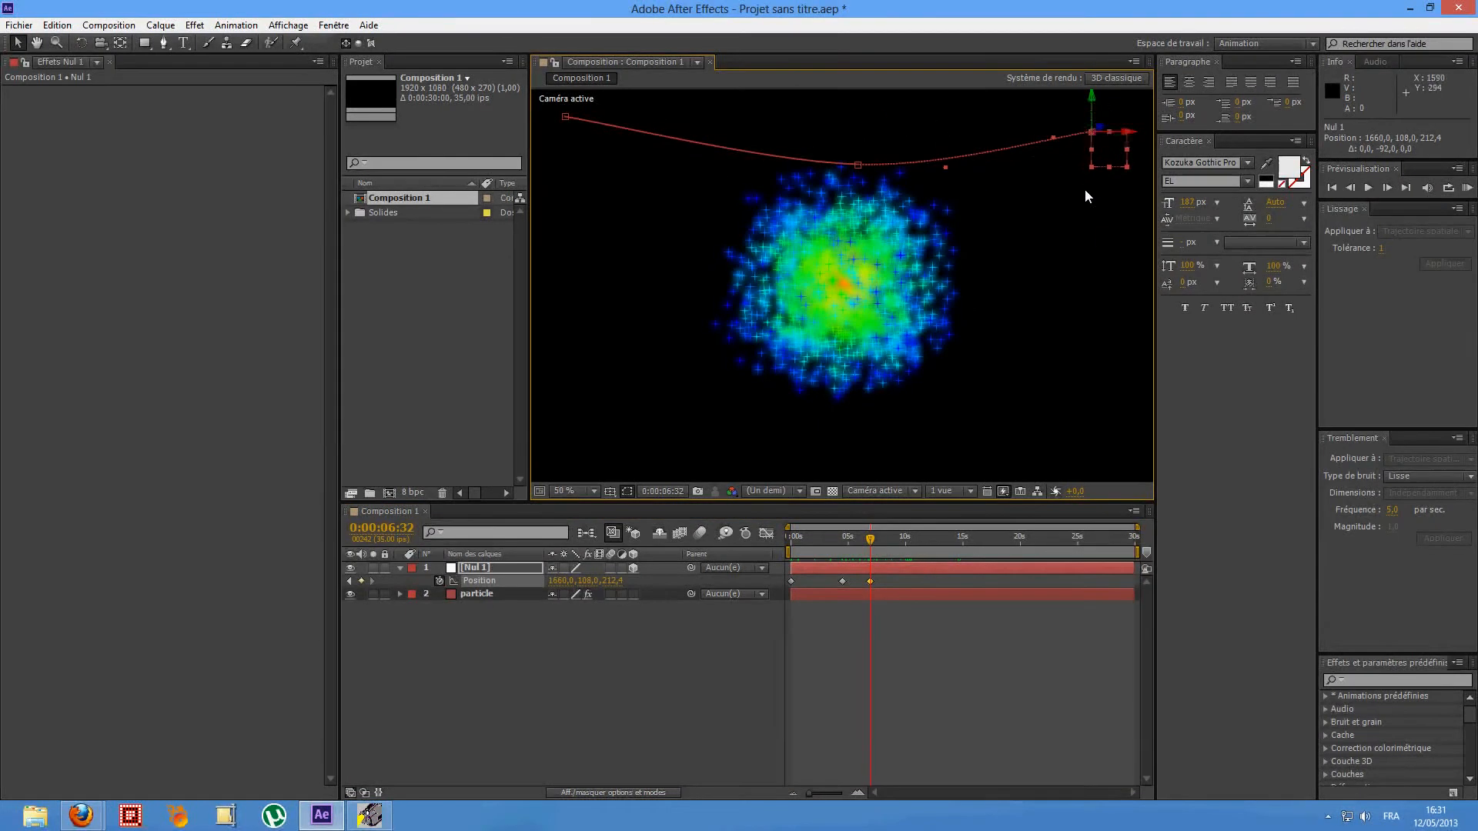
- At 0:00:09:16, keyframe the null farther back and lower, at about 1896, 428, 1374
{"action": "scroll", "coordinate": [1081, 194], "scroll_direction": "down", "scroll_amount": 1}
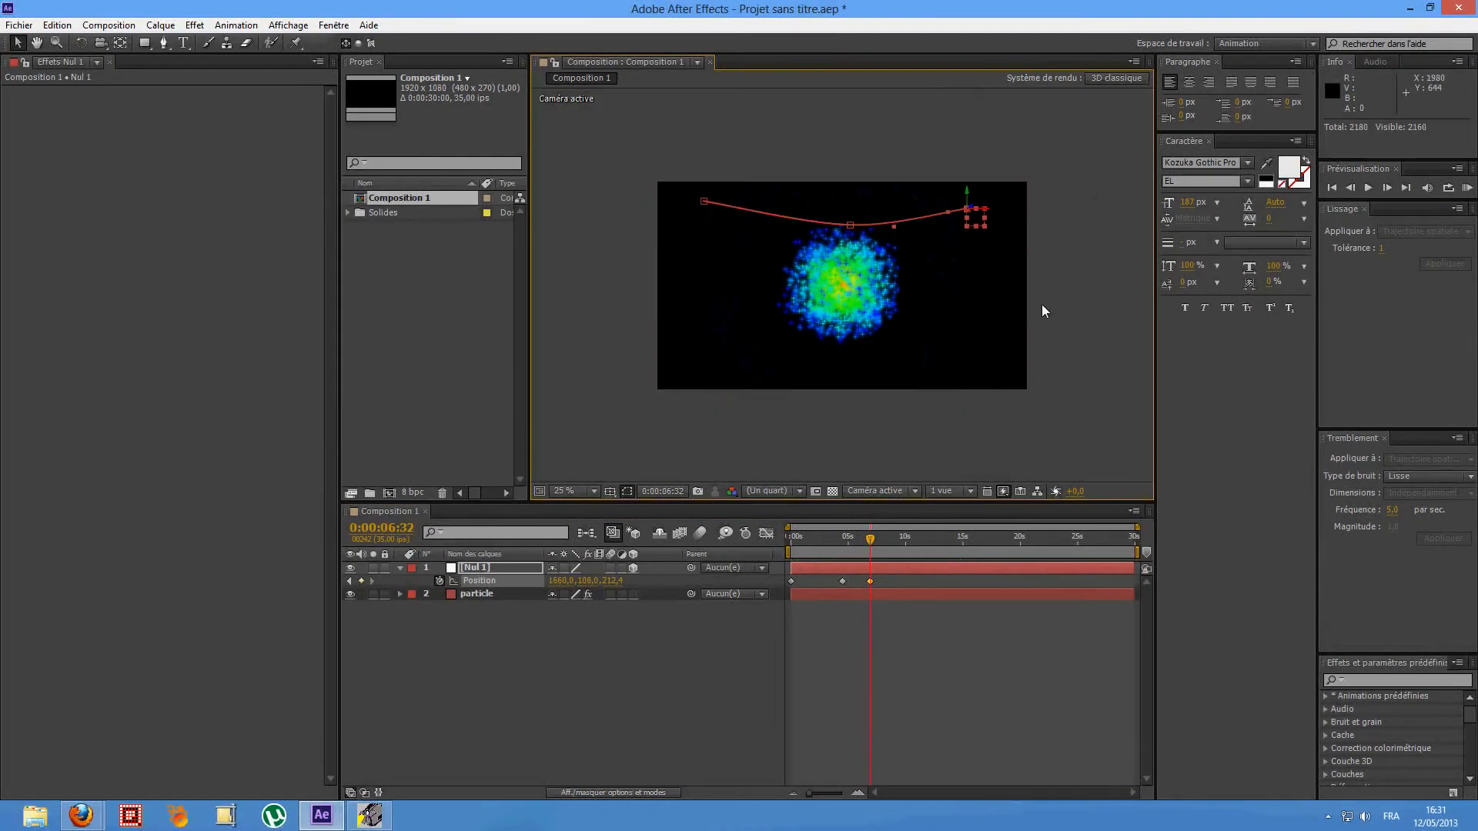
{"action": "left_click", "coordinate": [900, 533]}
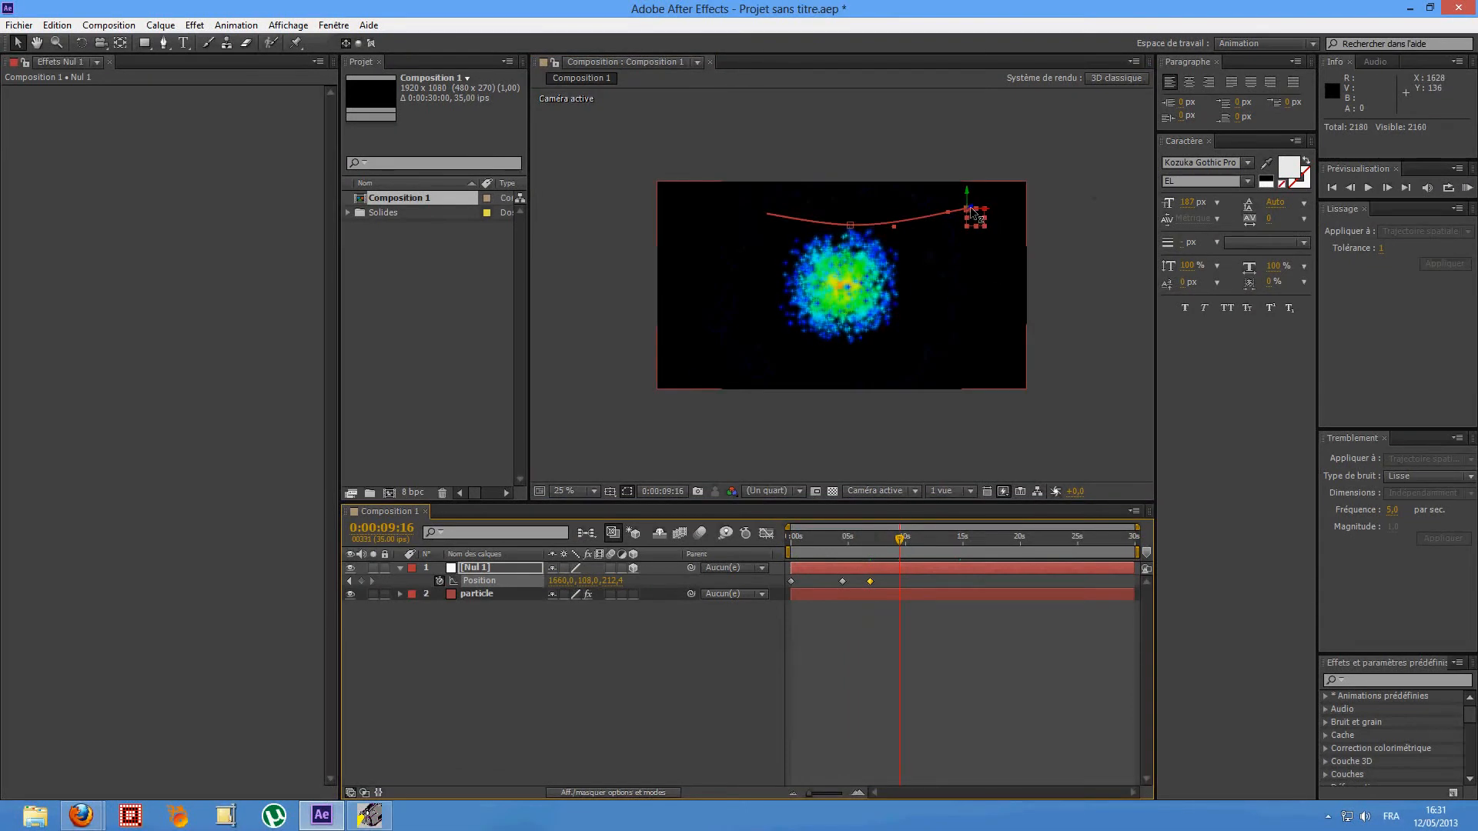
{"action": "left_click_drag", "start_coordinate": [972, 213], "coordinate": [976, 255]}
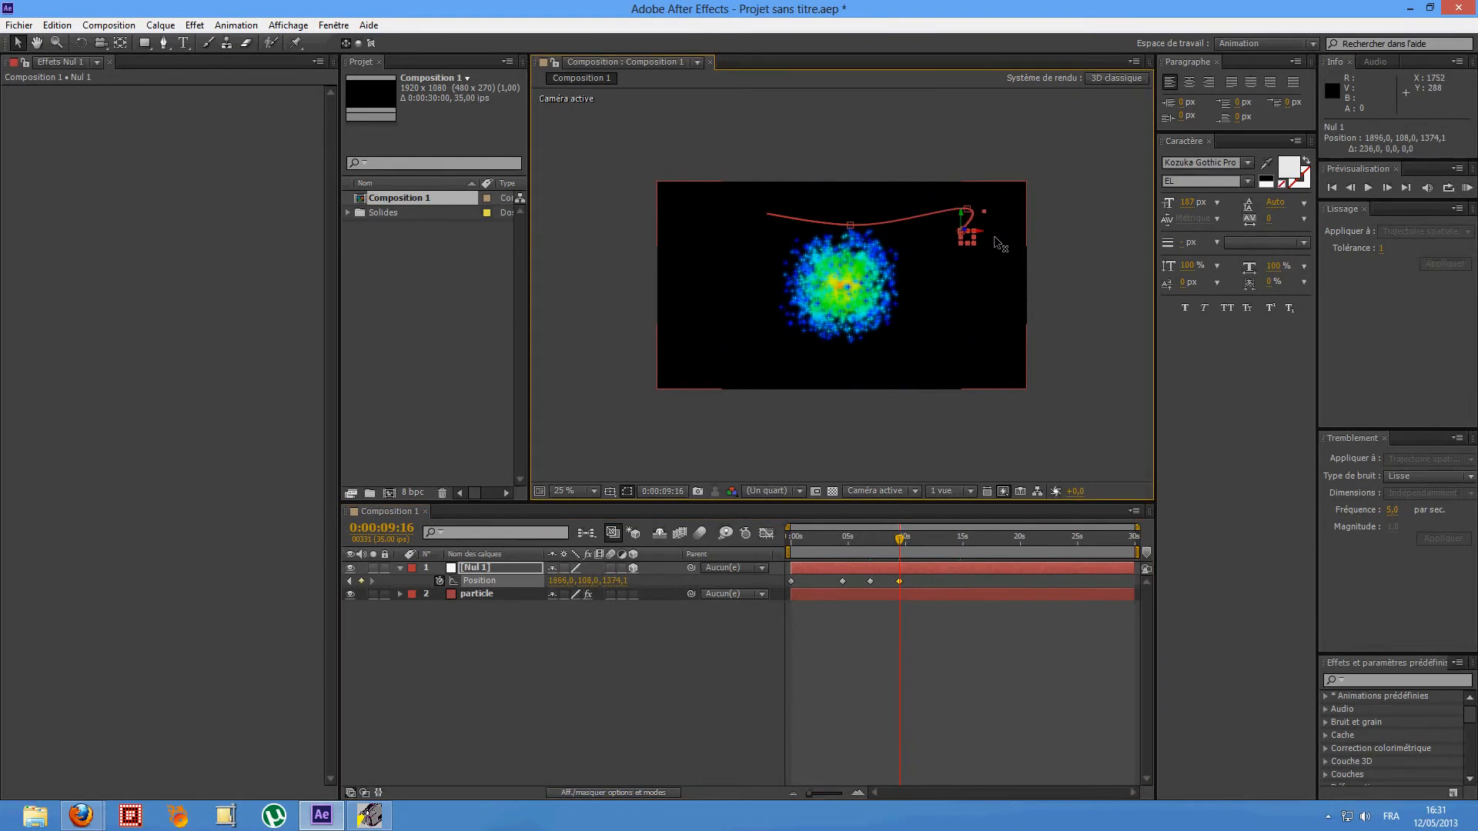
{"action": "left_click_drag", "start_coordinate": [964, 217], "coordinate": [965, 262]}
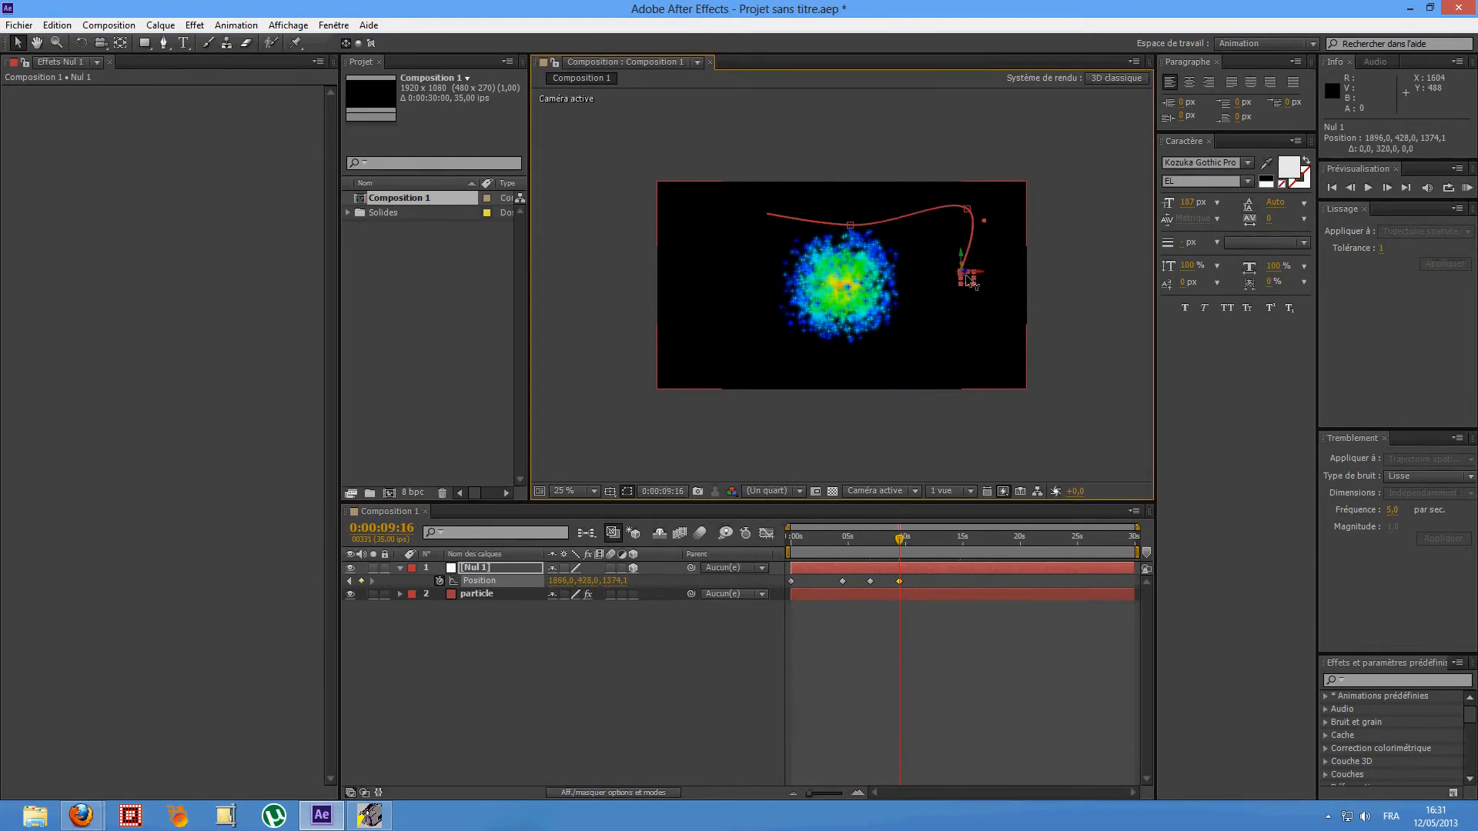
- At 0:00:12:26, keyframe the null closer to the camera, at about 1332, 548, -1146
{"action": "left_click_drag", "start_coordinate": [895, 553], "coordinate": [937, 553]}
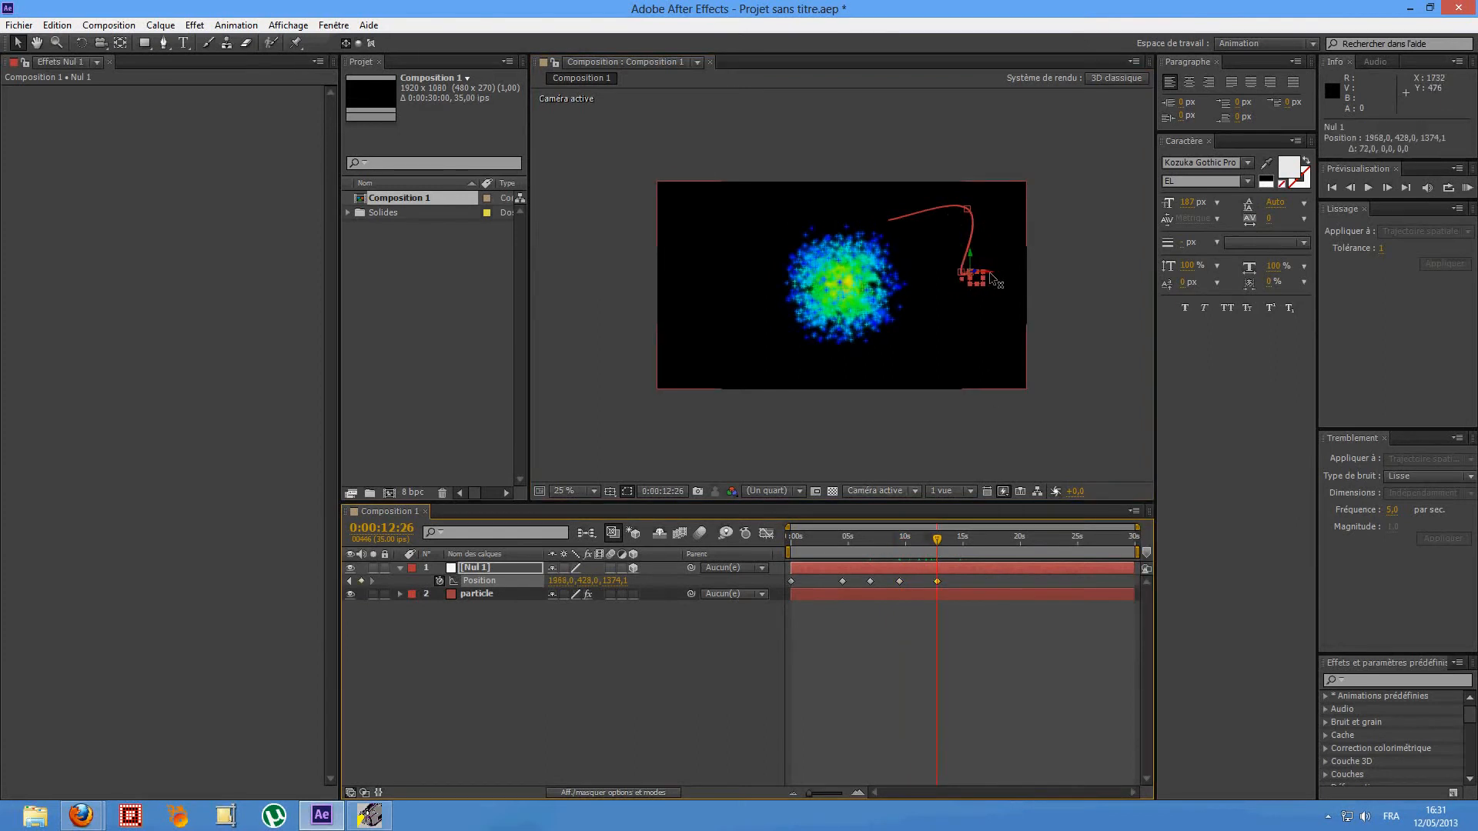
{"action": "left_click_drag", "start_coordinate": [990, 271], "coordinate": [1028, 284]}
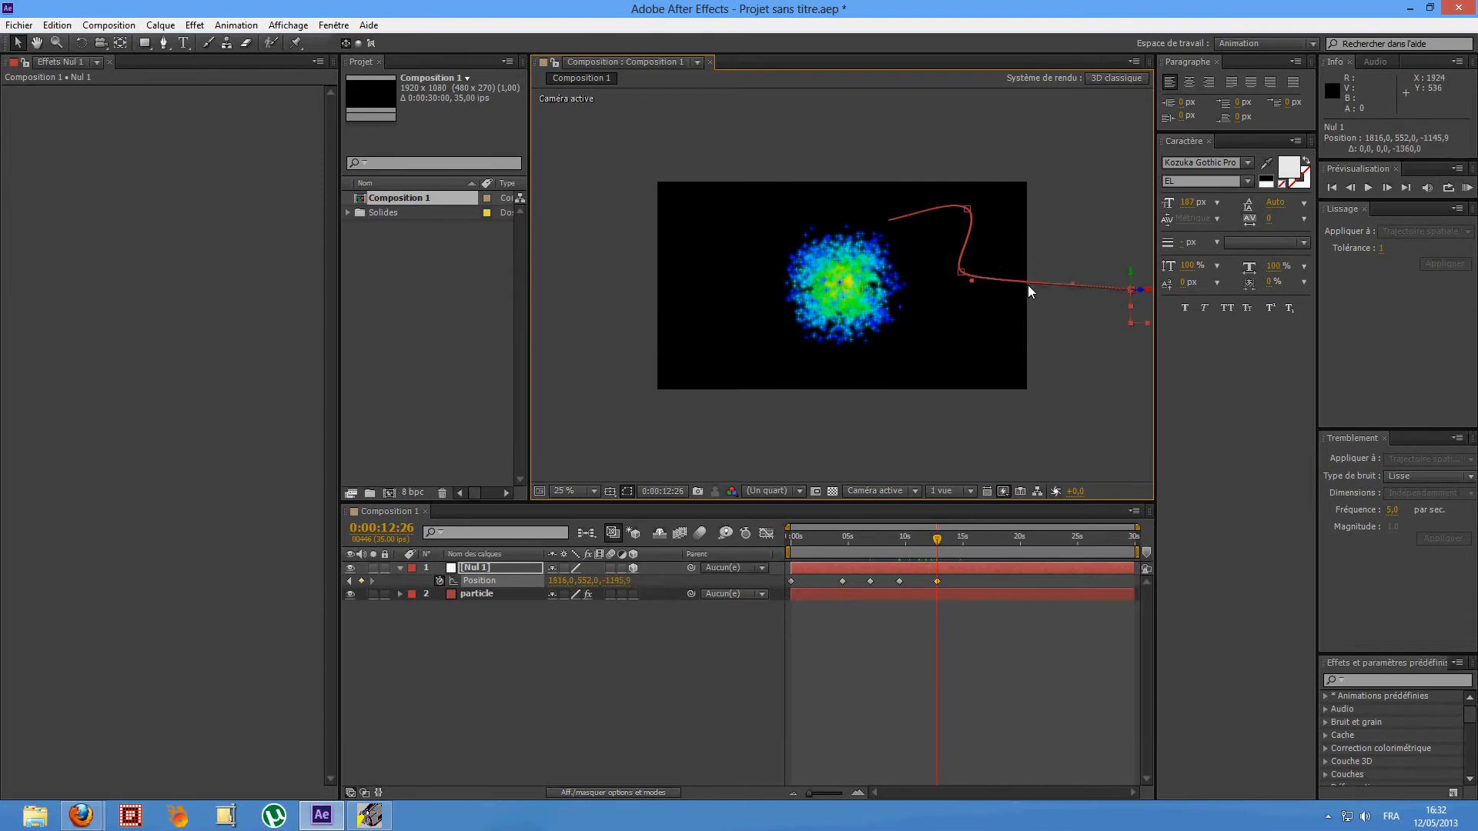
{"action": "scroll", "coordinate": [1055, 317], "scroll_direction": "down", "scroll_amount": 1}
{"action": "scroll", "coordinate": [1052, 318], "scroll_direction": "up", "scroll_amount": 1}
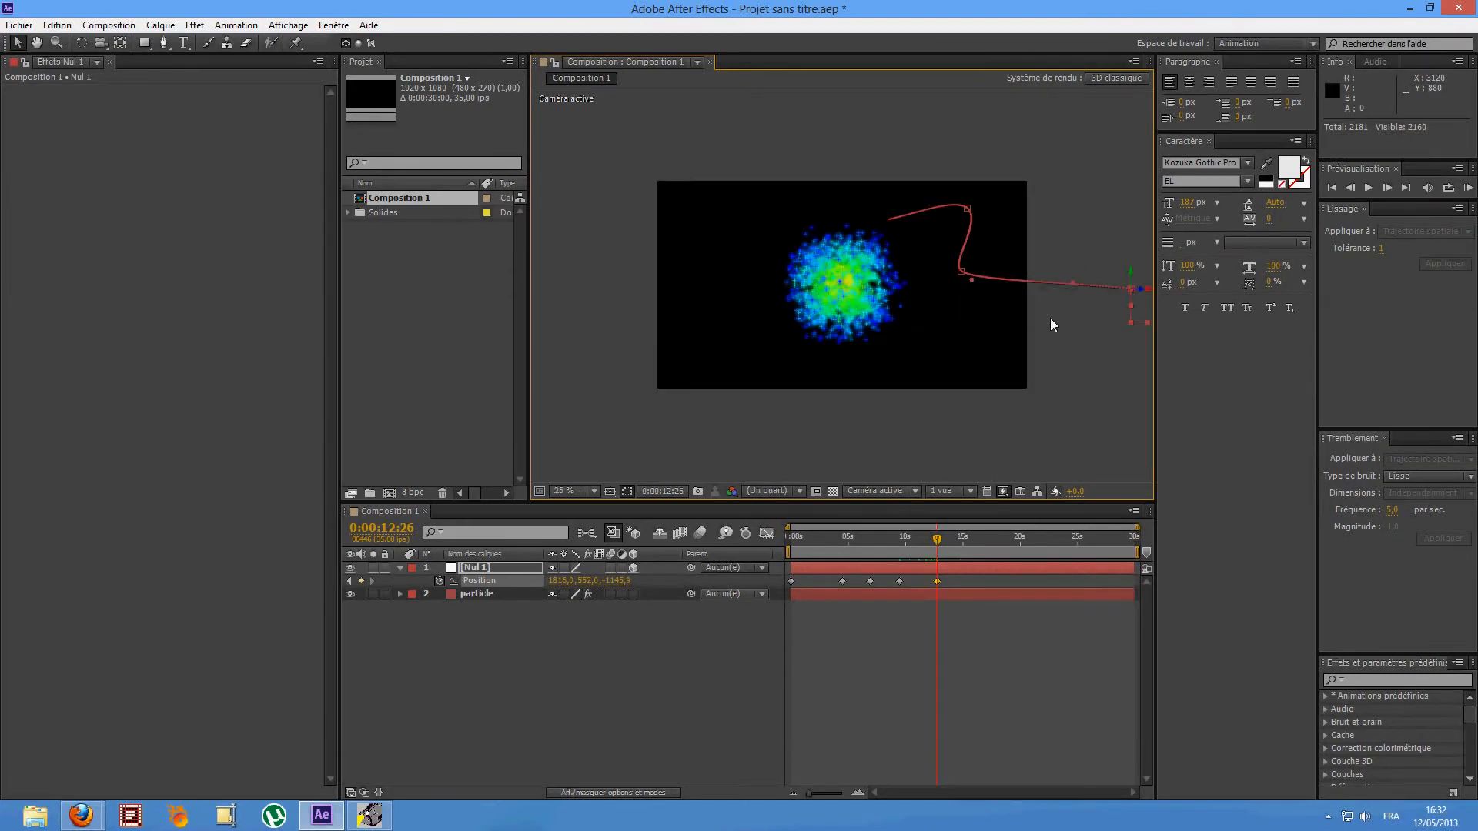
{"action": "left_click_drag", "start_coordinate": [1044, 326], "coordinate": [907, 370]}
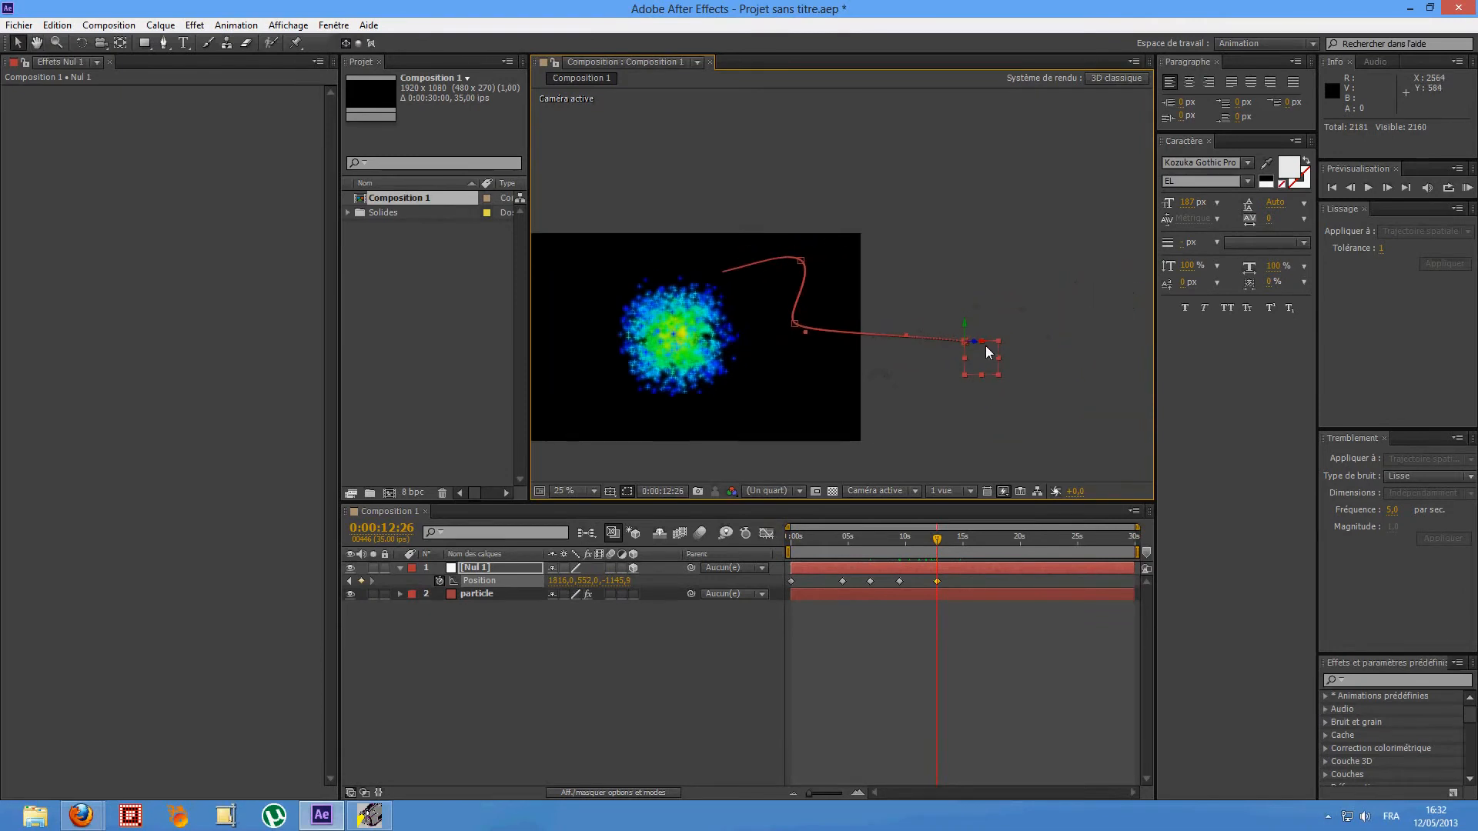
{"action": "left_click_drag", "start_coordinate": [981, 339], "coordinate": [834, 340]}
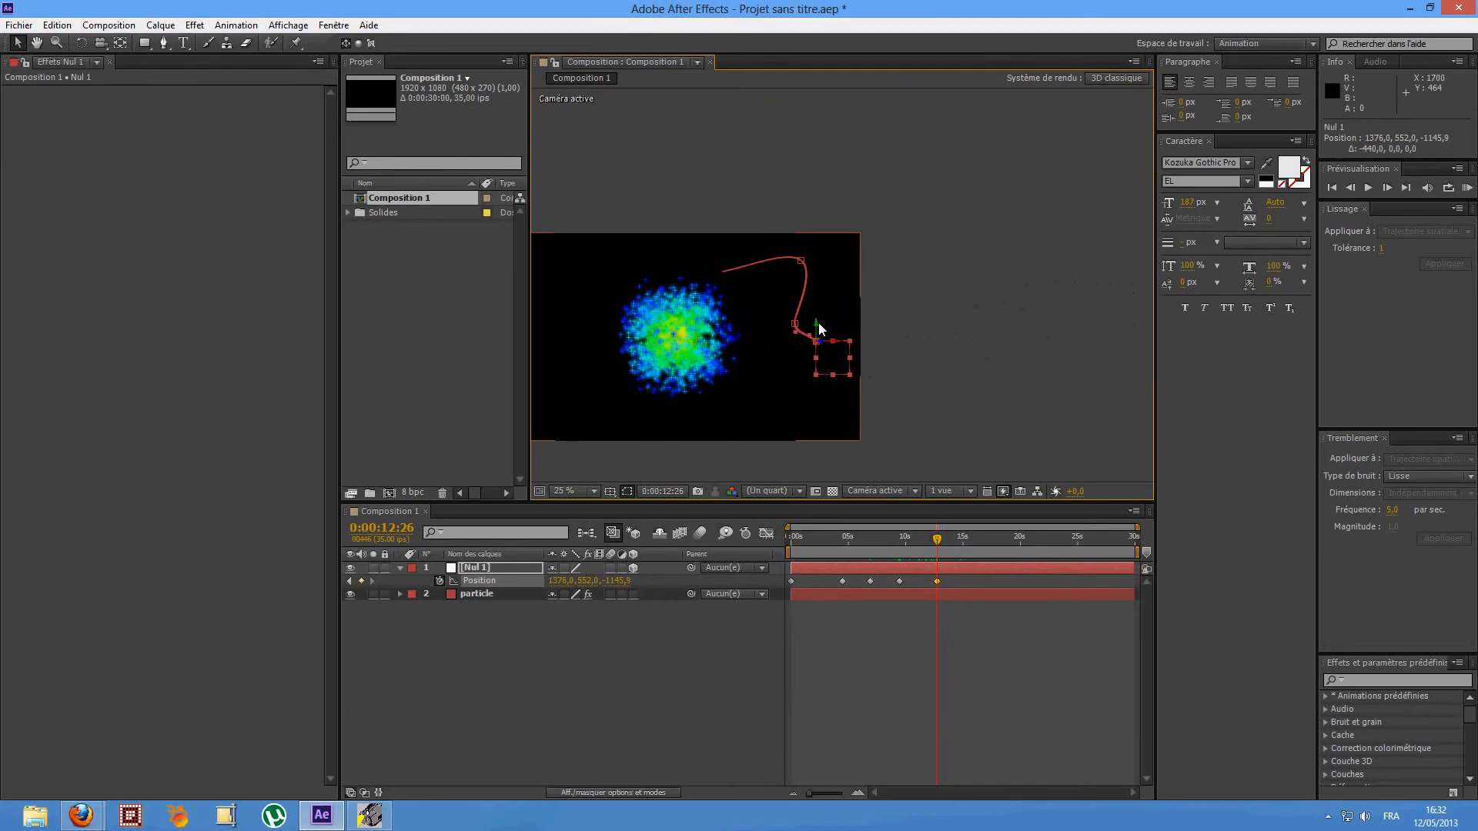
{"action": "mouse_move", "coordinate": [816, 321]}
{"action": "left_mouse_down"}
{"action": "mouse_move", "coordinate": [813, 306]}
{"action": "mouse_move", "coordinate": [827, 340]}
{"action": "left_mouse_up"}
- Keyframe the null at about 1092, 716, -1538 at 0:00:15:34 and near the lower left of the frame at 0:00:22:08
{"action": "left_click_drag", "start_coordinate": [937, 545], "coordinate": [973, 545]}
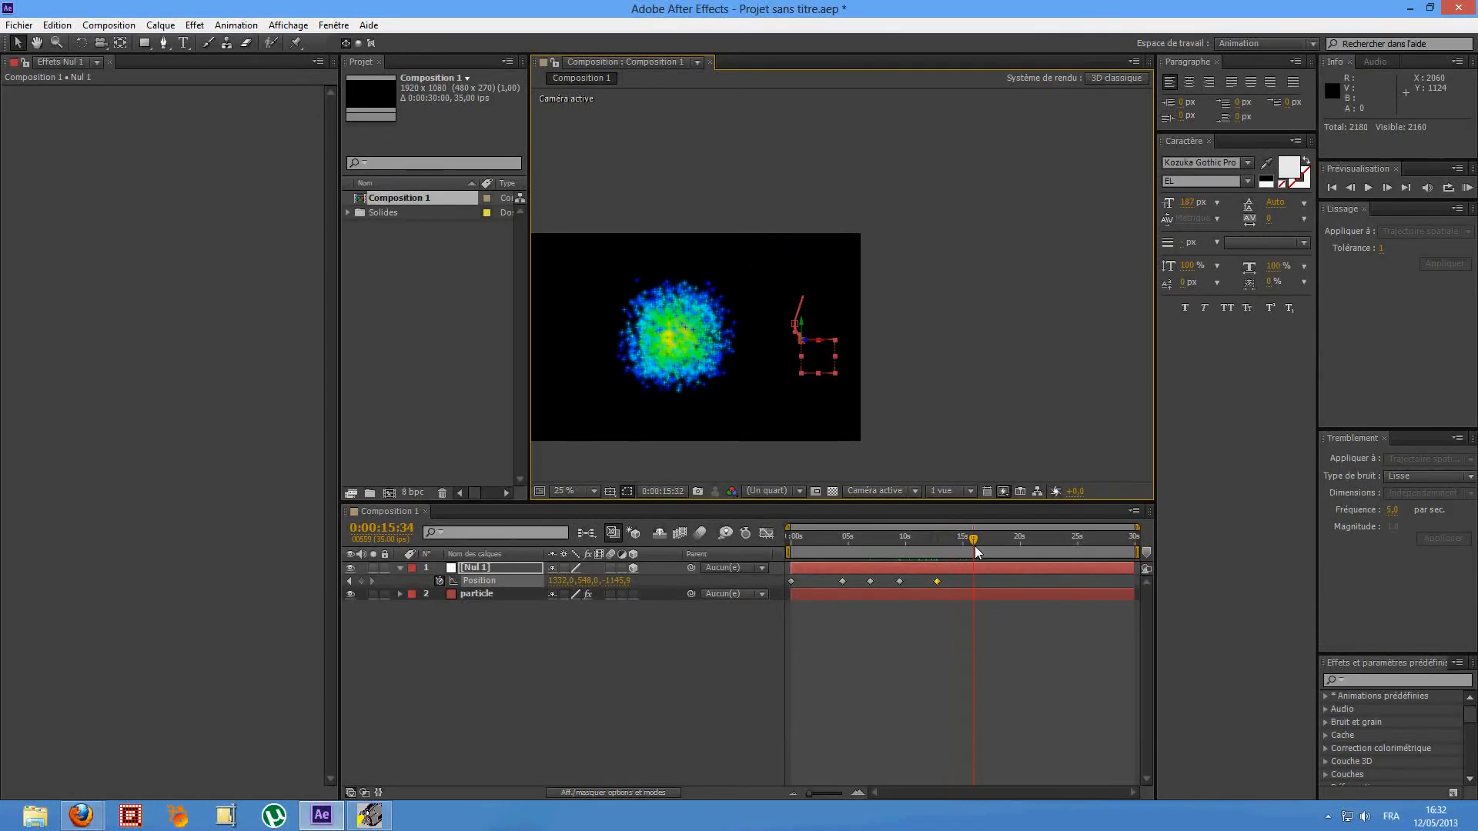
{"action": "left_click_drag", "start_coordinate": [823, 346], "coordinate": [731, 402]}
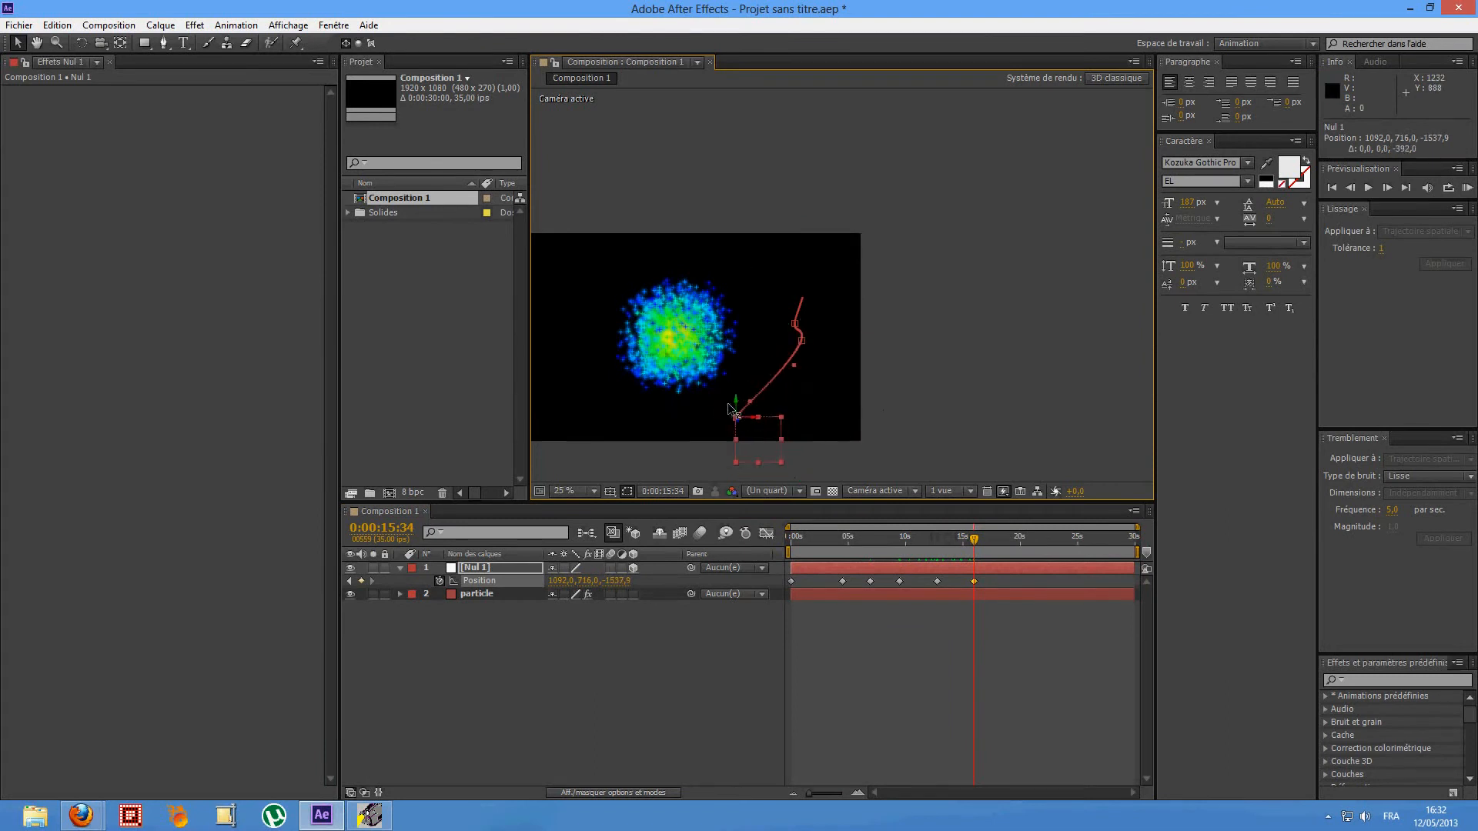
{"action": "left_click_drag", "start_coordinate": [975, 540], "coordinate": [1045, 543]}
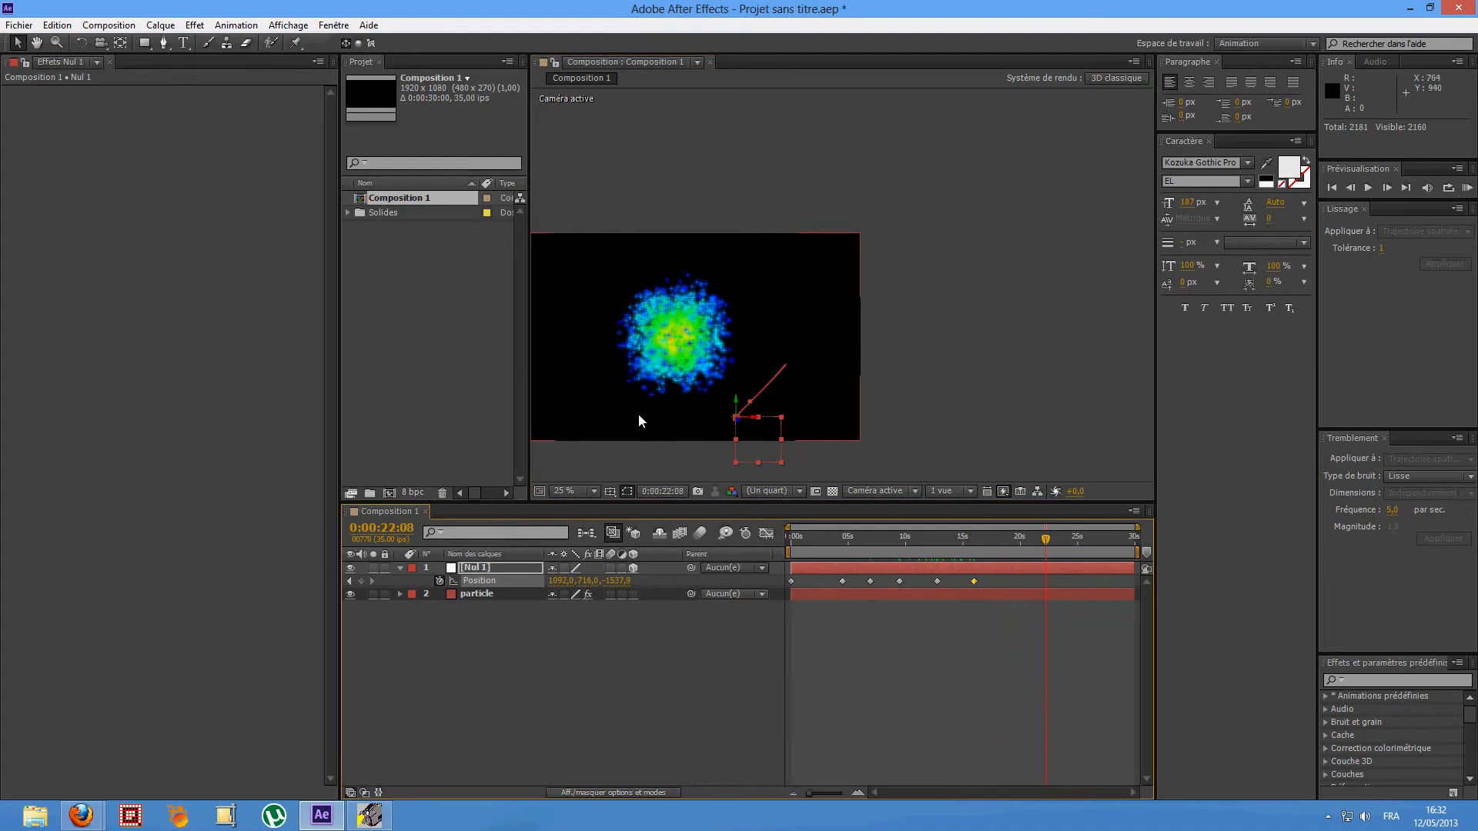
{"action": "left_click_drag", "start_coordinate": [747, 419], "coordinate": [555, 353]}
- At 0:00:26:13, keyframe the null at about 443, 428, -141 and collapse its layer properties
{"action": "left_click", "coordinate": [1092, 552]}
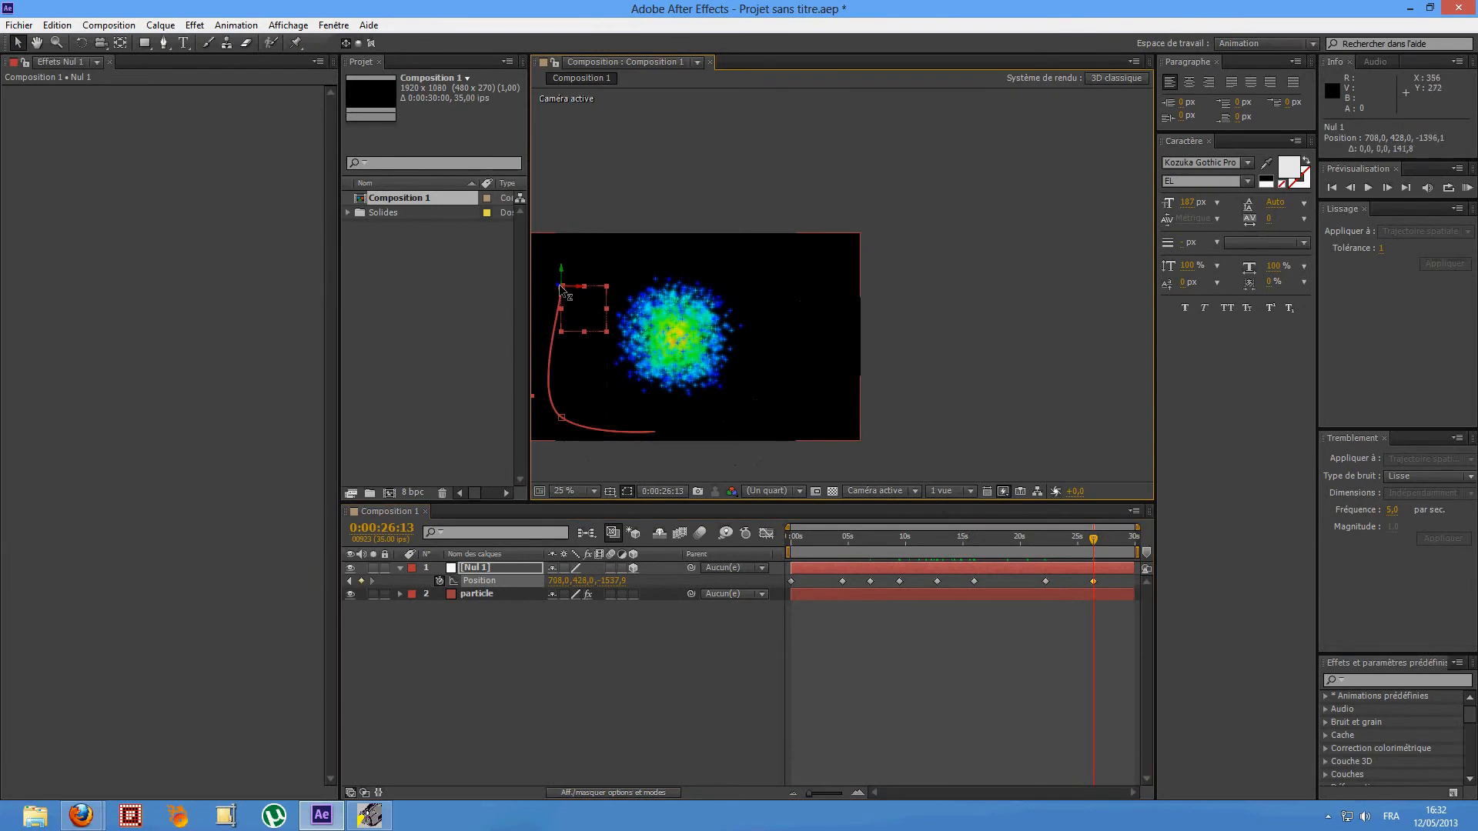
{"action": "left_click_drag", "start_coordinate": [561, 289], "coordinate": [585, 327]}
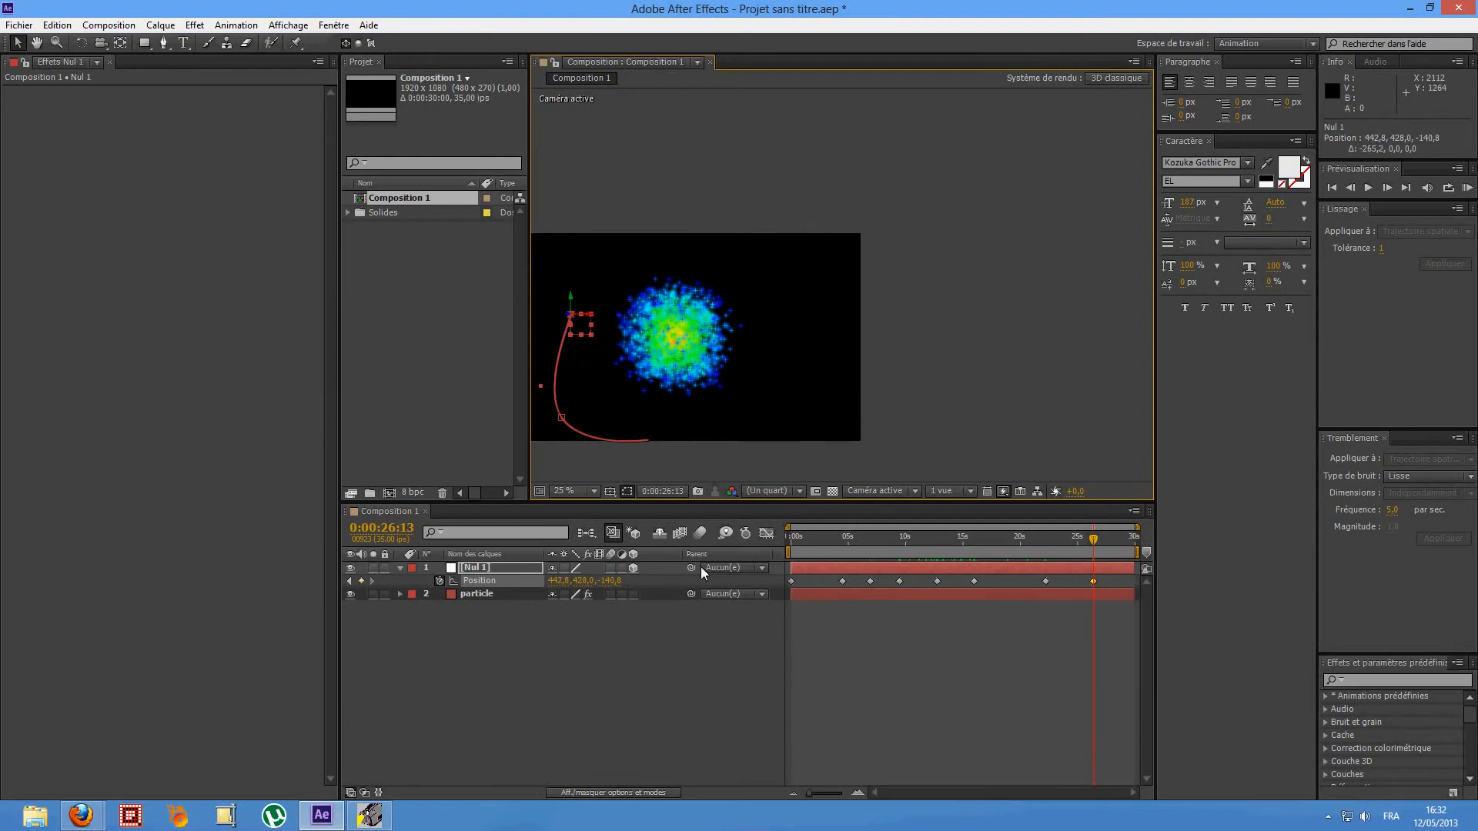
{"action": "left_click", "coordinate": [399, 567]}
- Enable an expression on the Particular emitter's Position XY on the particle layer
{"action": "left_click", "coordinate": [491, 583]}
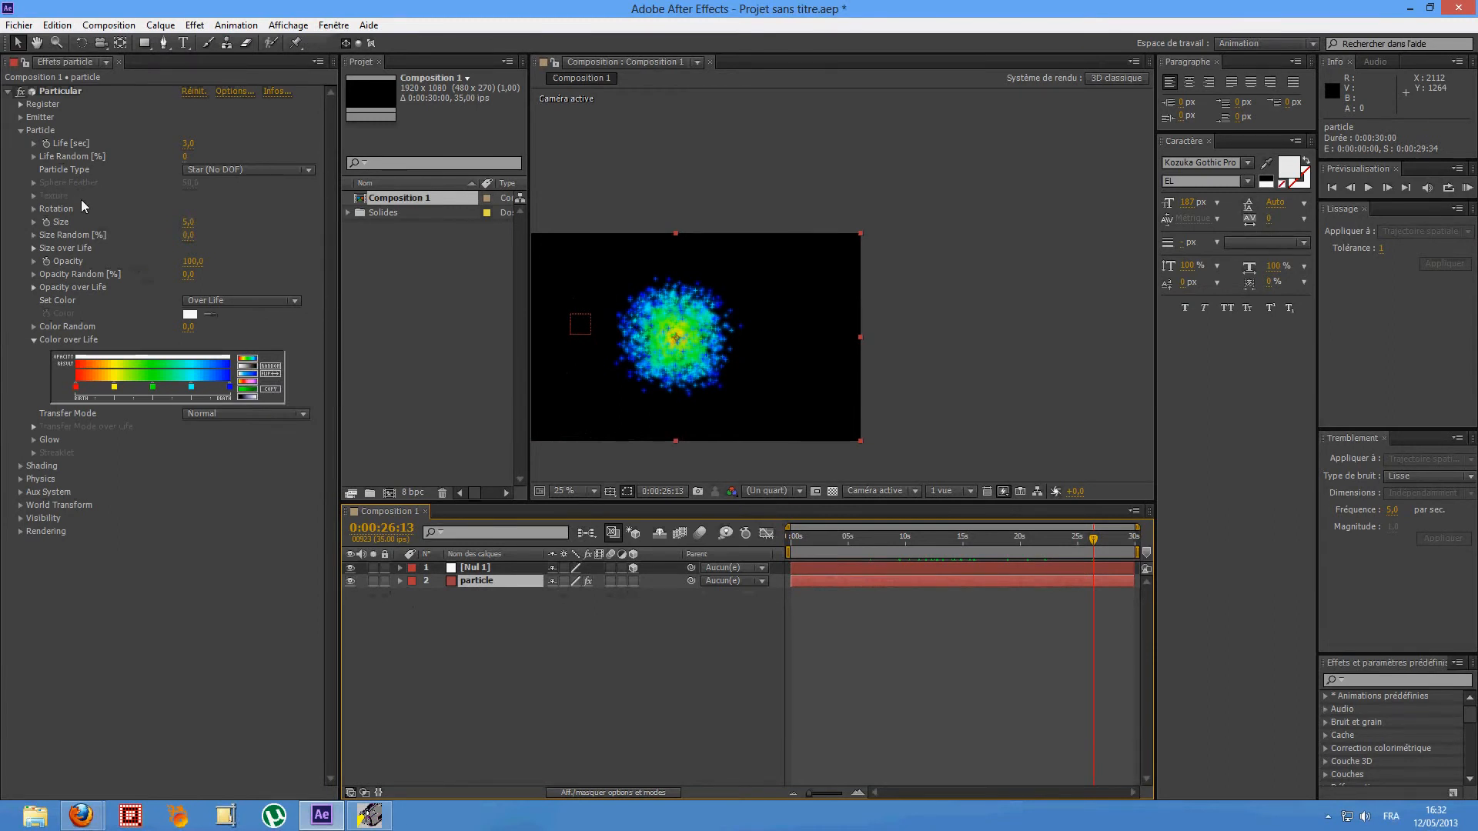
{"action": "left_click", "coordinate": [21, 118]}
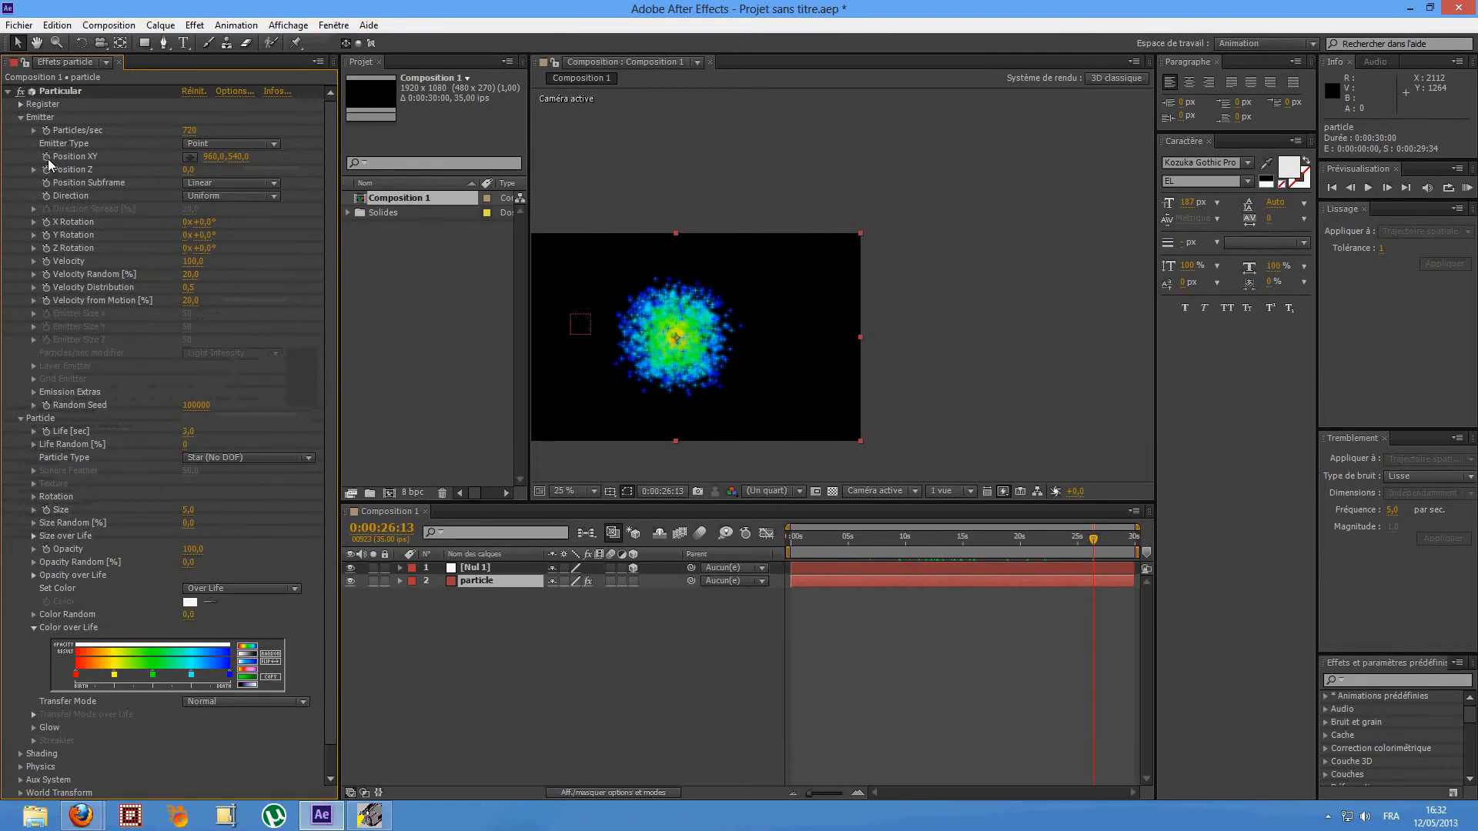
{"action": "left_click", "coordinate": [46, 157], "text": "alt"}
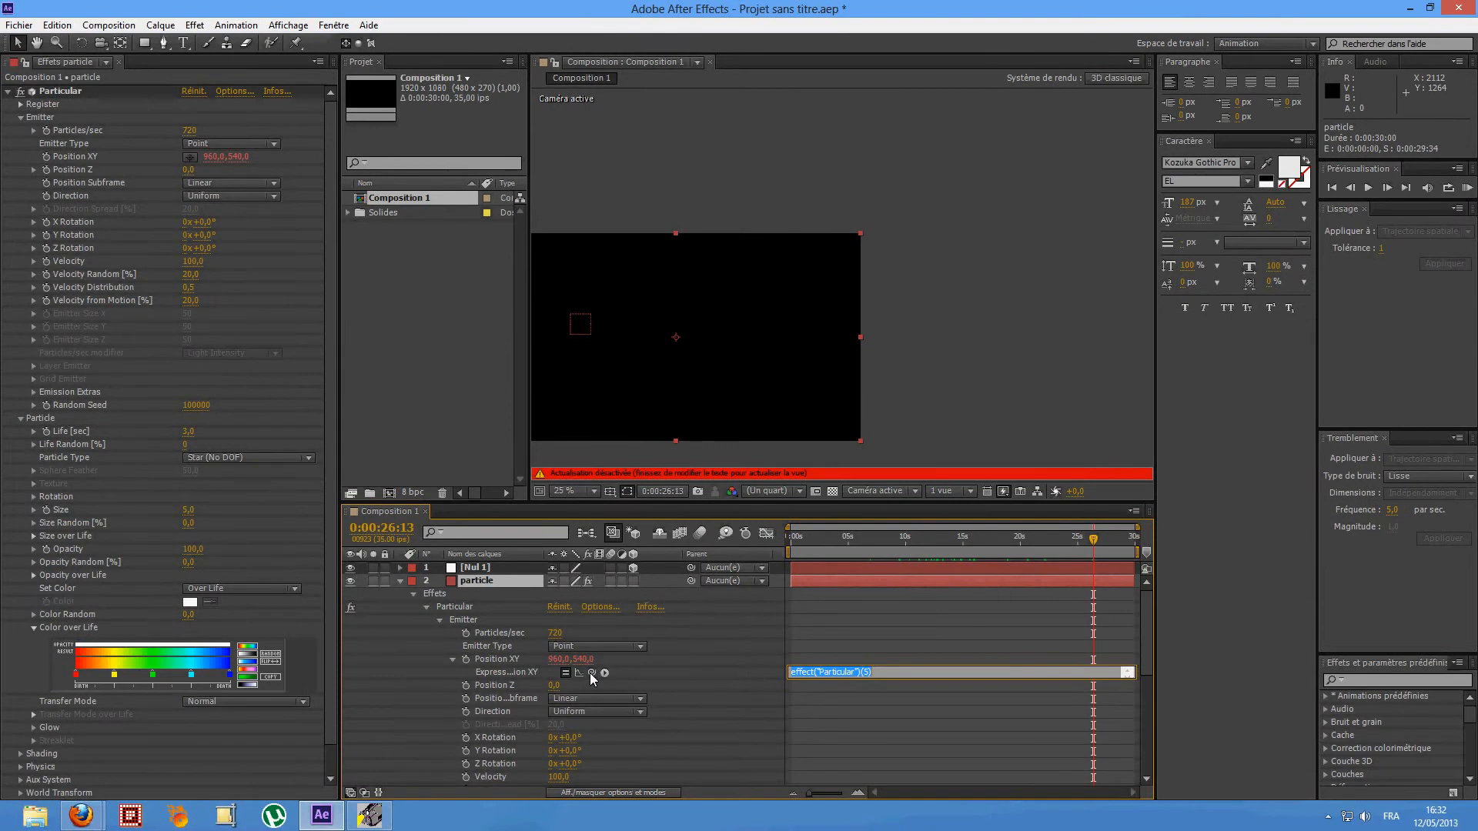
- Link the emitter's Position XY expression to the null's Position and check the motion at 0:00:13:15
{"action": "left_click", "coordinate": [400, 569]}
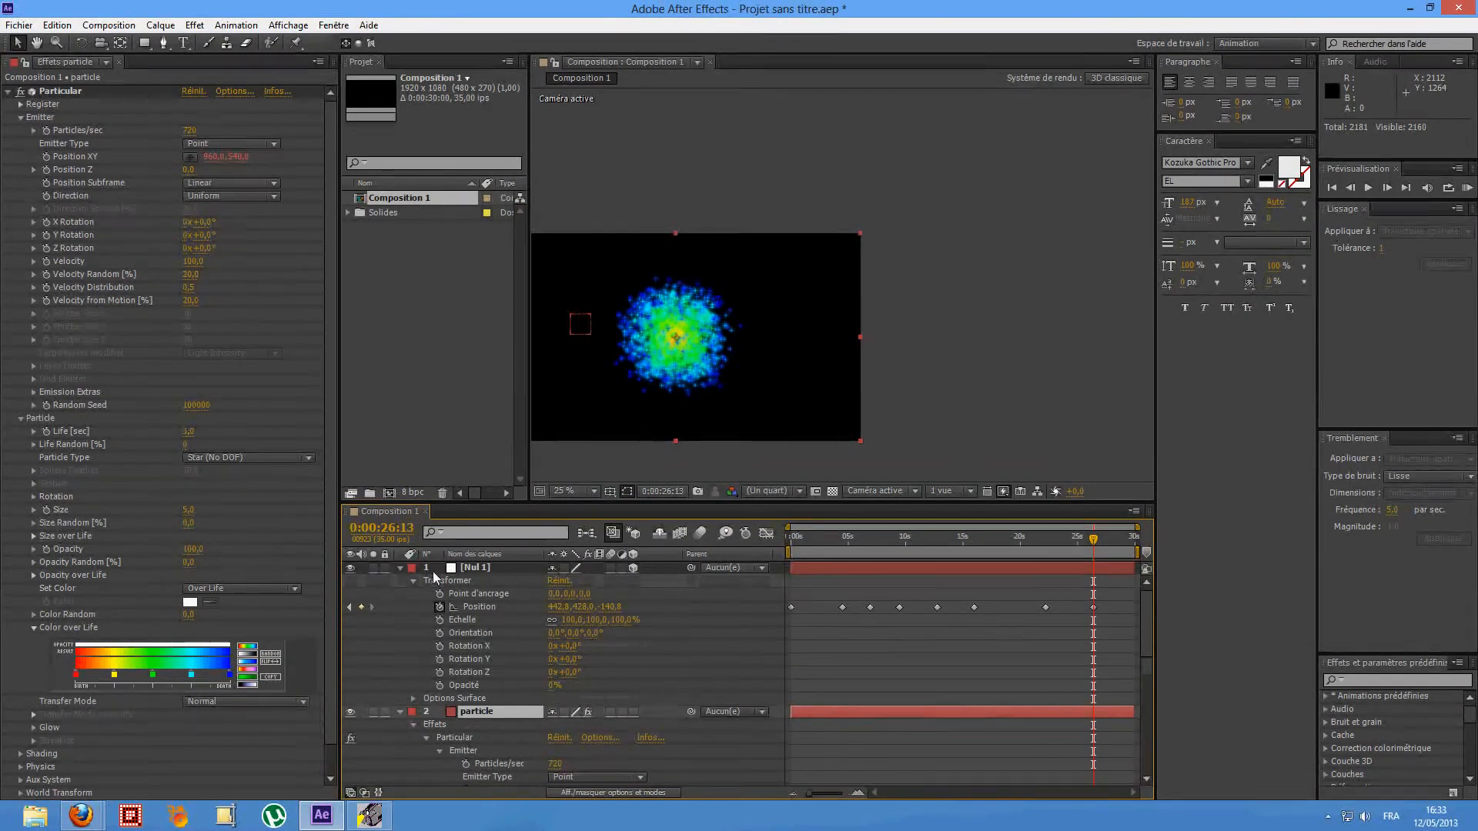
{"action": "left_click", "coordinate": [465, 569]}
{"action": "left_click", "coordinate": [399, 568]}
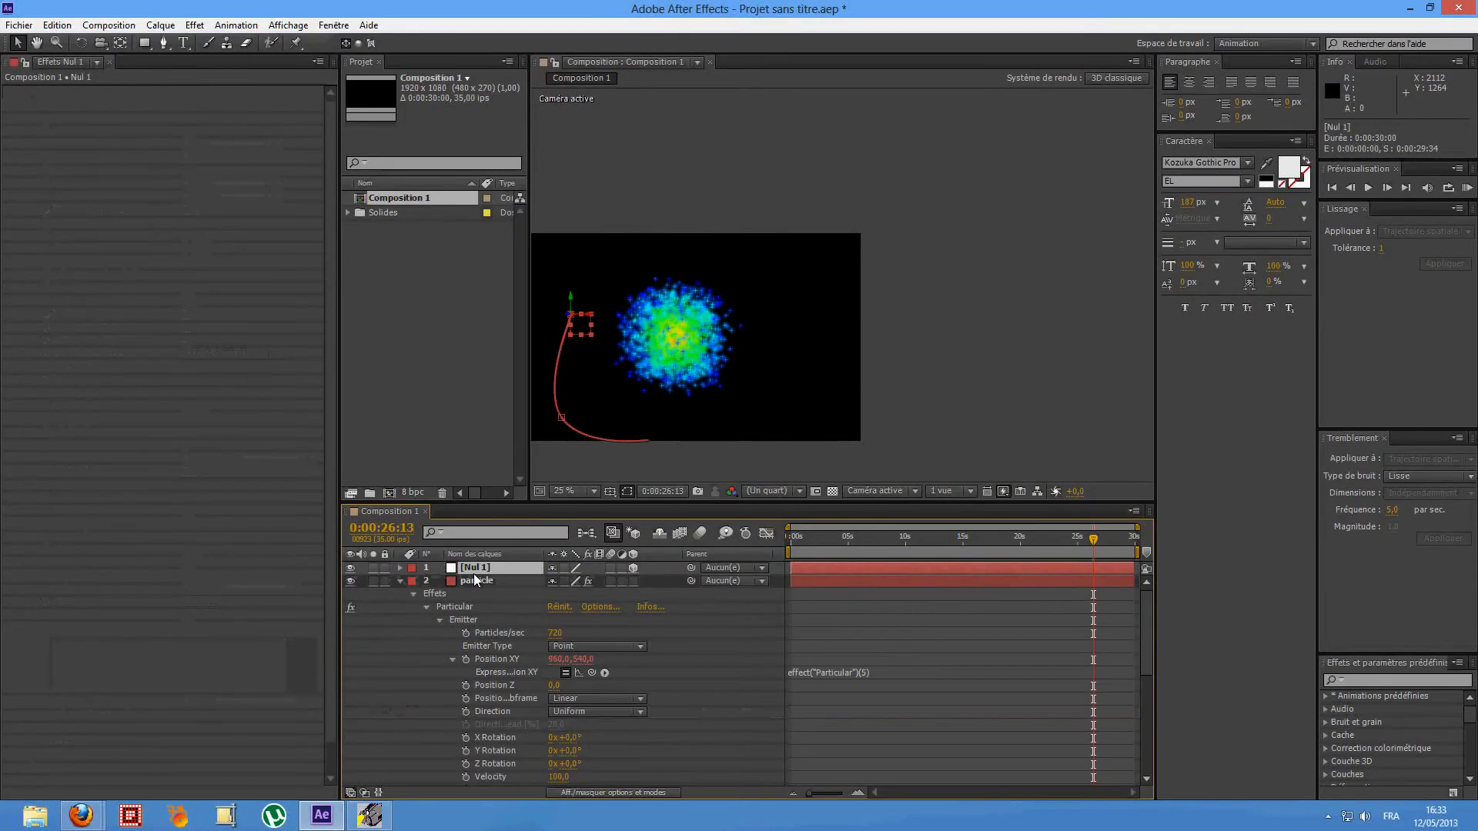
{"action": "key", "text": "p"}
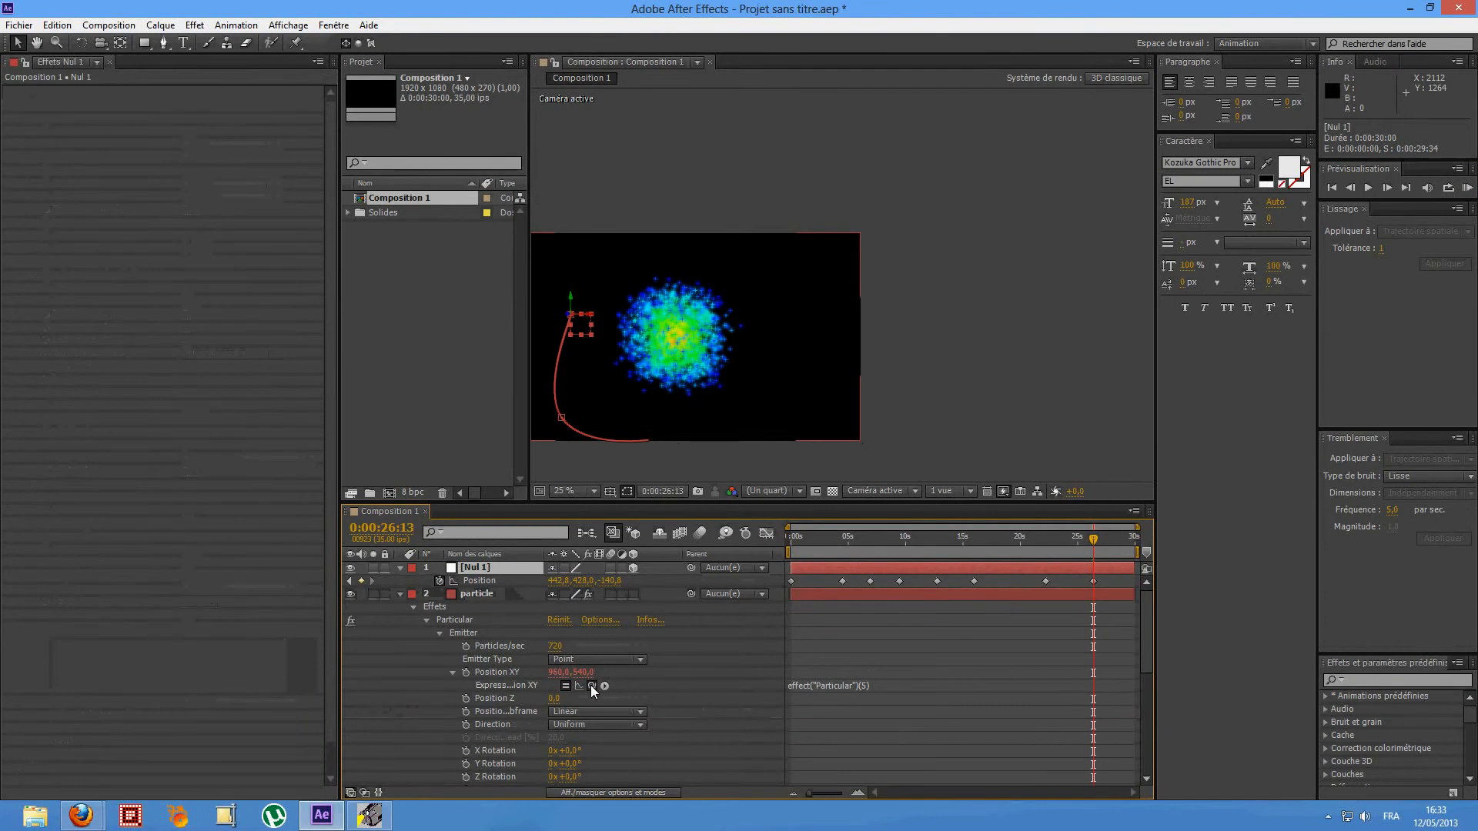
{"action": "mouse_move", "coordinate": [590, 685]}
{"action": "left_mouse_down"}
{"action": "mouse_move", "coordinate": [497, 584]}
{"action": "mouse_move", "coordinate": [539, 654]}
{"action": "mouse_move", "coordinate": [528, 687]}
{"action": "mouse_move", "coordinate": [496, 685]}
{"action": "mouse_move", "coordinate": [589, 662]}
{"action": "mouse_move", "coordinate": [594, 686]}
{"action": "mouse_move", "coordinate": [556, 622]}
{"action": "mouse_move", "coordinate": [480, 584]}
{"action": "left_mouse_up"}
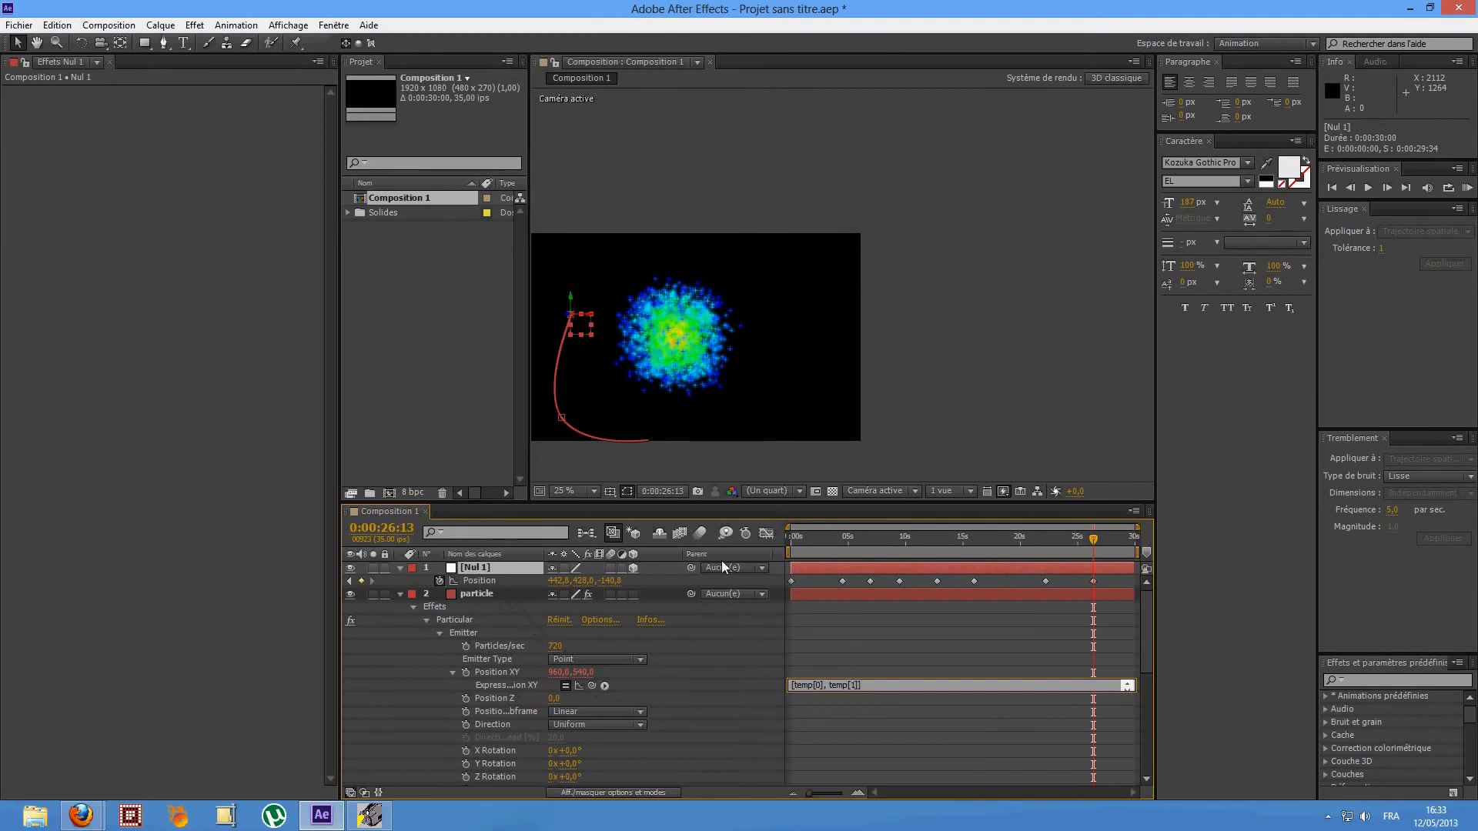
{"action": "left_click_drag", "start_coordinate": [1093, 543], "coordinate": [946, 597]}
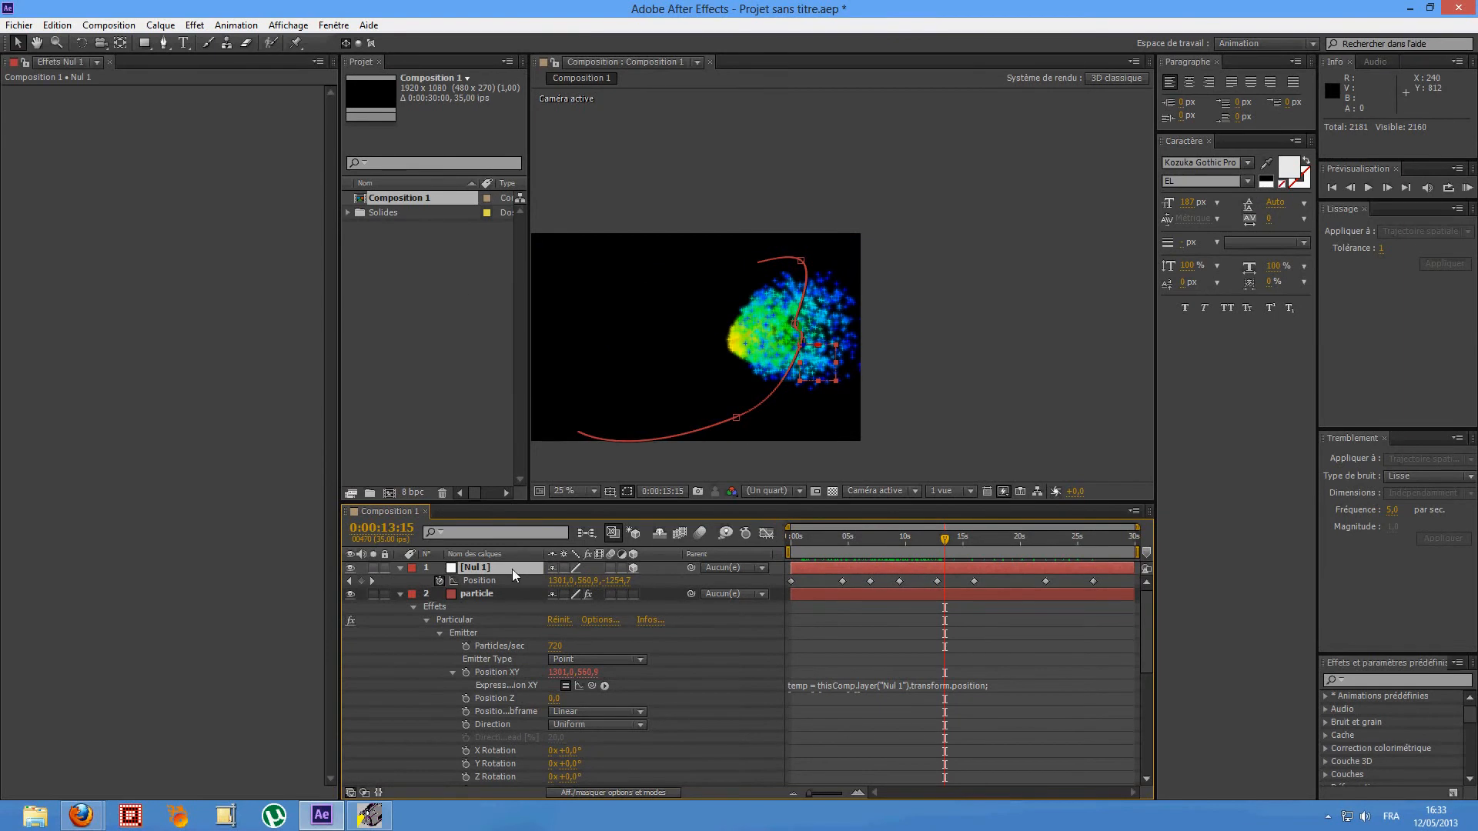
- Set the Particular emitter's Velocity to 30 and preview the particle trail through 0:00:19:09
{"action": "left_click", "coordinate": [483, 592]}
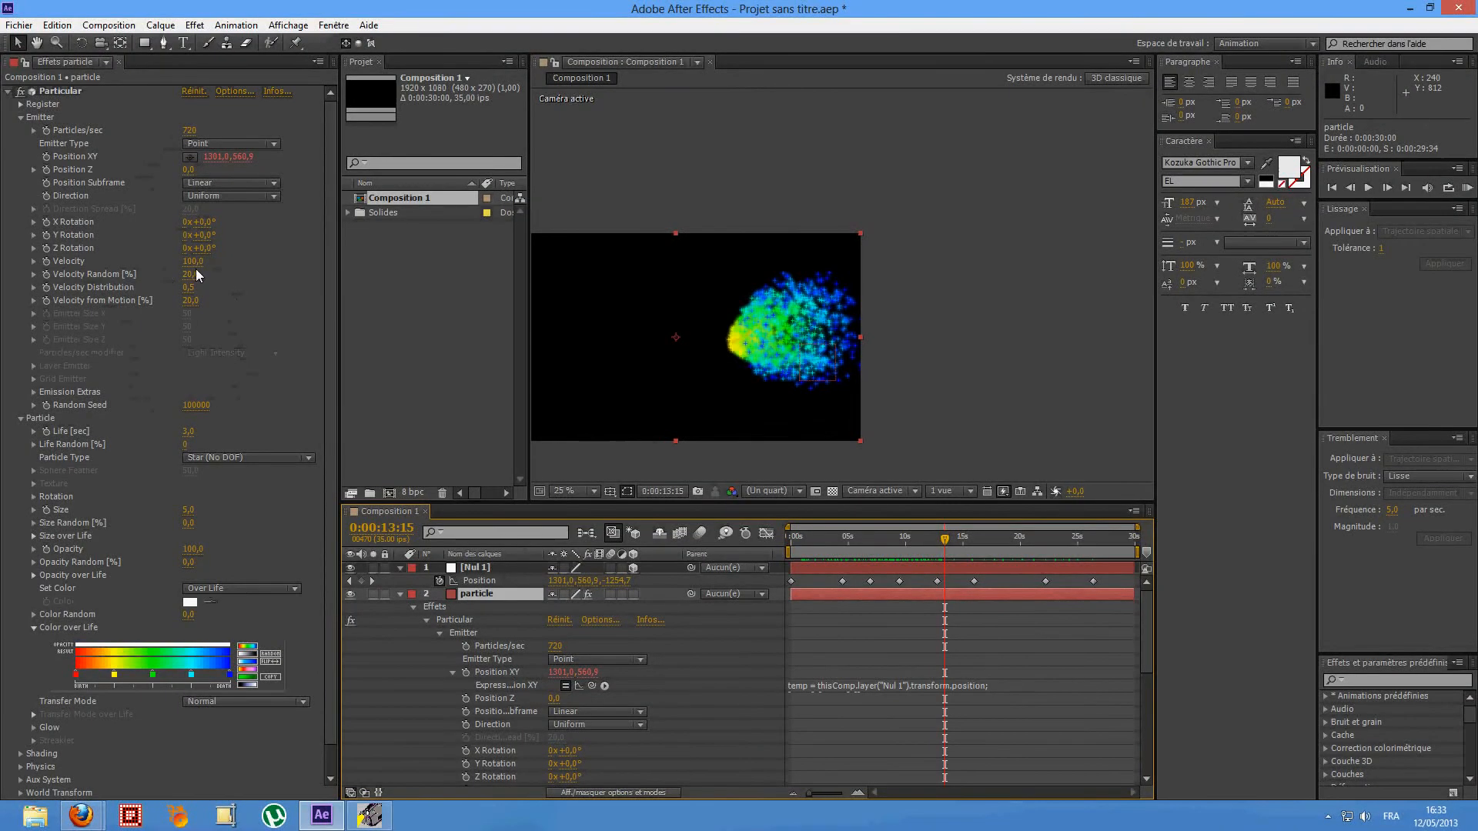
{"action": "left_click_drag", "start_coordinate": [196, 269], "coordinate": [183, 264]}
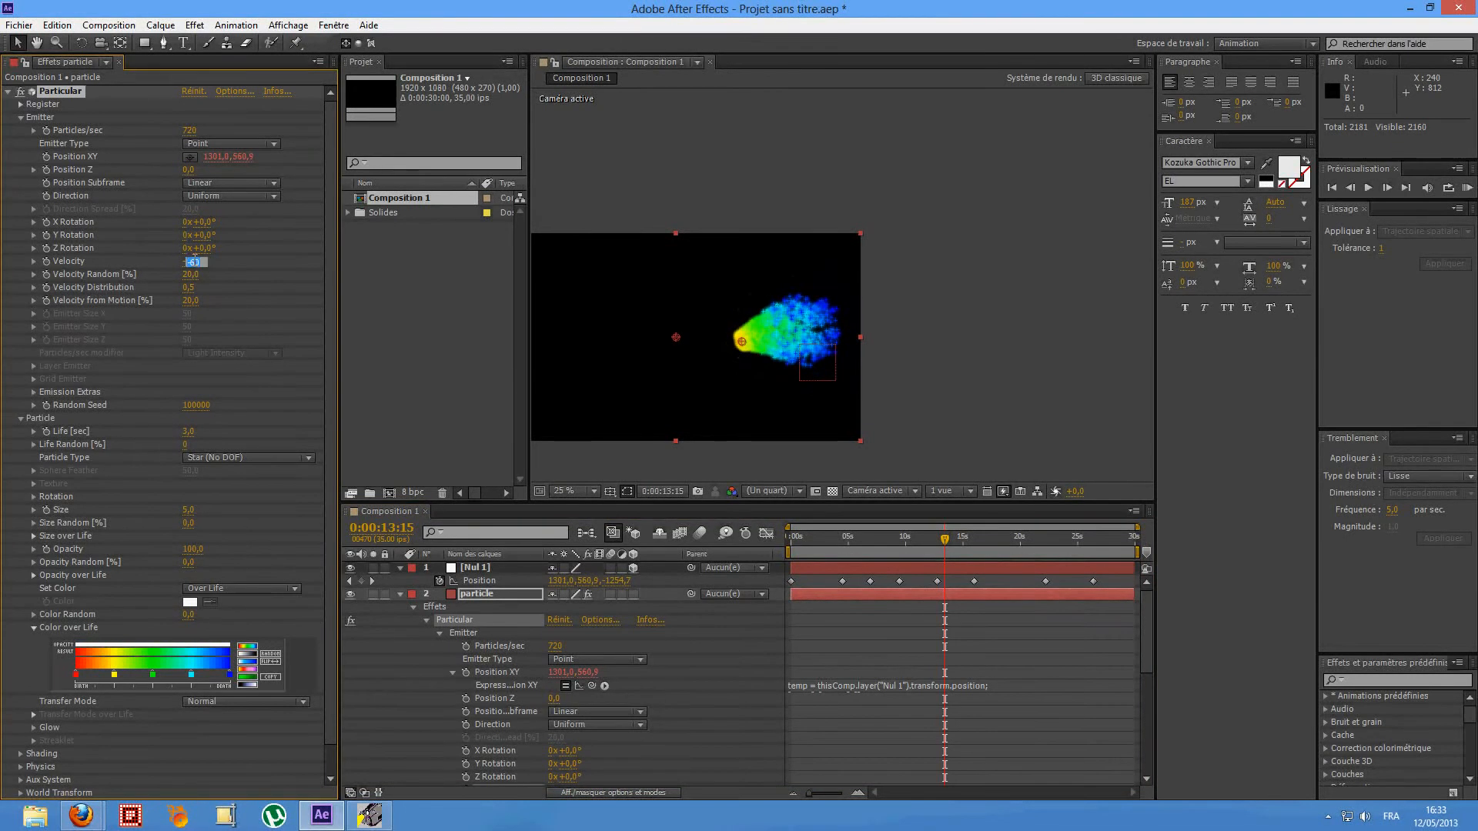
{"action": "type", "text": "30"}
{"action": "key", "text": "Return"}
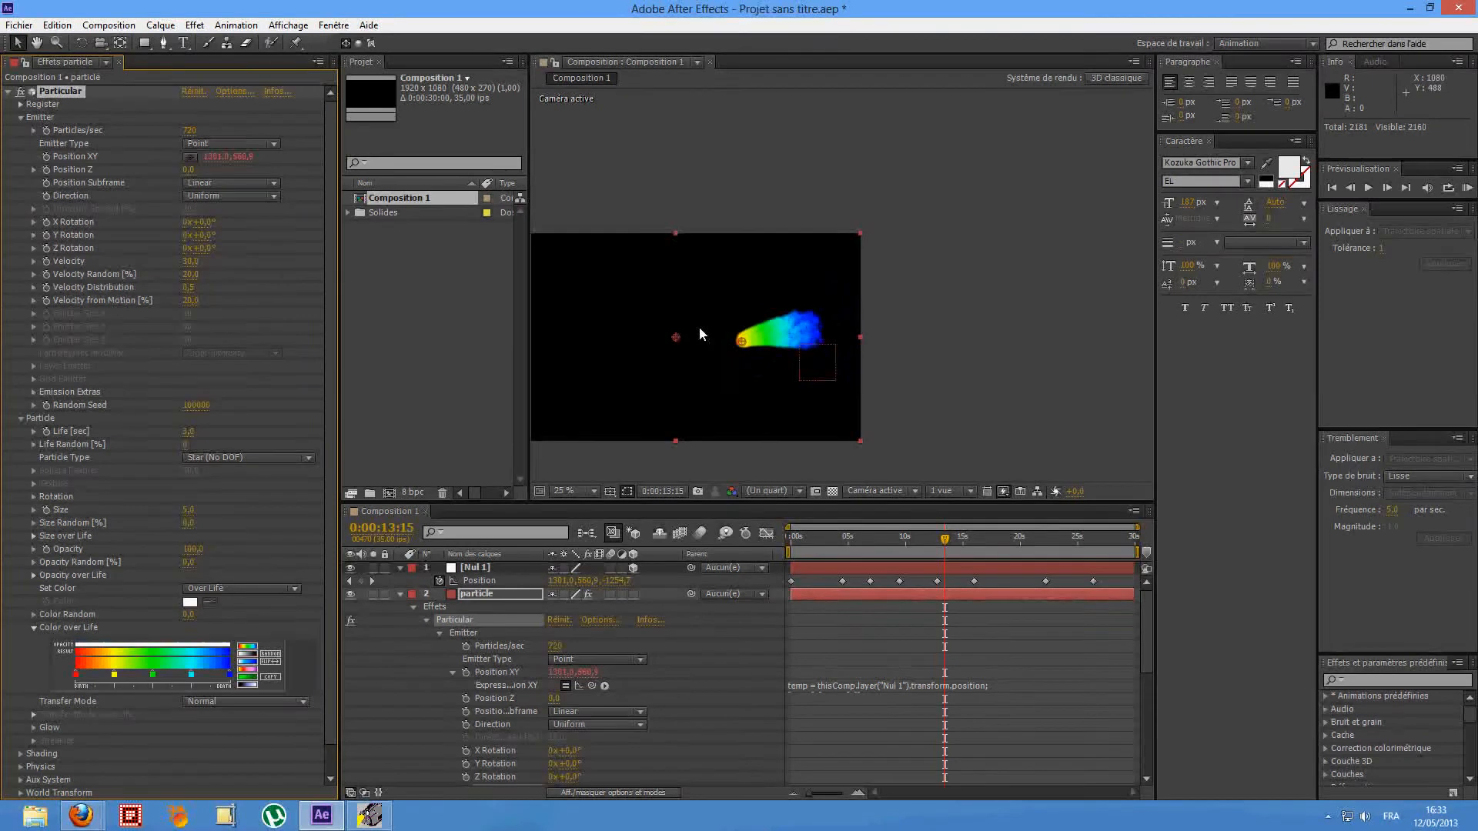
{"action": "scroll", "coordinate": [822, 345], "scroll_direction": "up", "scroll_amount": 2}
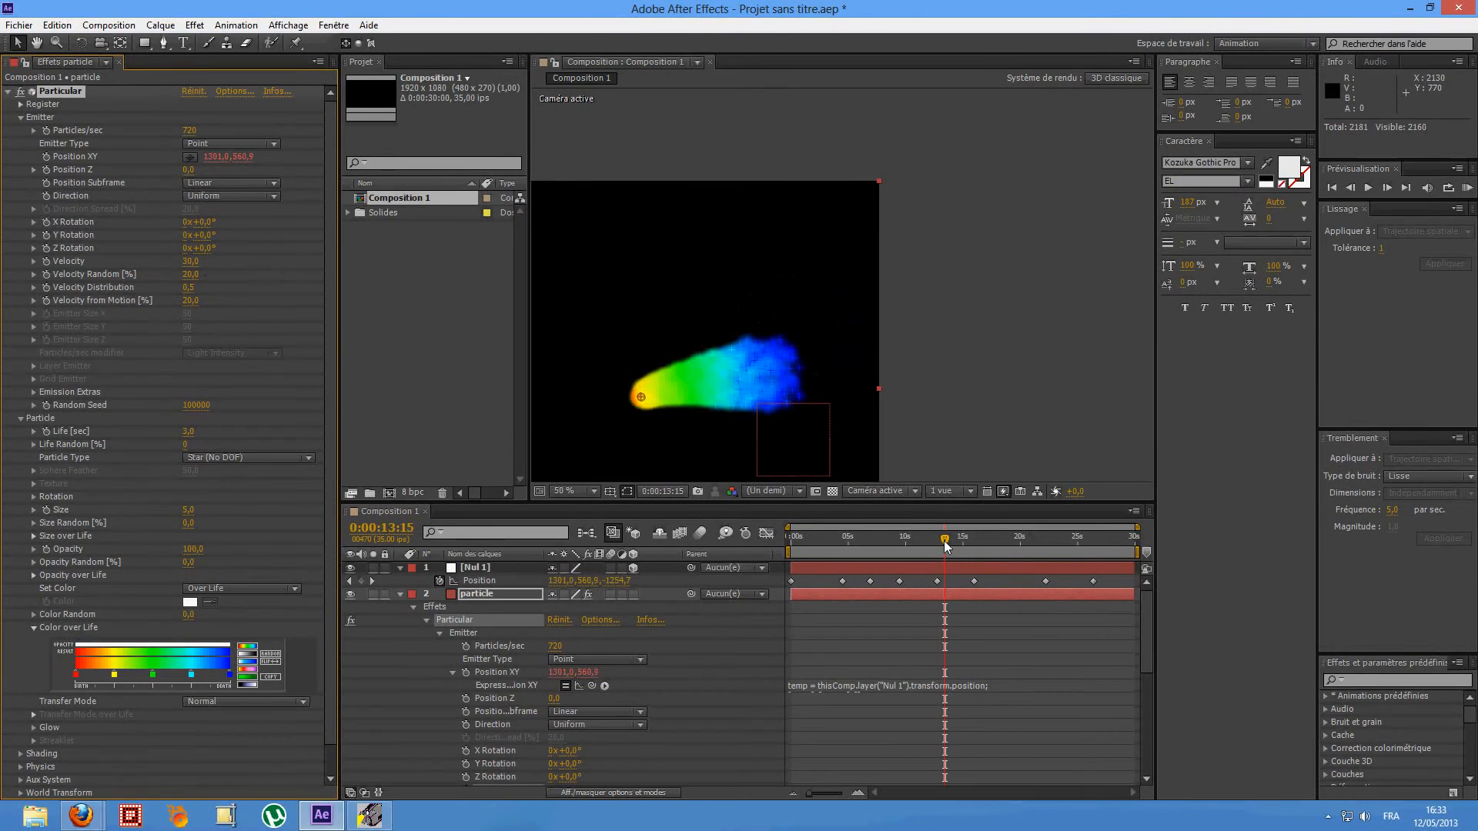
{"action": "left_click_drag", "start_coordinate": [946, 544], "coordinate": [958, 540]}
{"action": "left_click_drag", "start_coordinate": [829, 376], "coordinate": [1034, 251]}
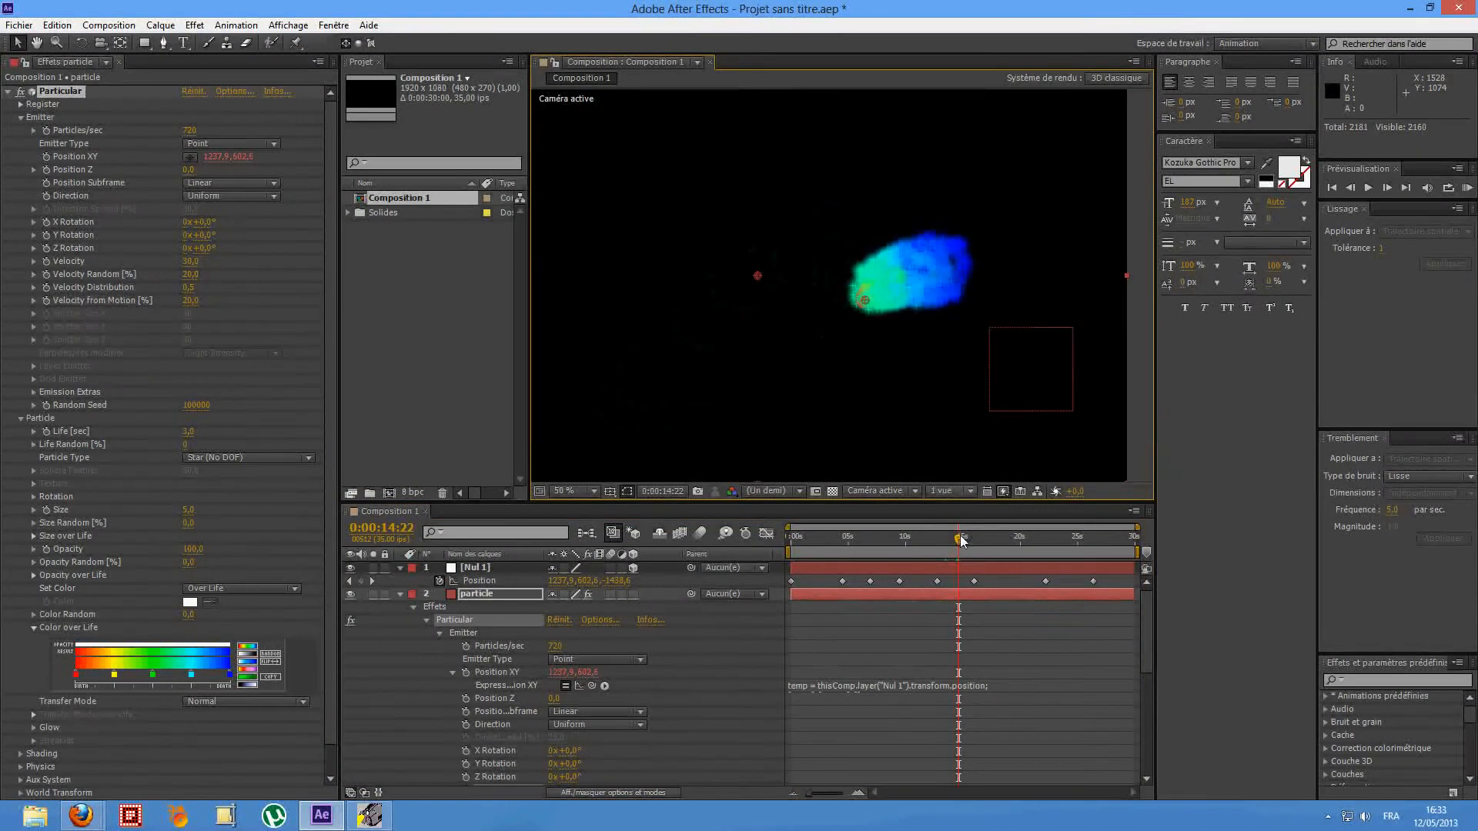
{"action": "left_click_drag", "start_coordinate": [961, 541], "coordinate": [1015, 548]}
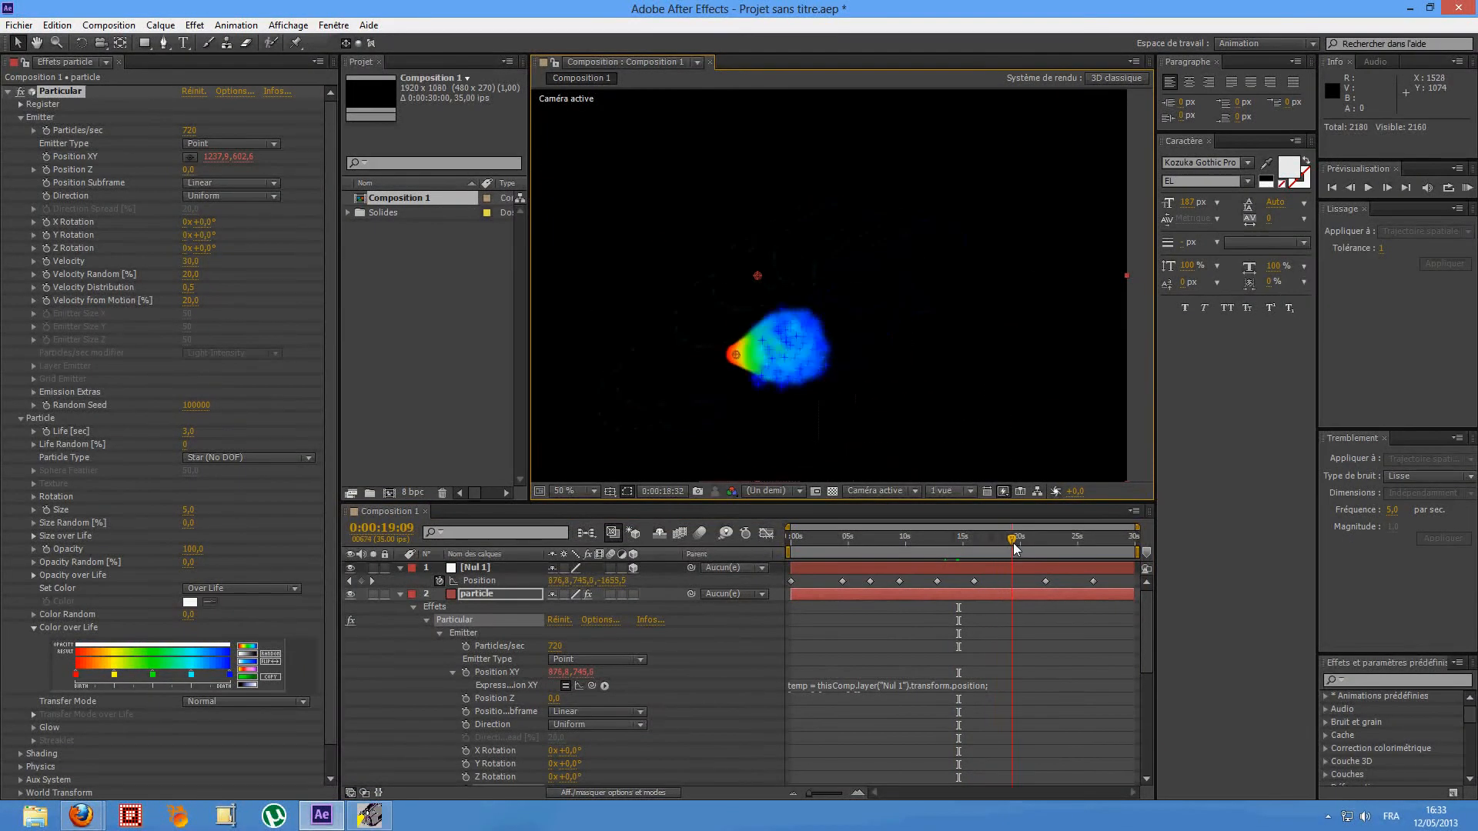
- Add an expression to the emitter's Position Z linking it to the null's Z position, and preview the motion through 0:00:26:04
{"action": "key", "text": "comma"}
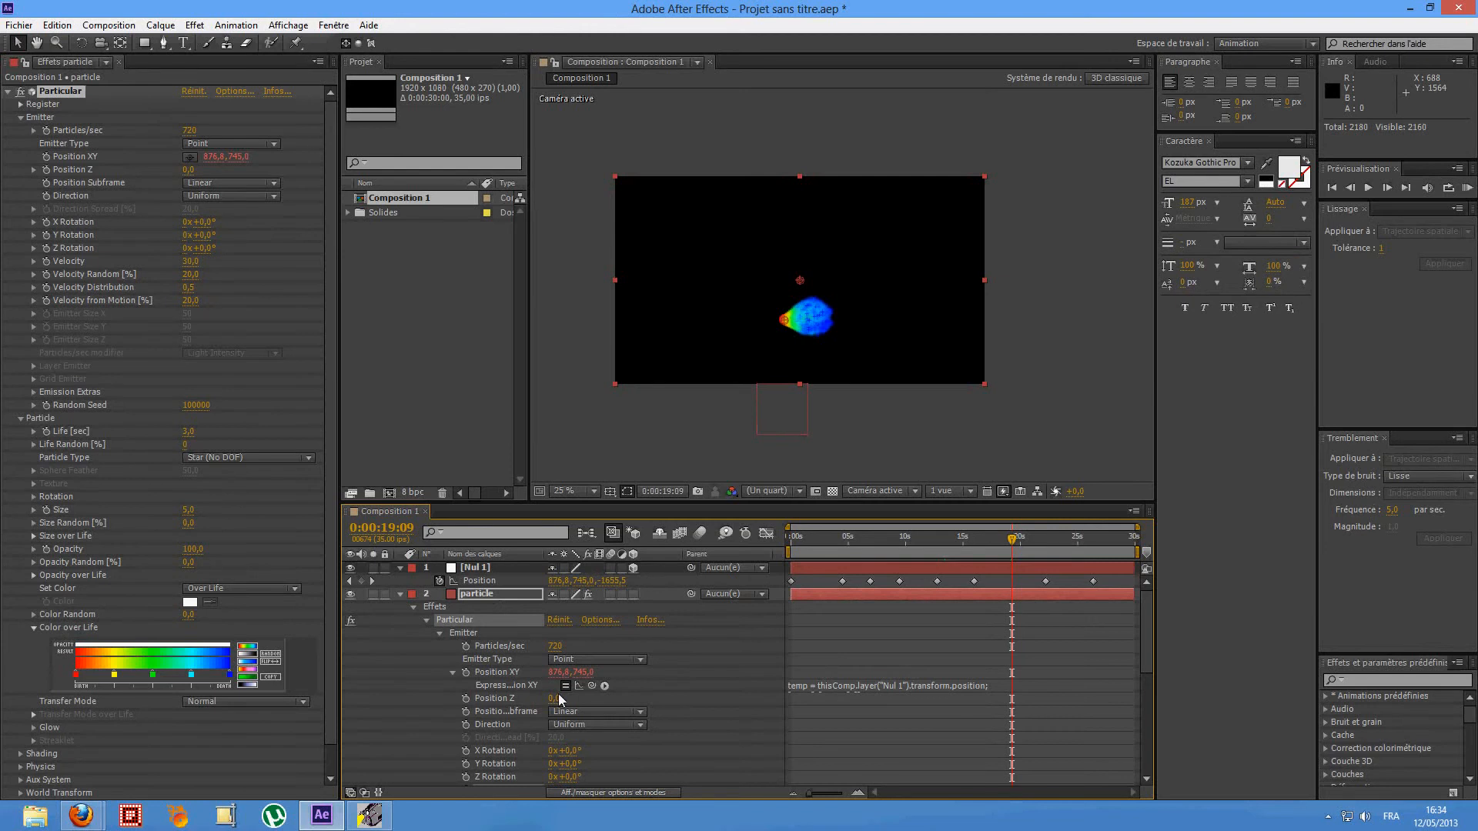
{"action": "left_click", "coordinate": [465, 699], "text": "alt"}
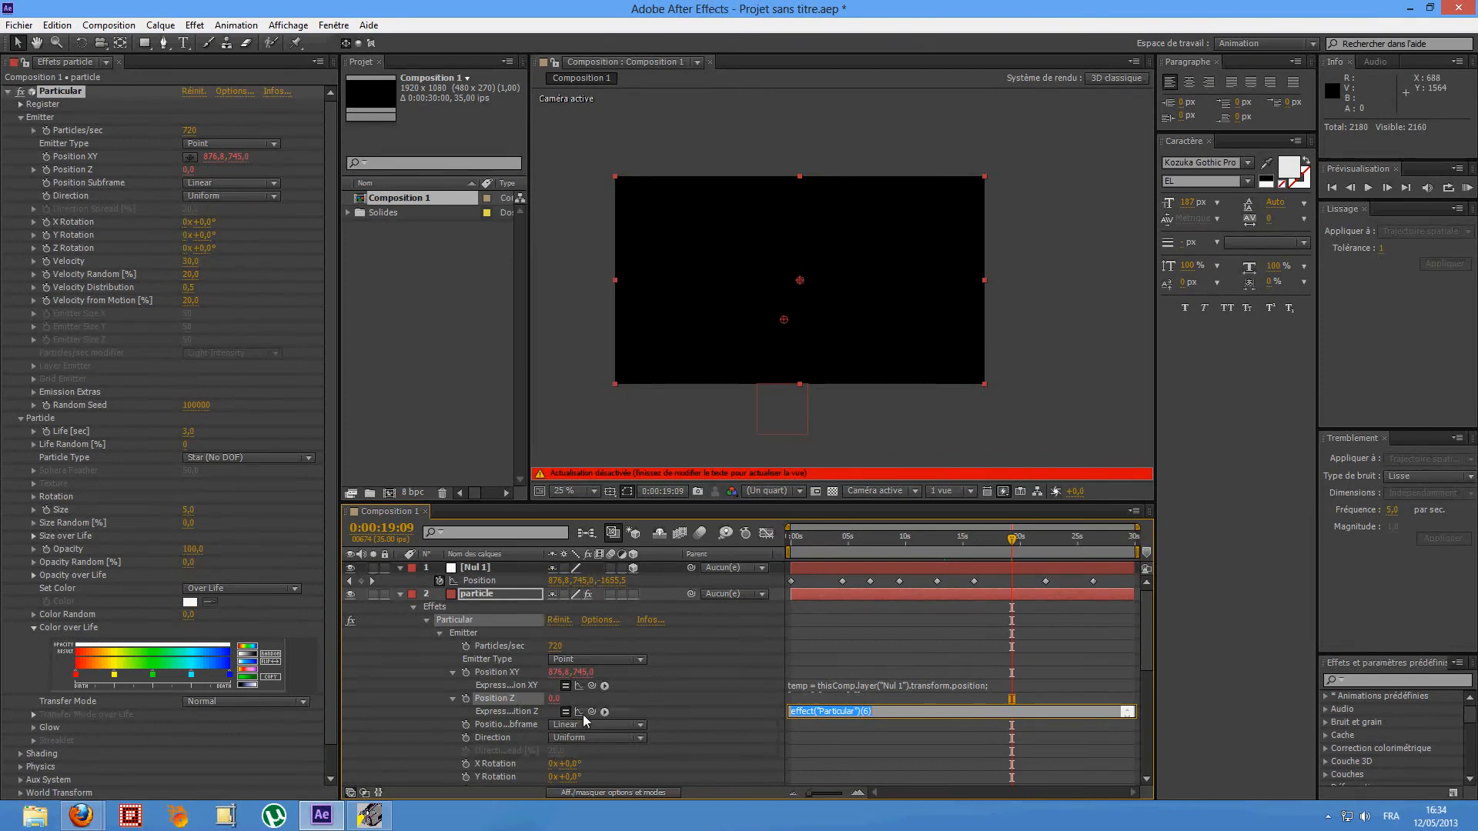
{"action": "left_click_drag", "start_coordinate": [592, 711], "coordinate": [616, 586]}
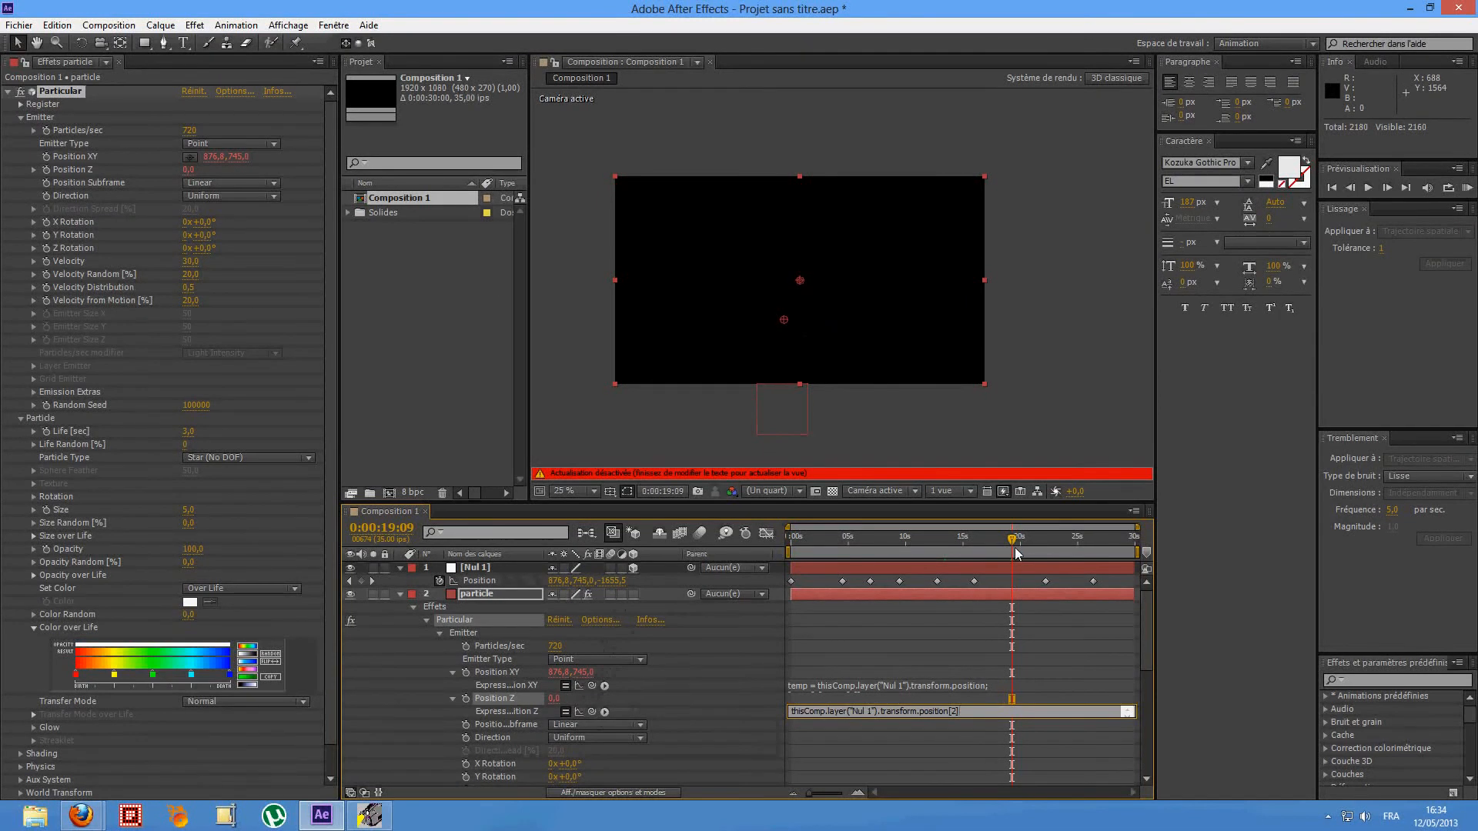
{"action": "left_click_drag", "start_coordinate": [1015, 555], "coordinate": [1092, 612]}
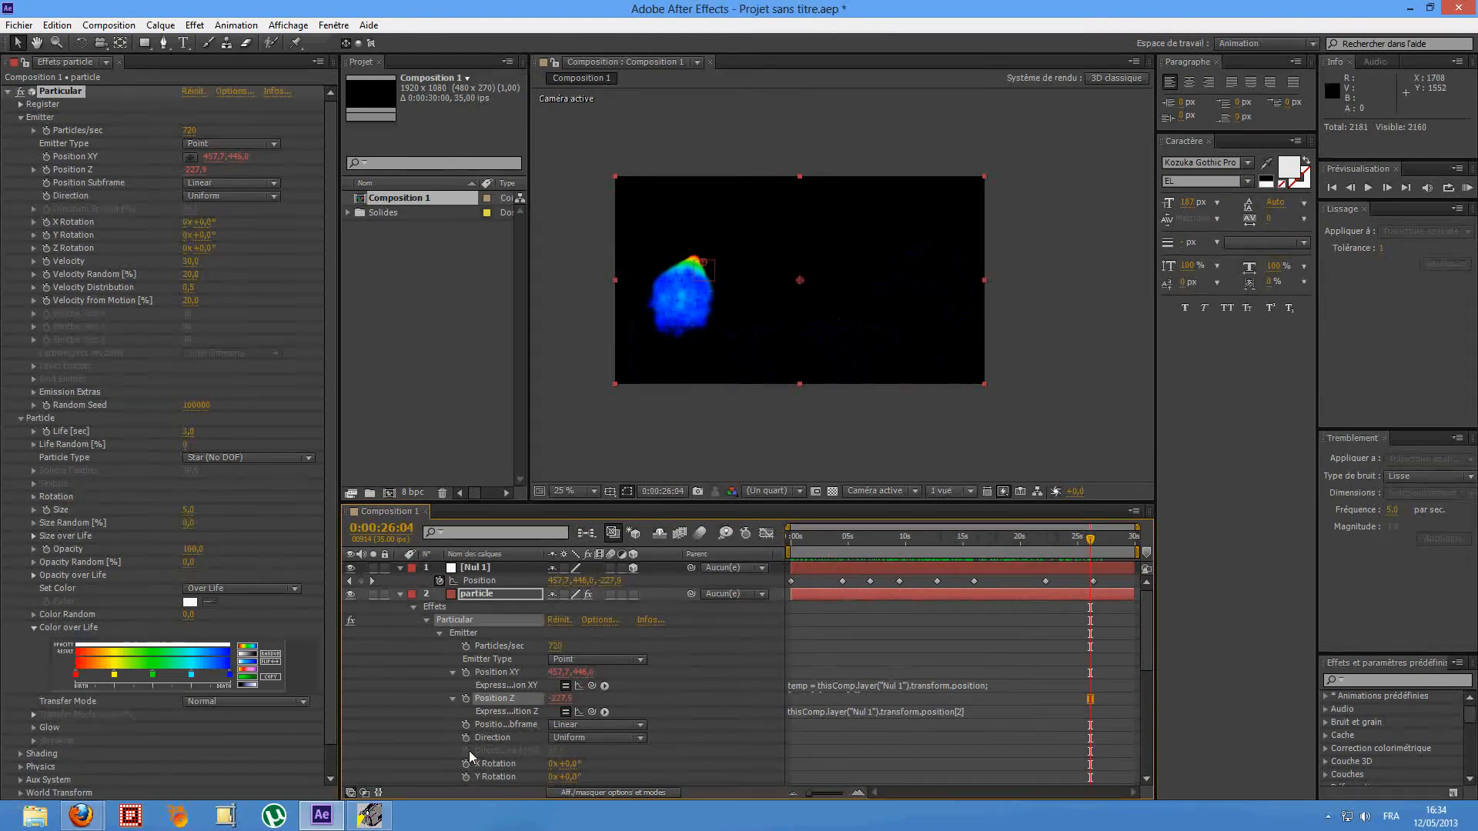
{"action": "left_click", "coordinate": [369, 815]}
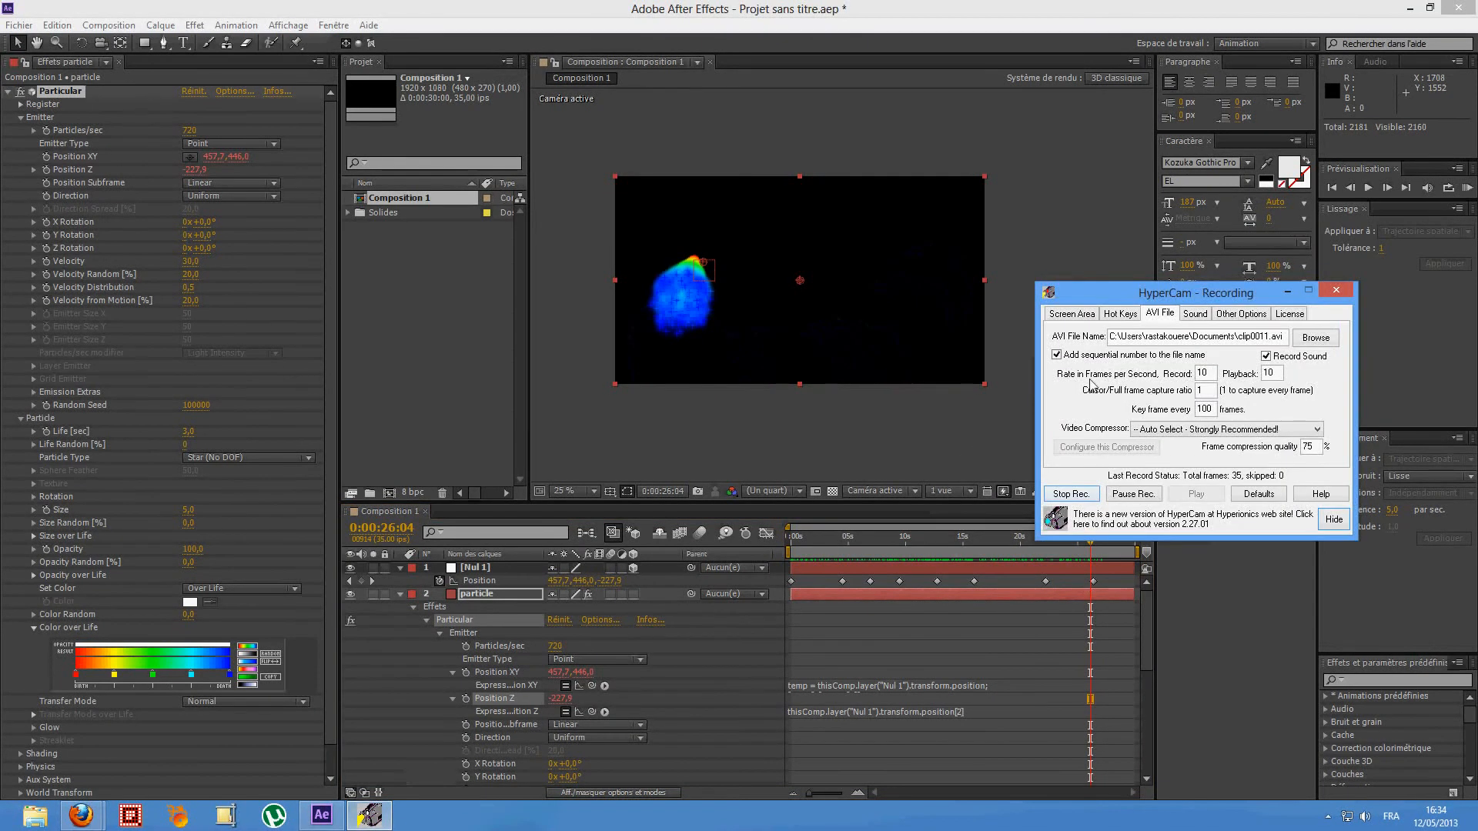
{"action": "left_click_drag", "start_coordinate": [1175, 299], "coordinate": [1198, 221]}
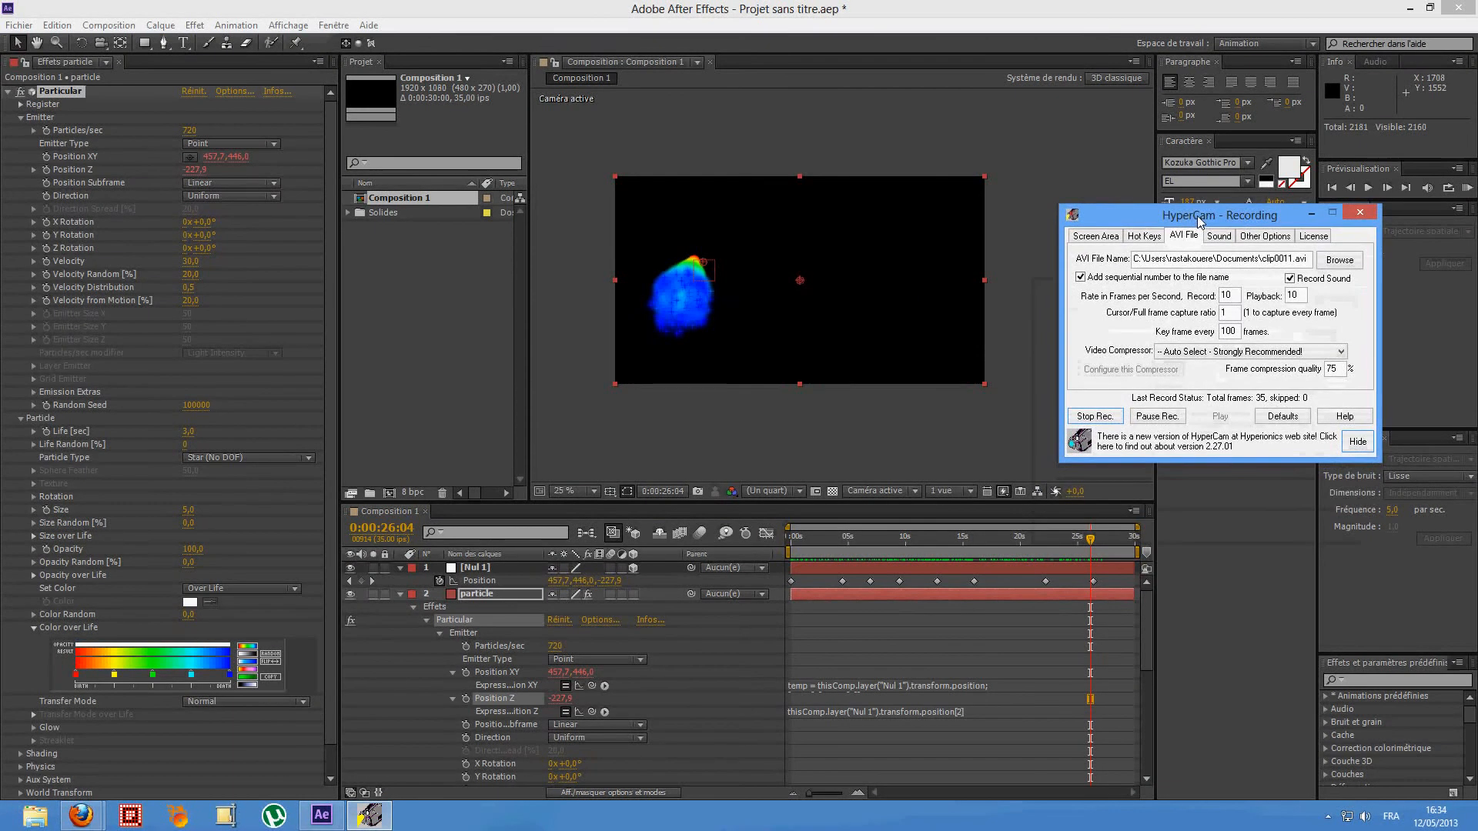